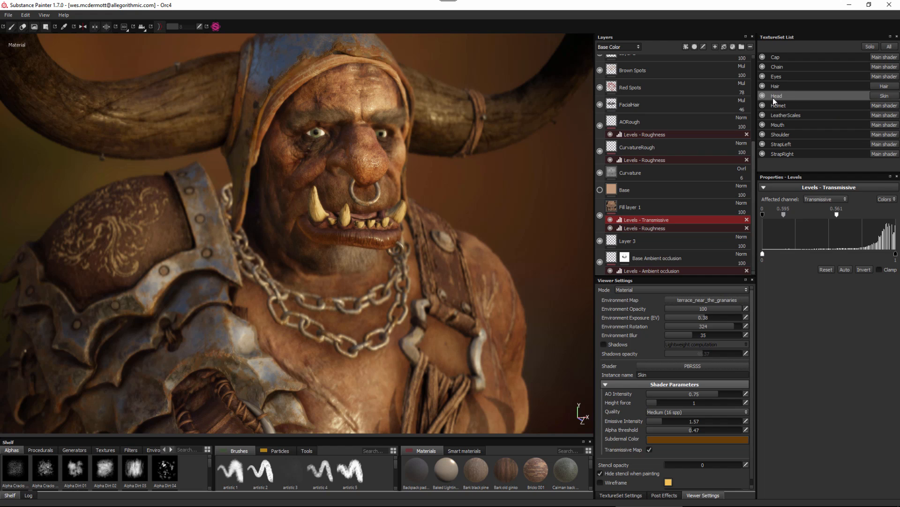
Review the shader instances assigned to the Head, Hair and Helmet texture sets, including each instance's shader and name.
{"action": "left_click", "coordinate": [879, 96]}
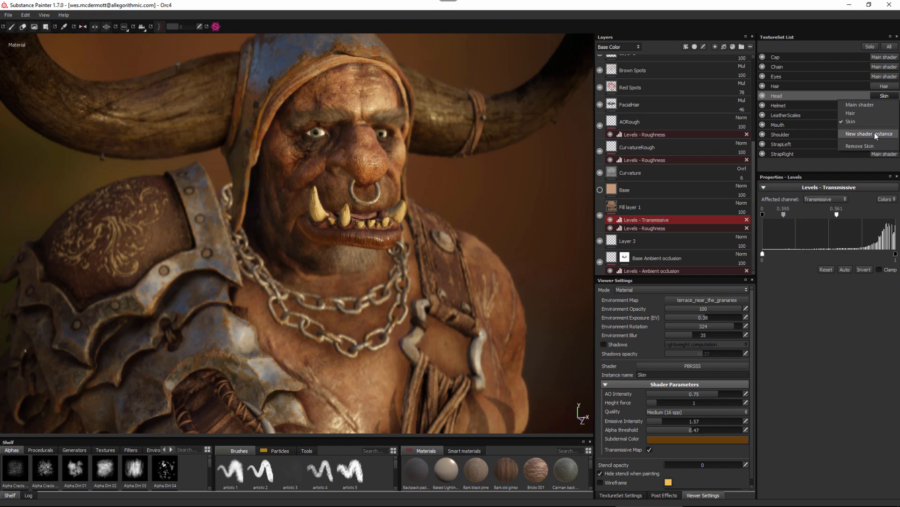
{"action": "left_click", "coordinate": [776, 91]}
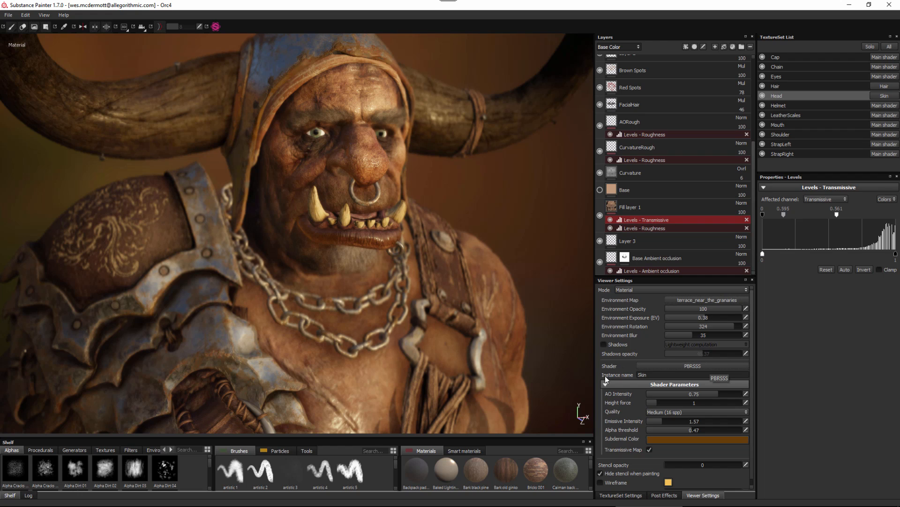
{"action": "left_click", "coordinate": [640, 375]}
{"action": "left_click", "coordinate": [781, 87]}
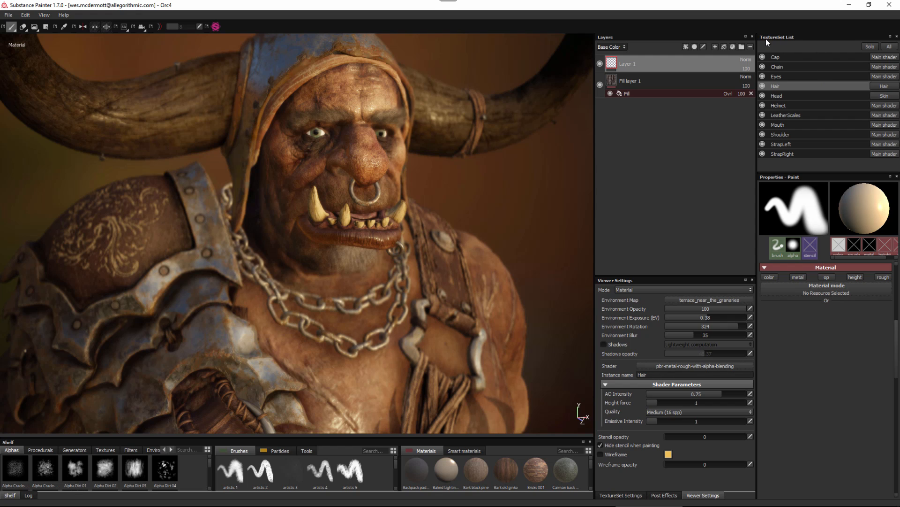
{"action": "left_click", "coordinate": [778, 106]}
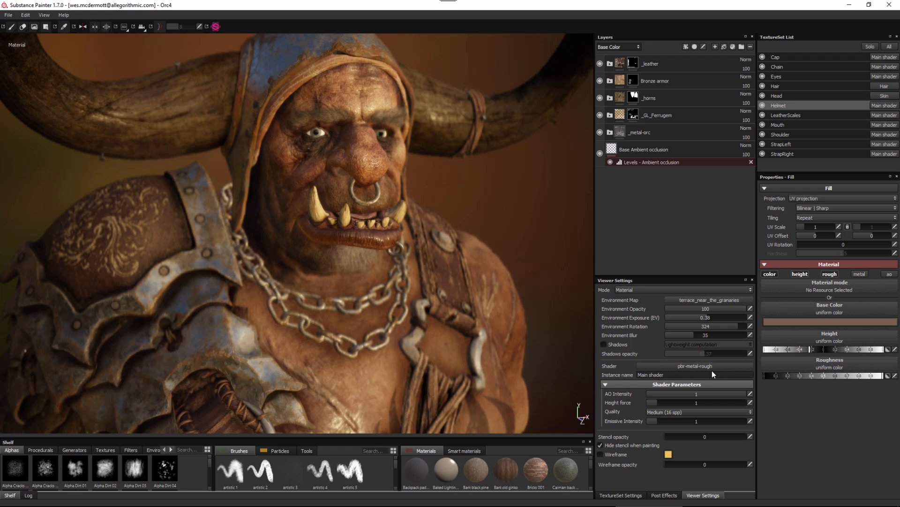
{"action": "key", "text": "ctrl+a"}
{"action": "left_click", "coordinate": [775, 86]}
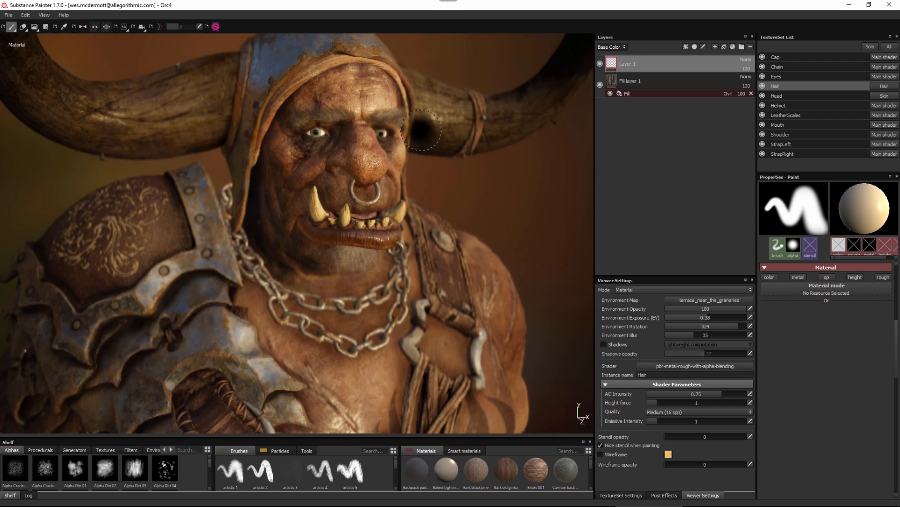
{"action": "right_click_drag", "start_coordinate": [449, 131], "coordinate": [410, 126], "text": "ctrl"}
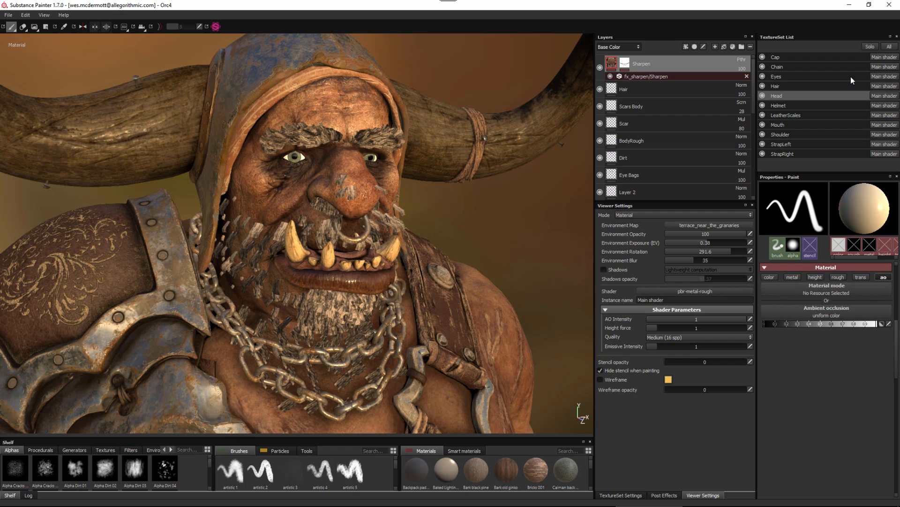
Inspect the orc's eyebrows and beard, and create a new shader instance for the Hair texture set.
{"action": "left_click", "coordinate": [784, 87]}
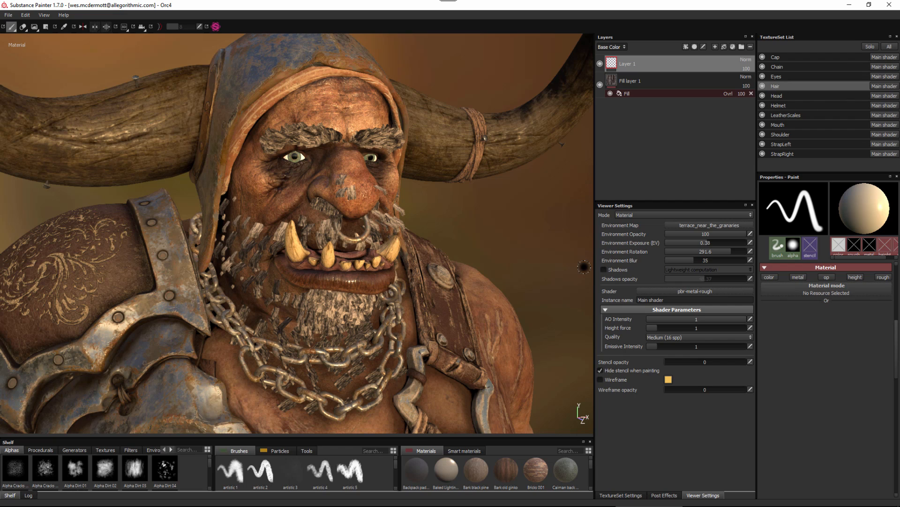
{"action": "right_click_drag", "start_coordinate": [350, 120], "coordinate": [399, 164], "text": "alt"}
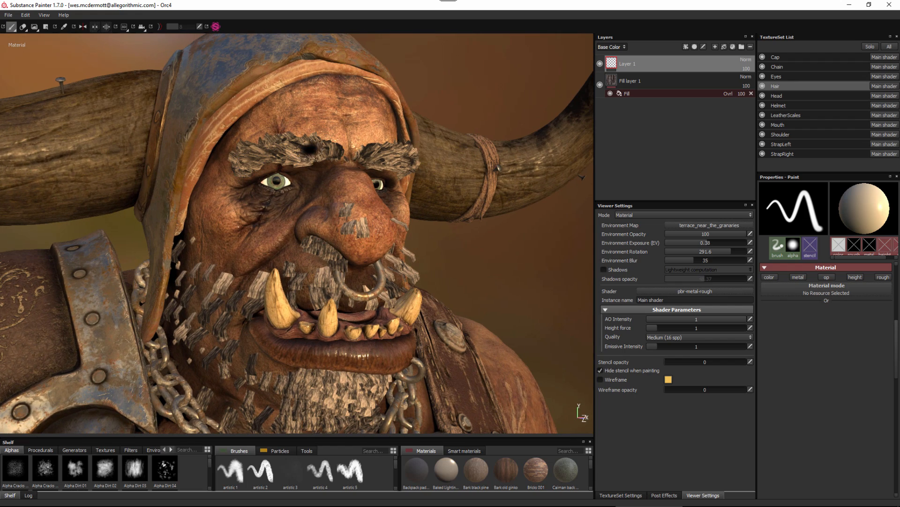
{"action": "right_click_drag", "start_coordinate": [472, 326], "coordinate": [453, 310], "text": "alt"}
{"action": "middle_click_drag", "start_coordinate": [454, 347], "coordinate": [453, 246], "text": "alt"}
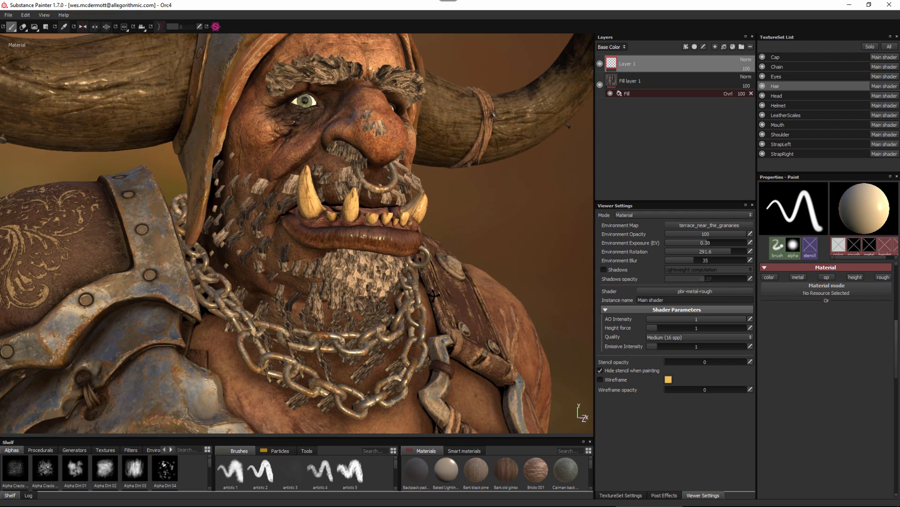
{"action": "left_click_drag", "start_coordinate": [454, 246], "coordinate": [449, 269], "text": "alt"}
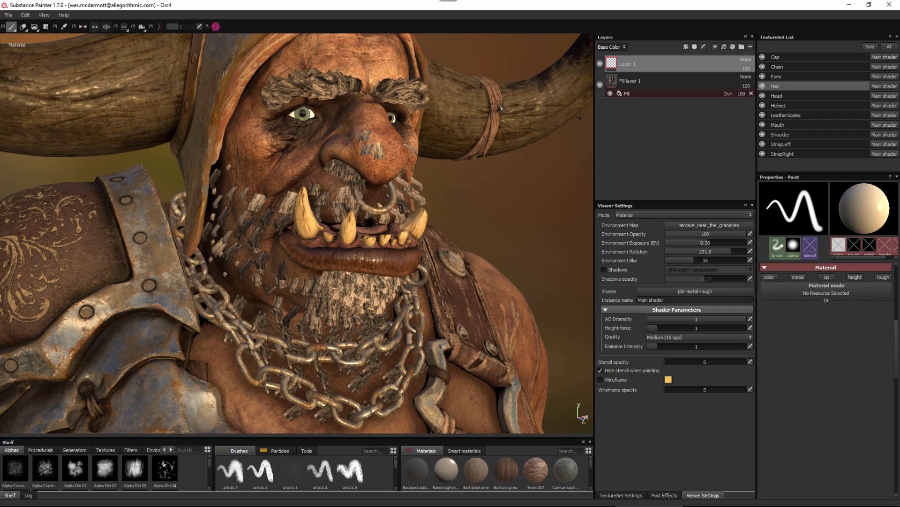
{"action": "middle_click_drag", "start_coordinate": [387, 202], "coordinate": [365, 253], "text": "alt"}
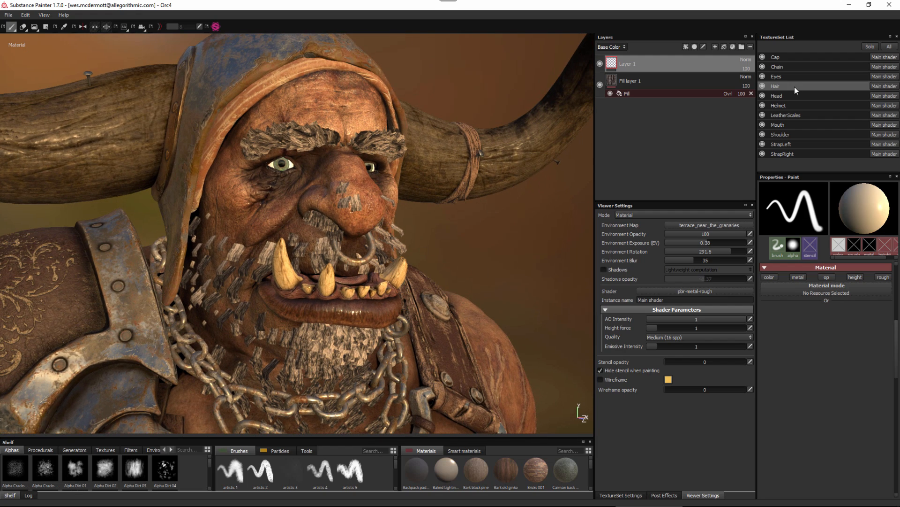
{"action": "left_click", "coordinate": [880, 86]}
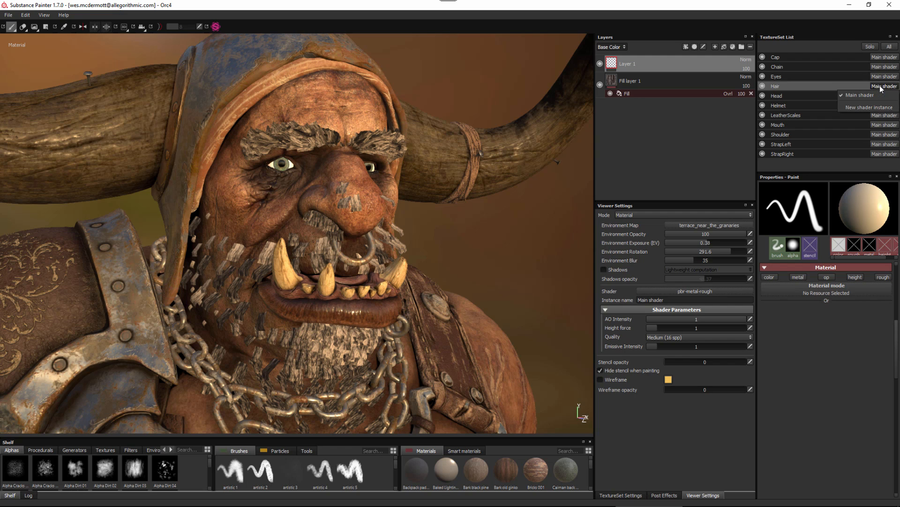
{"action": "left_click", "coordinate": [857, 106]}
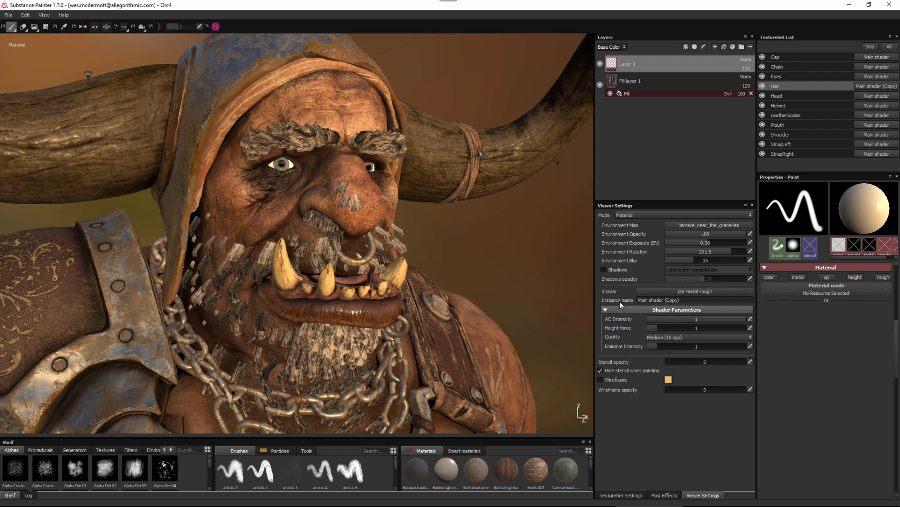
Rename the Hair shader instance as Opacity and assign it the pbr-metal-rough-with-alpha-blending shader.
{"action": "left_click_drag", "start_coordinate": [688, 300], "coordinate": [609, 299]}
{"action": "type", "text": "Opacity"}
{"action": "key", "text": "Return"}
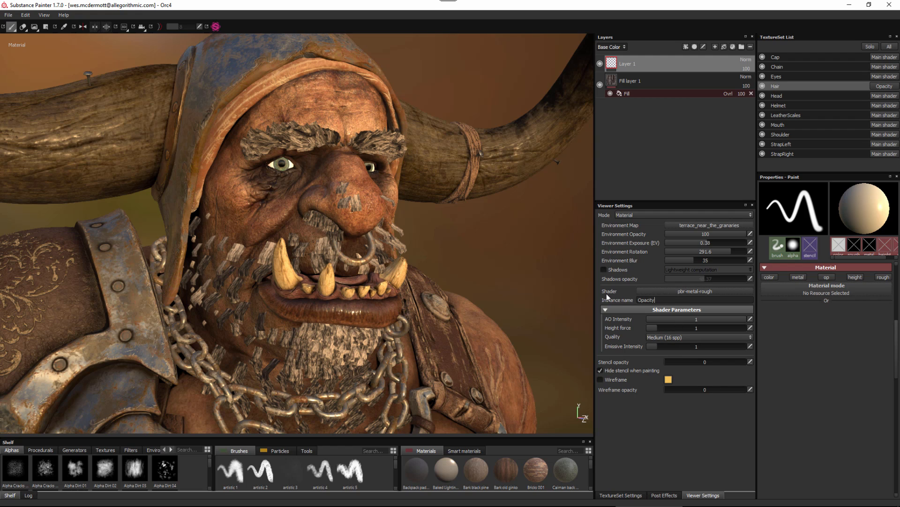
{"action": "left_click", "coordinate": [682, 292]}
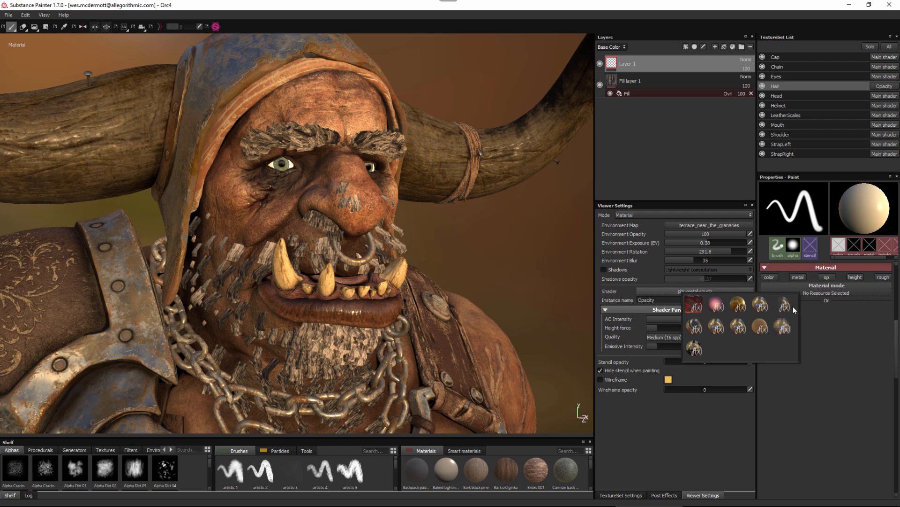
{"action": "mouse_move", "coordinate": [786, 304]}
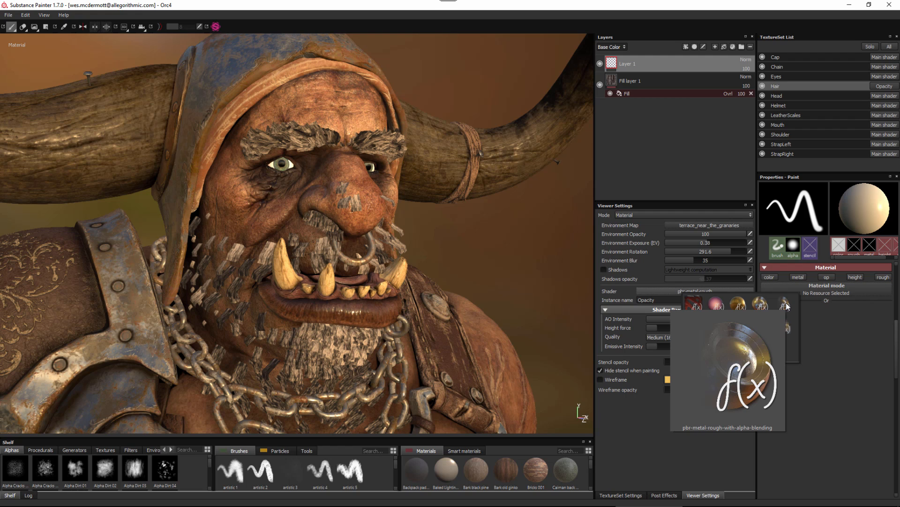
{"action": "left_click", "coordinate": [786, 305]}
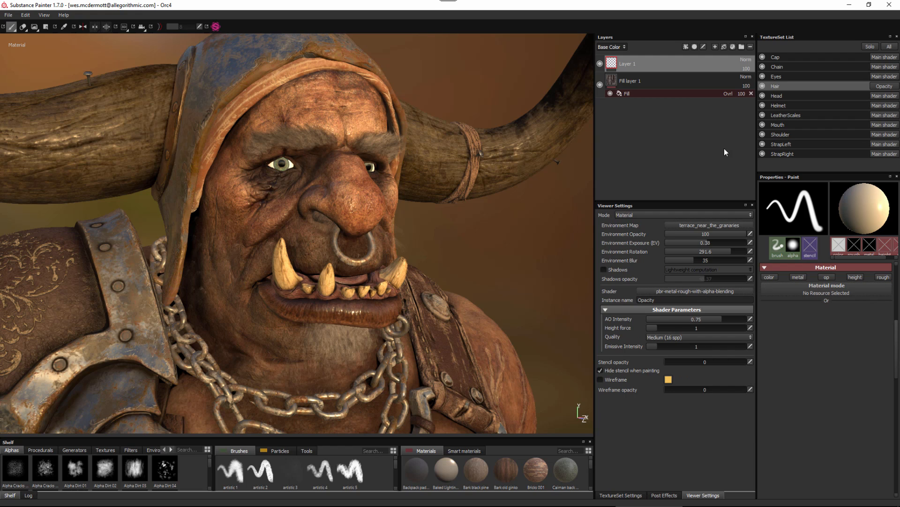
Examine the Hair texture set's Fill layer 1 channels and the shader instance options offered for Helmet and Hair.
{"action": "left_click", "coordinate": [661, 80]}
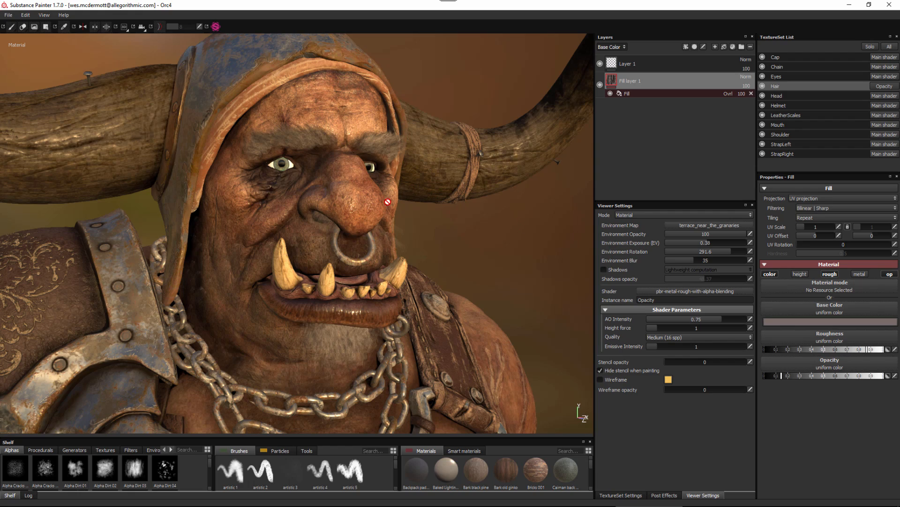
{"action": "mouse_move", "coordinate": [383, 211]}
{"action": "left_mouse_down", "text": "alt"}
{"action": "mouse_move", "coordinate": [400, 212]}
{"action": "mouse_move", "coordinate": [384, 209]}
{"action": "left_mouse_up", "text": "alt"}
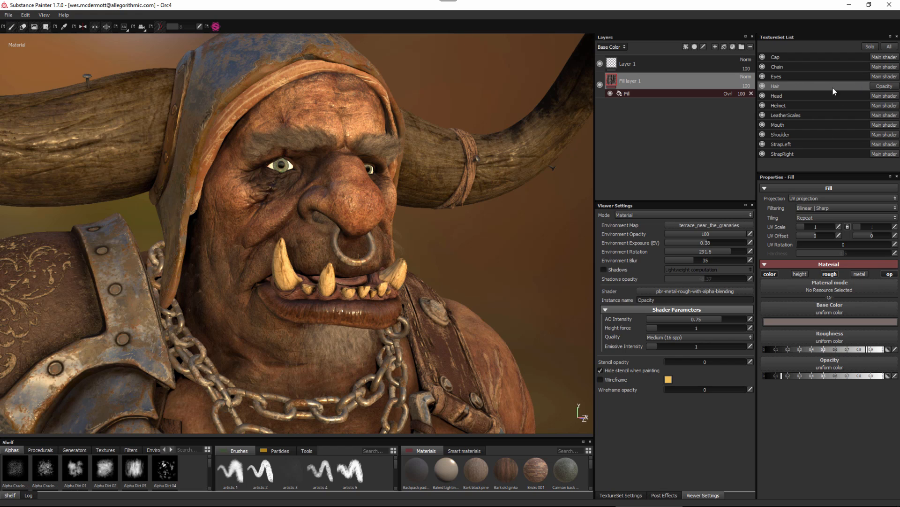
{"action": "left_click", "coordinate": [792, 105]}
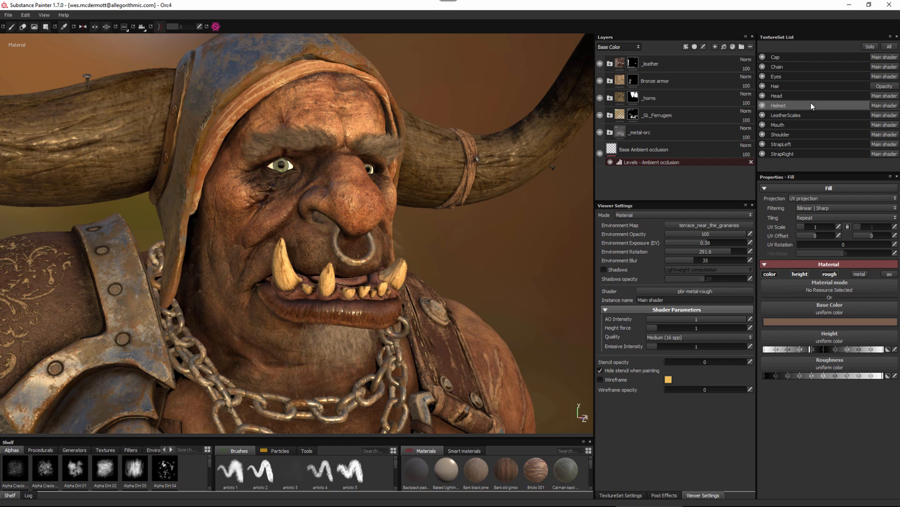
{"action": "left_click", "coordinate": [893, 106]}
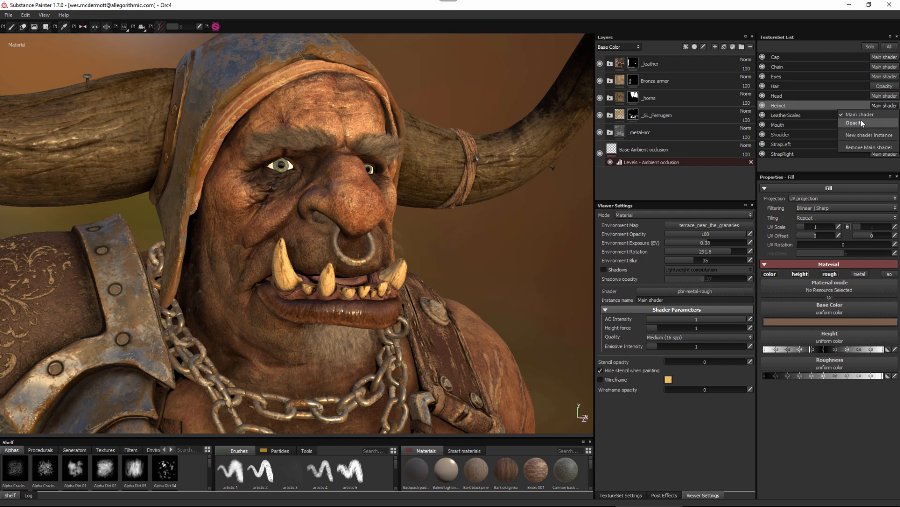
{"action": "left_click", "coordinate": [795, 102]}
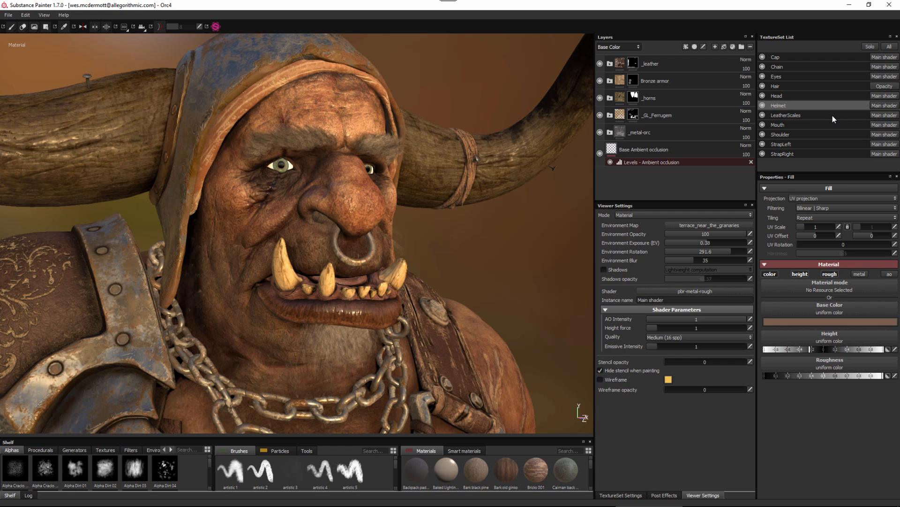
{"action": "left_click", "coordinate": [786, 86]}
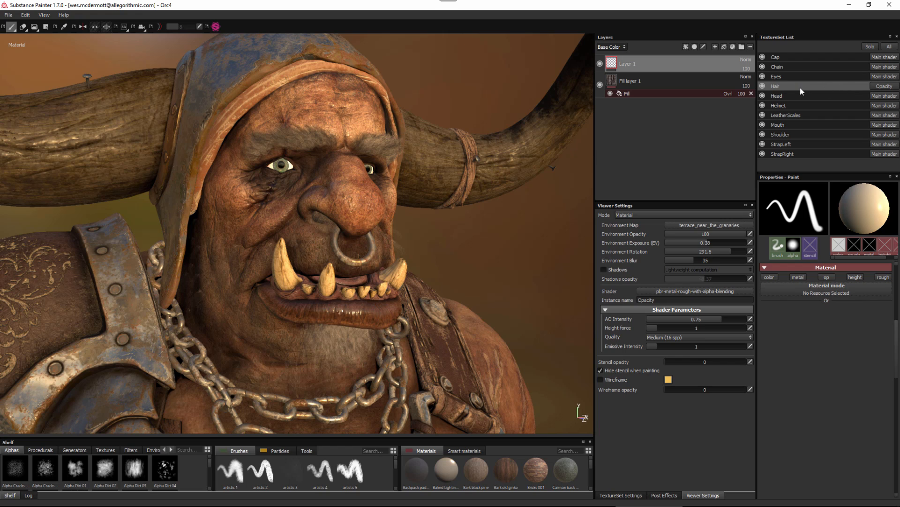
{"action": "left_click", "coordinate": [883, 87]}
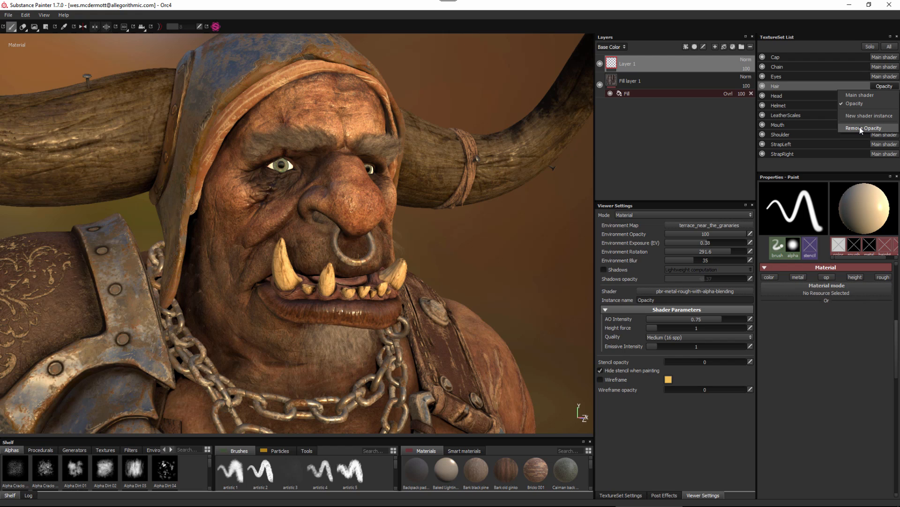
{"action": "left_click", "coordinate": [886, 88]}
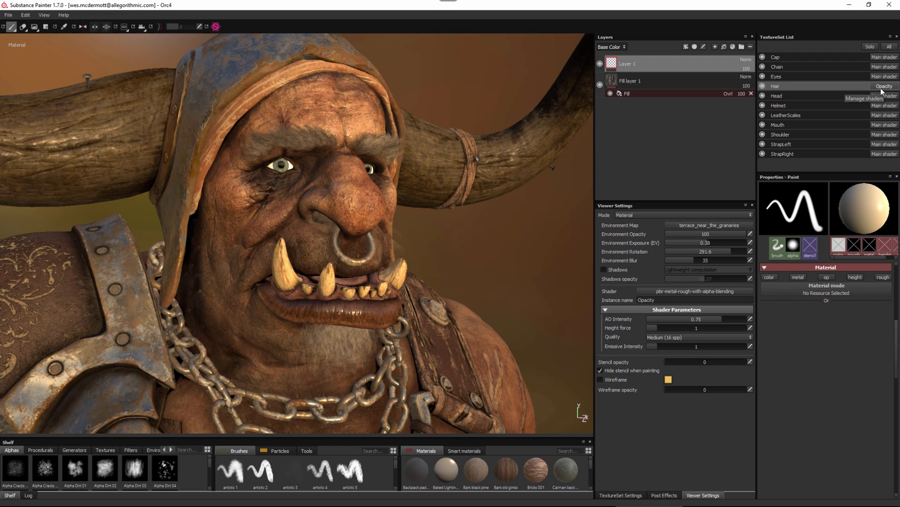
Create a new shader instance for the Head texture set and name it SSS.
{"action": "left_click", "coordinate": [781, 95]}
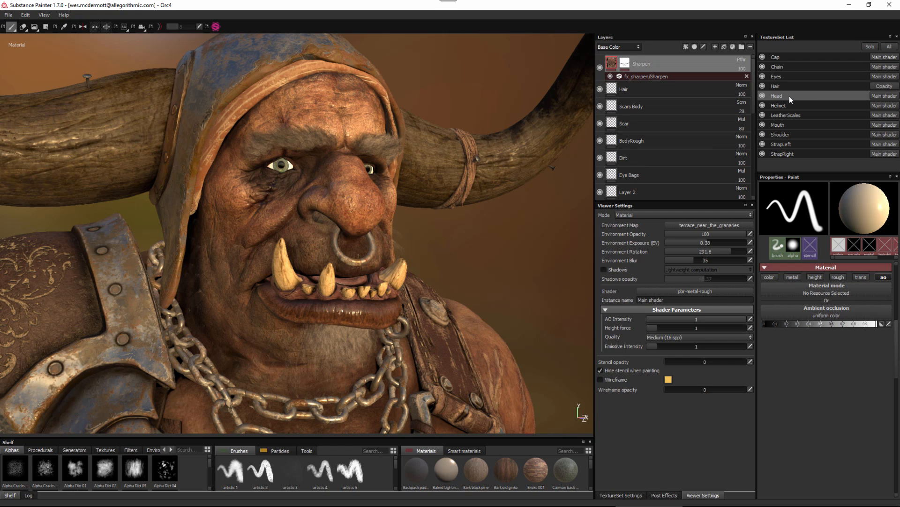
{"action": "left_click", "coordinate": [882, 95]}
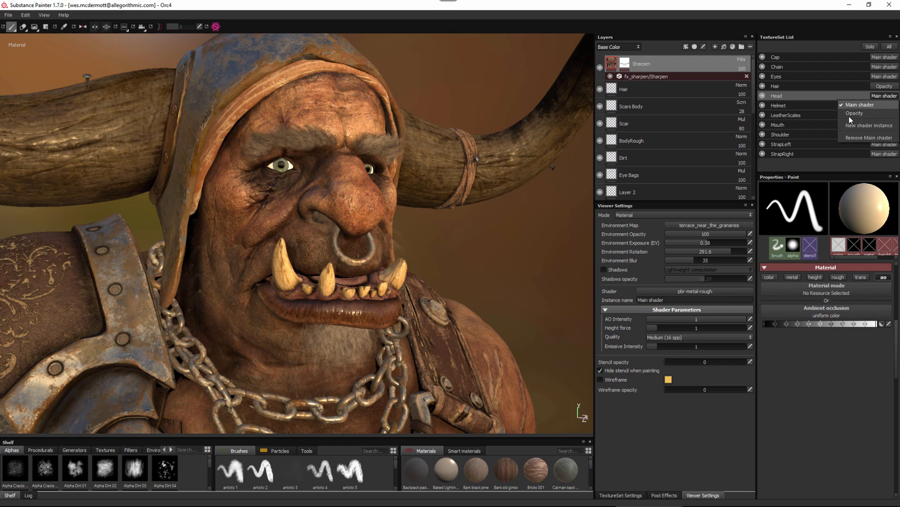
{"action": "left_click", "coordinate": [862, 125]}
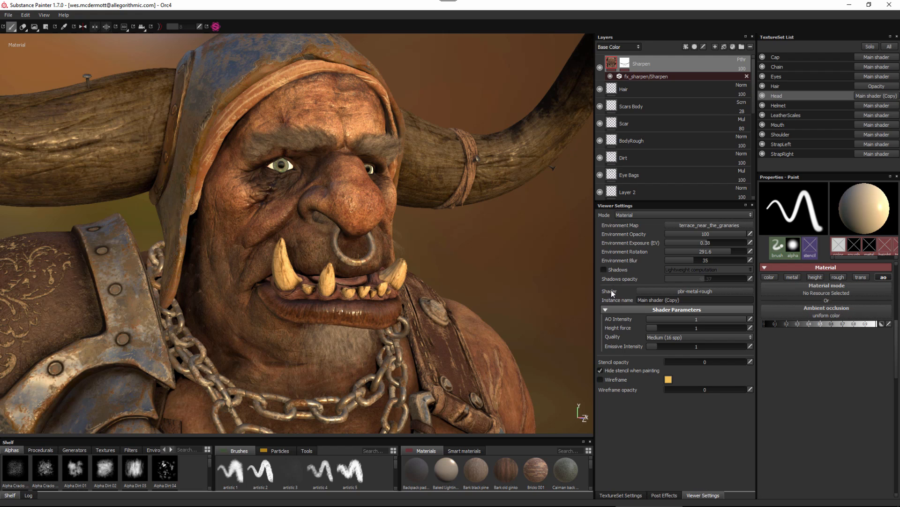
{"action": "left_click", "coordinate": [693, 303]}
{"action": "type", "text": "SSS"}
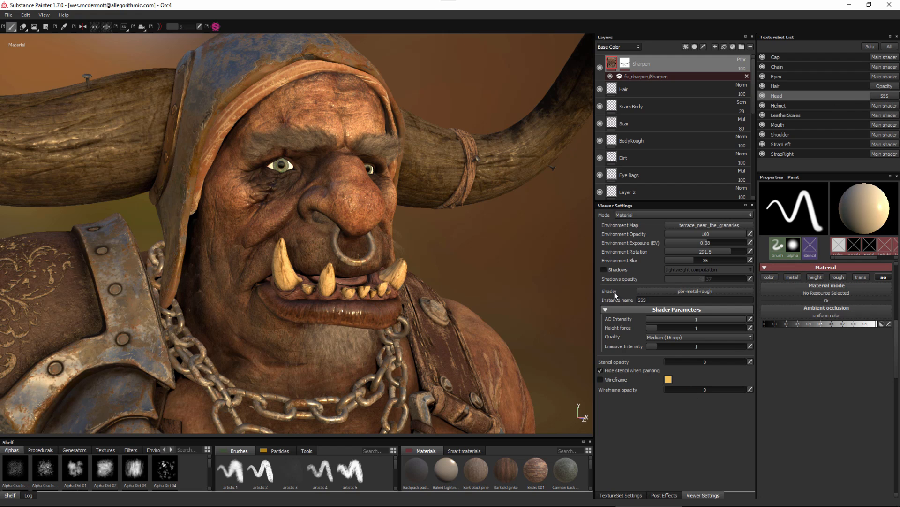
Assign the PBRSSS shader to the Head's SSS shader instance.
{"action": "left_click", "coordinate": [686, 294]}
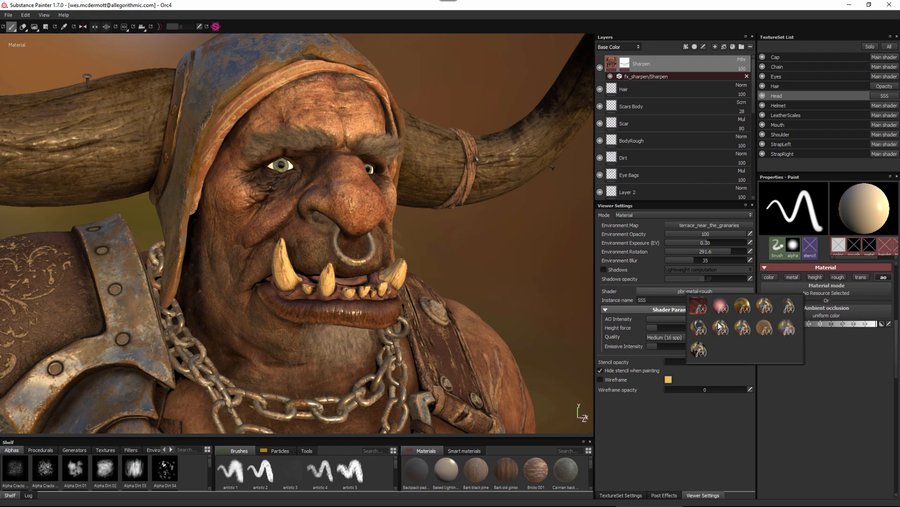
{"action": "mouse_move", "coordinate": [720, 325]}
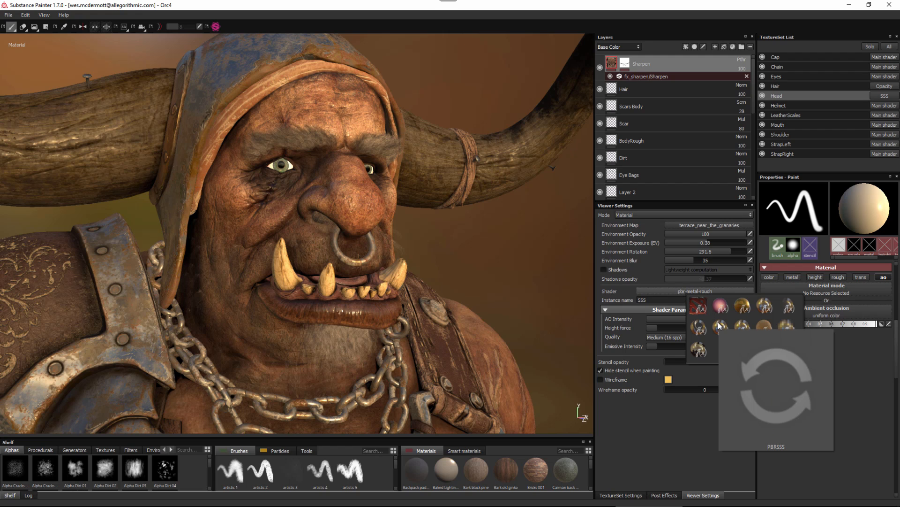
{"action": "left_click", "coordinate": [720, 327]}
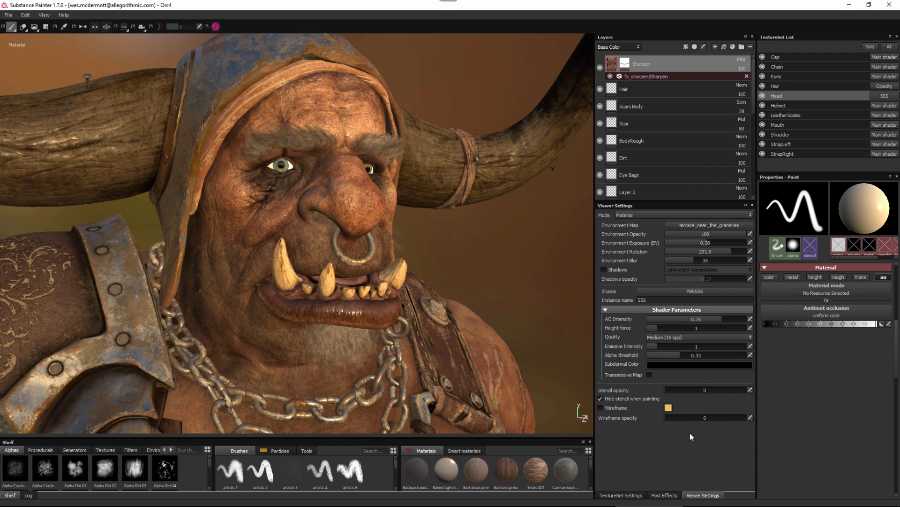
Check the Head's texture channels, enable Transmissive Map in its SSS shader, and adjust the Subdermal Color.
{"action": "left_click", "coordinate": [621, 496]}
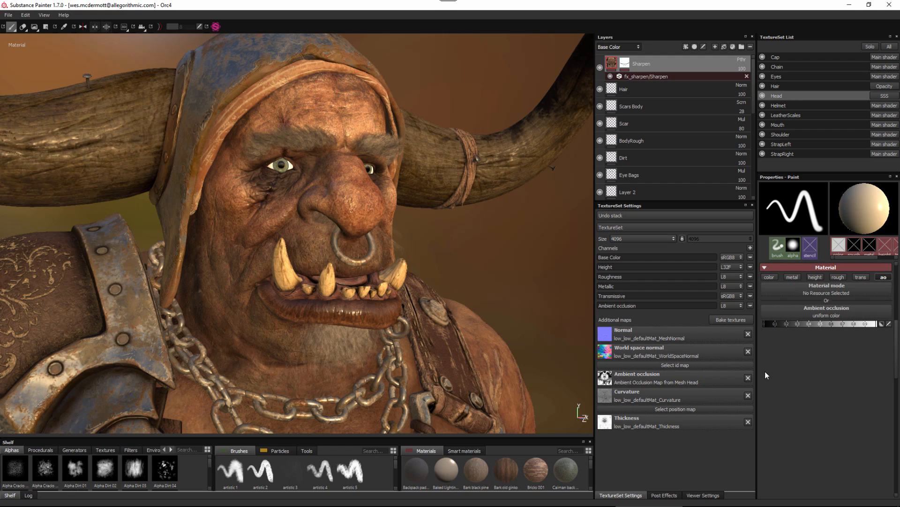
{"action": "left_click", "coordinate": [703, 495]}
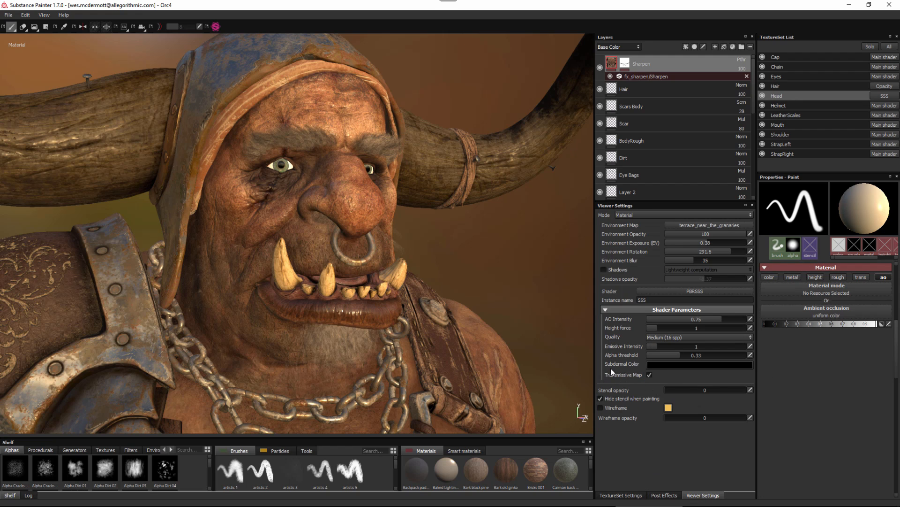
{"action": "left_click", "coordinate": [689, 366]}
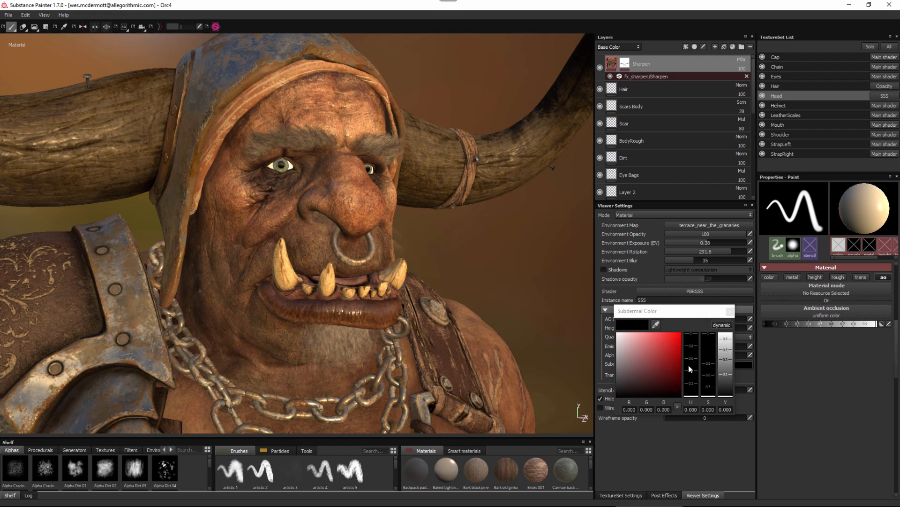
{"action": "left_click", "coordinate": [670, 369]}
{"action": "left_click_drag", "start_coordinate": [692, 393], "coordinate": [680, 368]}
{"action": "left_click", "coordinate": [732, 311]}
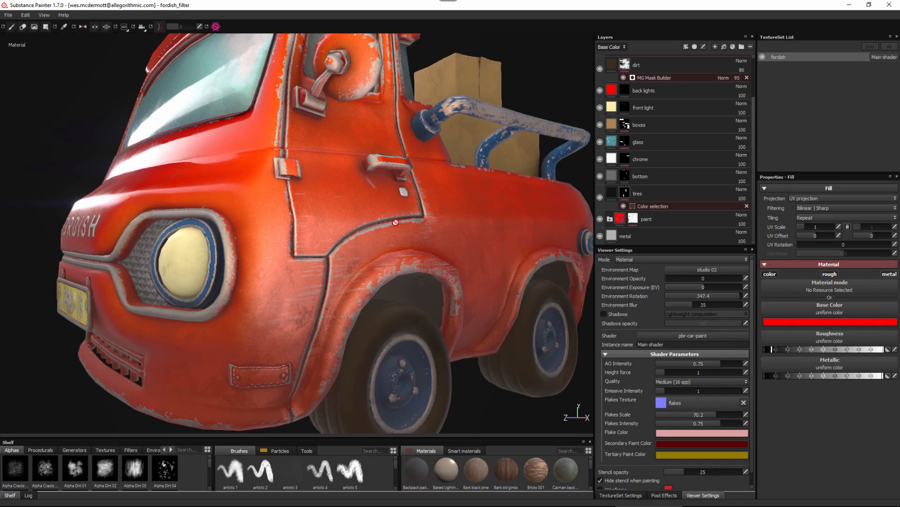
Expand the truck's paint folder and select the body paint fill layer.
{"action": "right_click_drag", "start_coordinate": [395, 224], "coordinate": [497, 287], "text": "alt"}
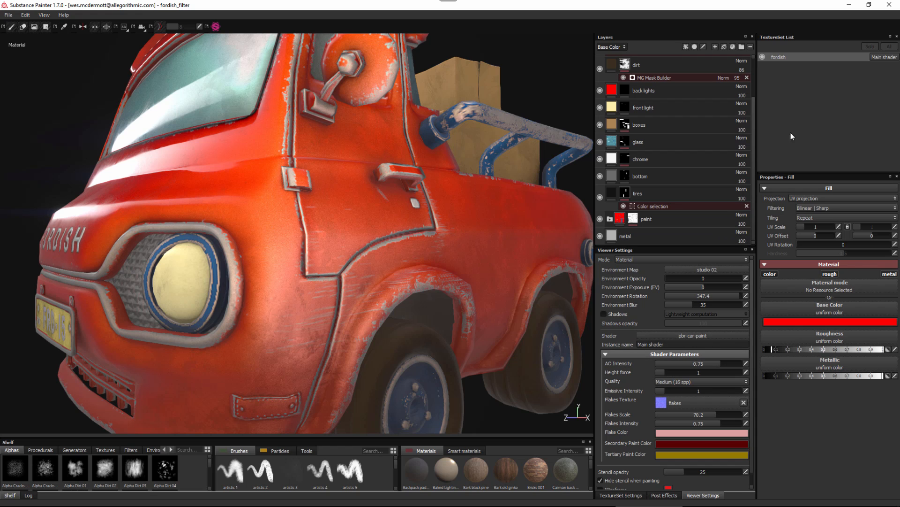
{"action": "left_click", "coordinate": [610, 219]}
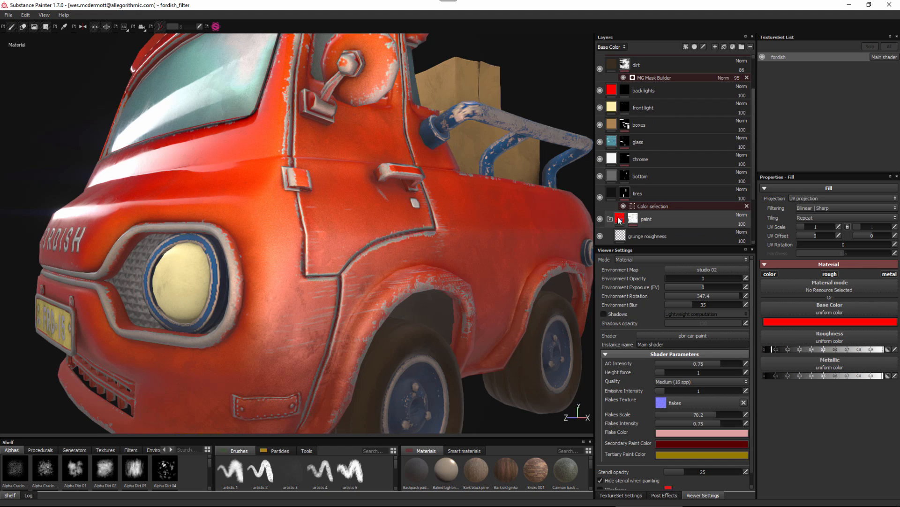
{"action": "middle_click_drag", "start_coordinate": [444, 243], "coordinate": [436, 216], "text": "alt"}
{"action": "scroll", "coordinate": [436, 215], "scroll_direction": "down", "scroll_amount": 1}
{"action": "left_click_drag", "start_coordinate": [753, 181], "coordinate": [756, 227]}
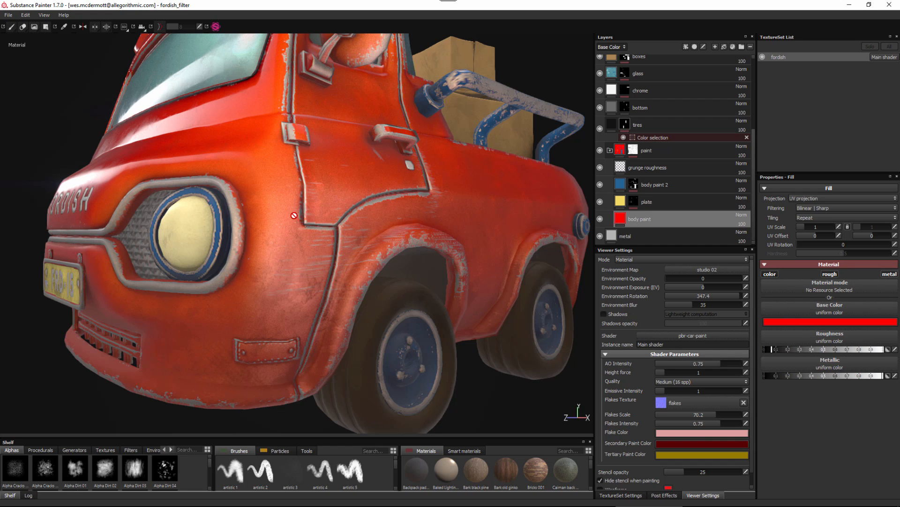
{"action": "left_click_drag", "start_coordinate": [322, 259], "coordinate": [343, 255], "text": "alt"}
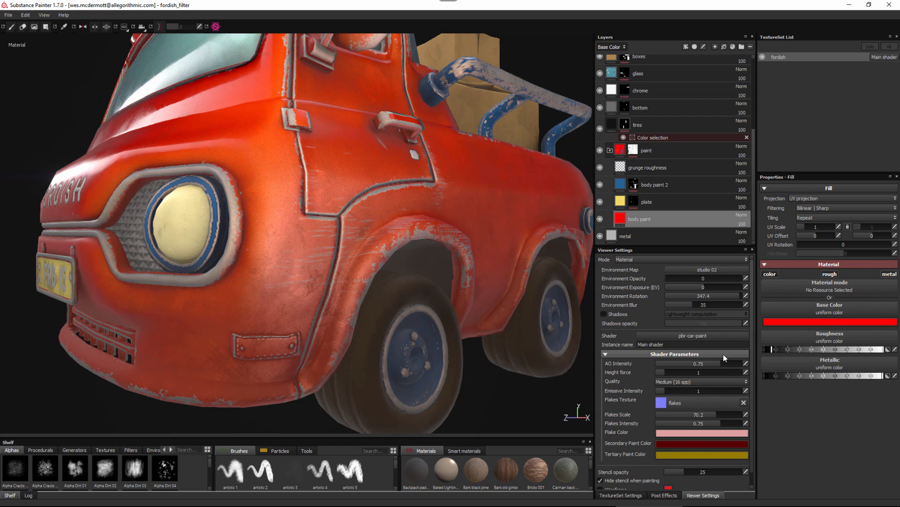
Set the pbr-car-paint shader's AO Intensity to 0.83 and choose flakes as its Flakes Texture.
{"action": "mouse_move", "coordinate": [738, 363]}
{"action": "left_mouse_down"}
{"action": "mouse_move", "coordinate": [719, 362]}
{"action": "mouse_move", "coordinate": [727, 363]}
{"action": "left_mouse_up"}
{"action": "left_click", "coordinate": [682, 402]}
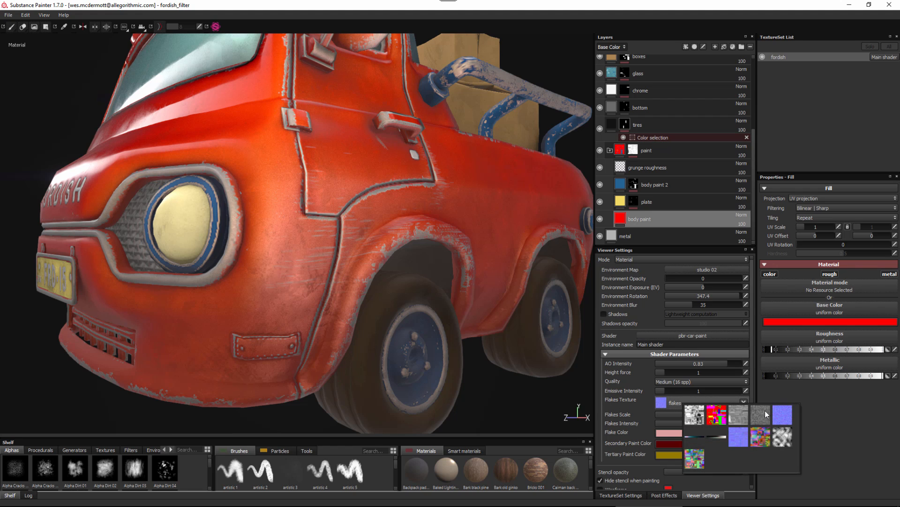
{"action": "mouse_move", "coordinate": [782, 411]}
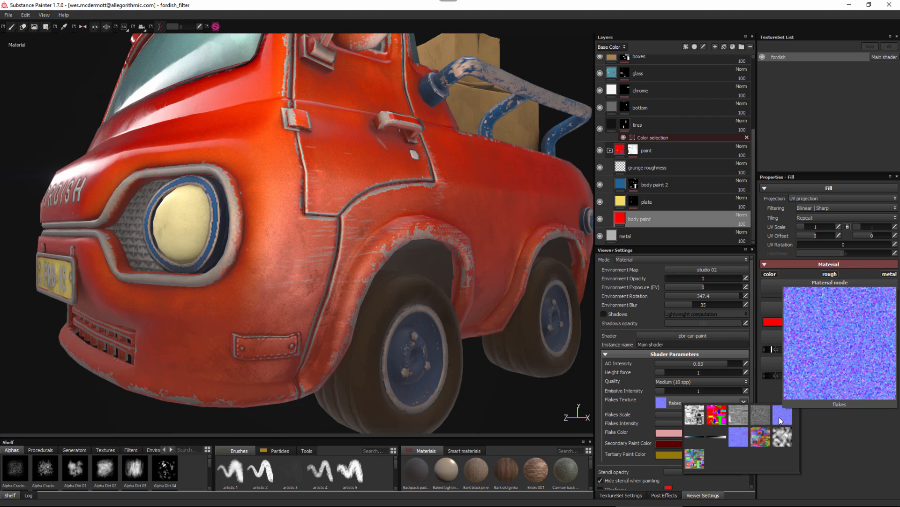
{"action": "left_click", "coordinate": [780, 418]}
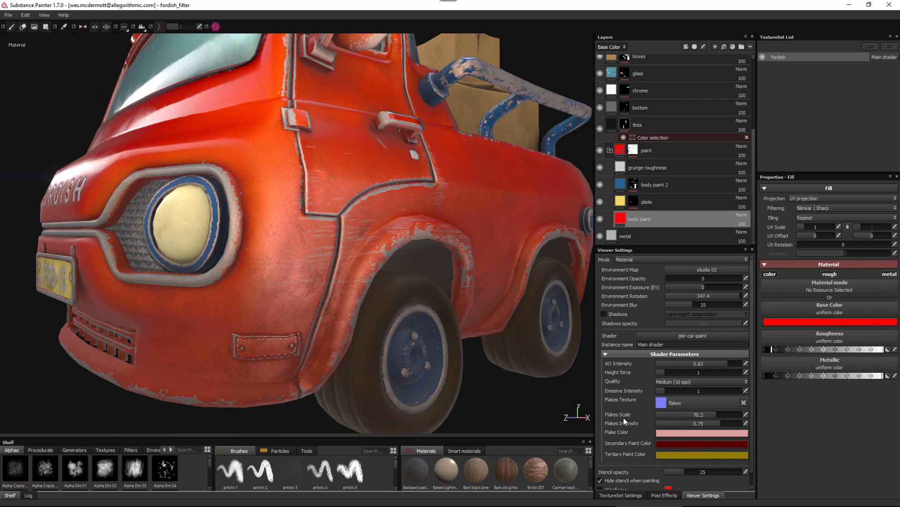
Examine the paint flakes up close on the truck's front body around the headlight and FORDISH lettering.
{"action": "right_click_drag", "start_coordinate": [346, 245], "coordinate": [422, 296], "text": "alt"}
{"action": "middle_click_drag", "start_coordinate": [423, 296], "coordinate": [455, 308], "text": "alt"}
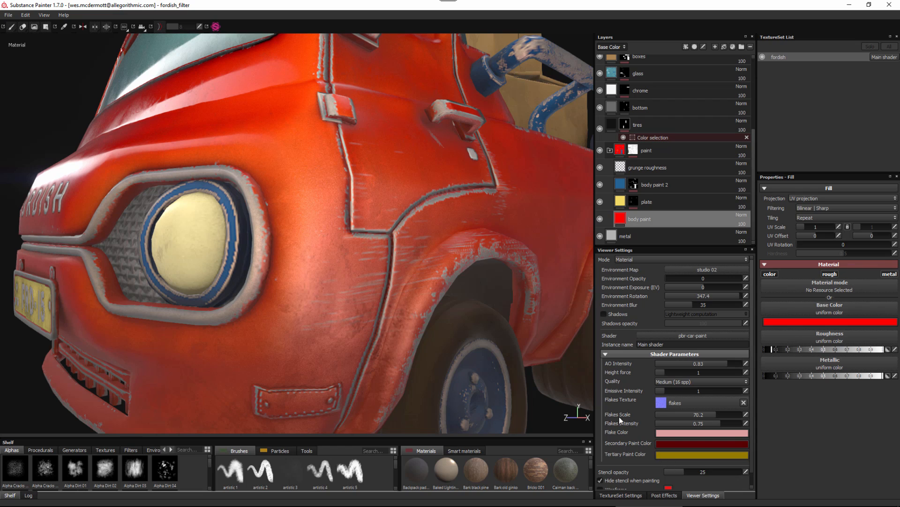
{"action": "right_click_drag", "start_coordinate": [348, 266], "coordinate": [303, 221], "text": "alt"}
{"action": "left_click_drag", "start_coordinate": [303, 221], "coordinate": [315, 235], "text": "alt"}
{"action": "right_click_drag", "start_coordinate": [315, 235], "coordinate": [395, 287], "text": "alt"}
{"action": "left_click_drag", "start_coordinate": [426, 297], "coordinate": [337, 322], "text": "alt"}
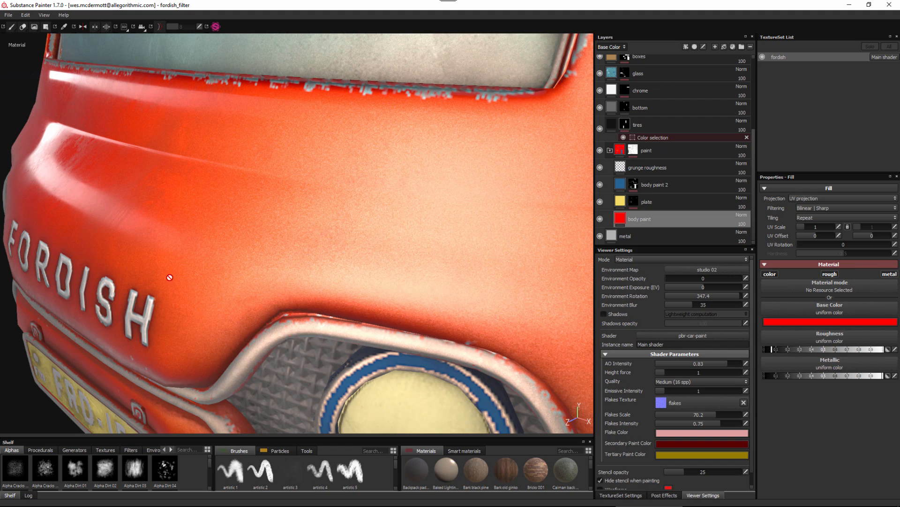
{"action": "left_click_drag", "start_coordinate": [368, 320], "coordinate": [370, 296], "text": "alt"}
{"action": "right_click_drag", "start_coordinate": [370, 296], "coordinate": [410, 312], "text": "alt"}
{"action": "middle_click_drag", "start_coordinate": [409, 312], "coordinate": [398, 299], "text": "alt"}
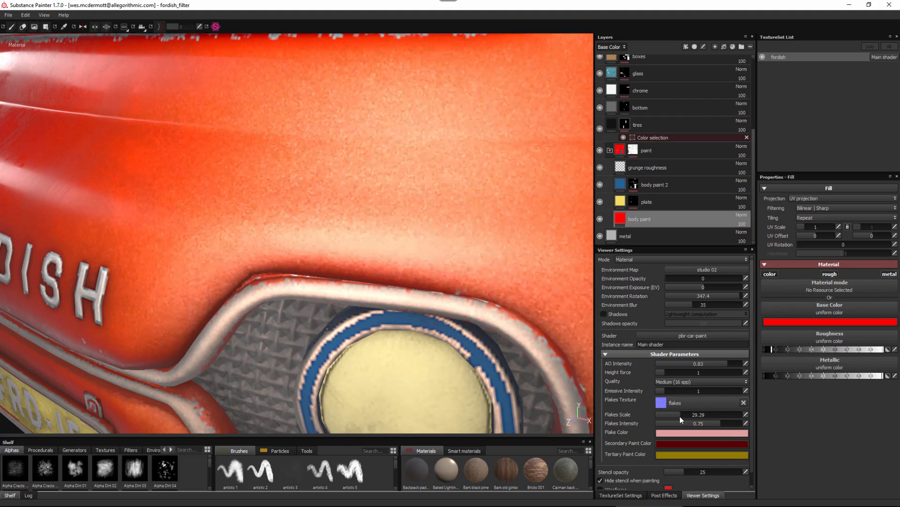
Lower the car paint shader's Flakes Scale to 26.26 and check the flakes near the FORDISH lettering.
{"action": "middle_click_drag", "start_coordinate": [378, 236], "coordinate": [380, 288], "text": "alt"}
{"action": "left_click_drag", "start_coordinate": [359, 306], "coordinate": [381, 320], "text": "alt"}
{"action": "left_click_drag", "start_coordinate": [319, 309], "coordinate": [359, 258], "text": "alt"}
{"action": "right_click_drag", "start_coordinate": [359, 258], "coordinate": [351, 294], "text": "alt"}
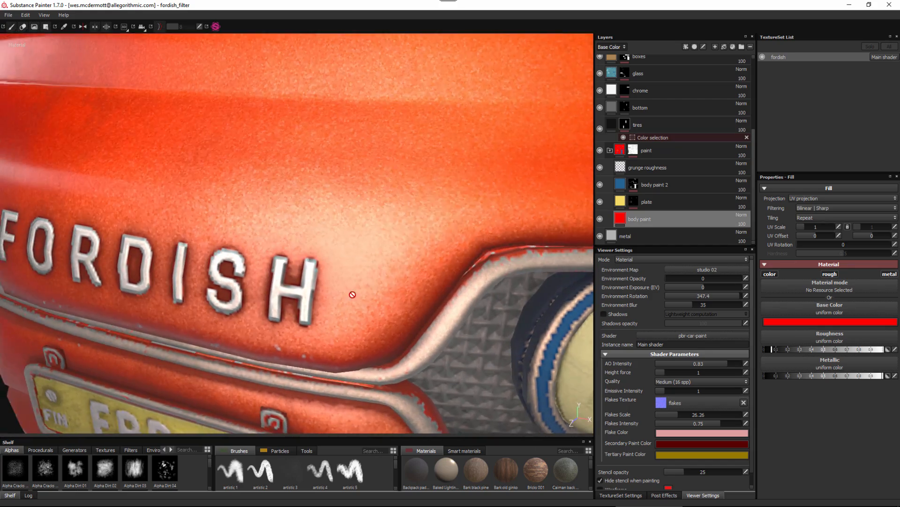
Set the car paint shader's Flakes Scale to 79.8 for finer flakes on the truck's body.
{"action": "left_click_drag", "start_coordinate": [352, 293], "coordinate": [234, 211], "text": "alt"}
{"action": "right_click_drag", "start_coordinate": [235, 211], "coordinate": [277, 209], "text": "alt"}
{"action": "mouse_move", "coordinate": [278, 209]}
{"action": "left_mouse_down", "text": "alt"}
{"action": "mouse_move", "coordinate": [268, 204]}
{"action": "mouse_move", "coordinate": [274, 223]}
{"action": "left_mouse_up", "text": "alt"}
{"action": "right_click_drag", "start_coordinate": [274, 223], "coordinate": [423, 315], "text": "alt"}
{"action": "middle_click_drag", "start_coordinate": [280, 187], "coordinate": [297, 265], "text": "alt"}
{"action": "left_click_drag", "start_coordinate": [298, 266], "coordinate": [345, 284], "text": "alt"}
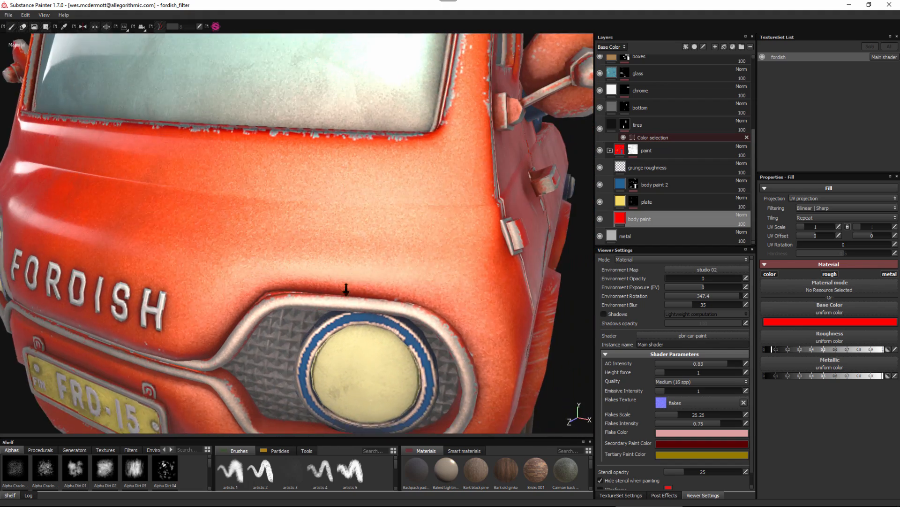
{"action": "right_click_drag", "start_coordinate": [345, 287], "coordinate": [390, 310], "text": "alt"}
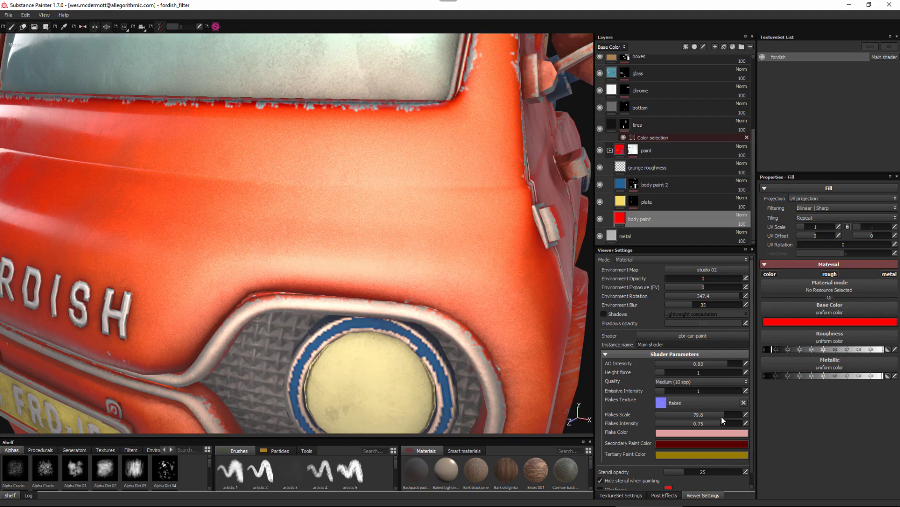
Examine how the paint's flakes and color shift across the truck's front and side from different angles.
{"action": "right_click_drag", "start_coordinate": [225, 286], "coordinate": [249, 305], "text": "alt"}
{"action": "left_click_drag", "start_coordinate": [248, 305], "coordinate": [255, 314], "text": "alt"}
{"action": "right_click_drag", "start_coordinate": [255, 314], "coordinate": [276, 323], "text": "alt"}
{"action": "left_click_drag", "start_coordinate": [277, 324], "coordinate": [263, 314], "text": "alt"}
{"action": "right_click_drag", "start_coordinate": [264, 314], "coordinate": [225, 229], "text": "alt"}
{"action": "middle_click_drag", "start_coordinate": [400, 276], "coordinate": [247, 231], "text": "alt"}
{"action": "right_click_drag", "start_coordinate": [248, 232], "coordinate": [237, 222], "text": "alt"}
{"action": "left_click_drag", "start_coordinate": [374, 277], "coordinate": [348, 199], "text": "alt"}
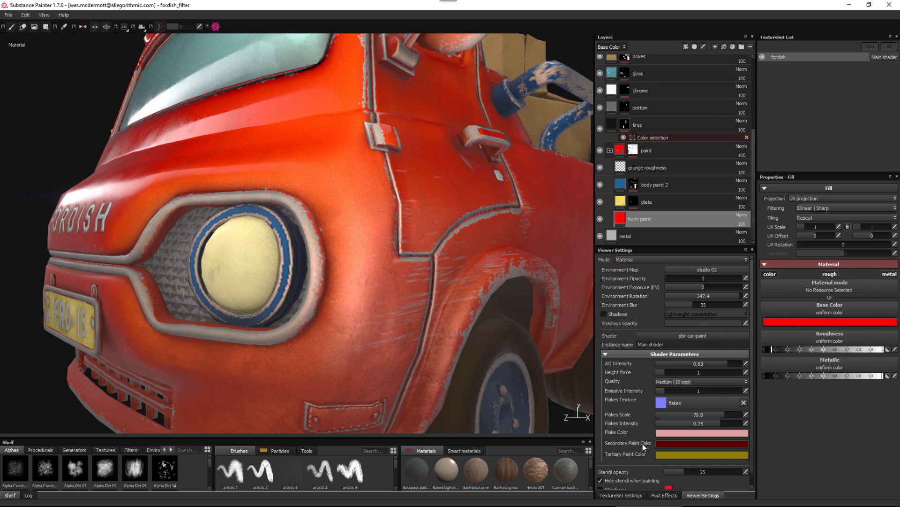
Change the car paint shader's Secondary Paint Color to a brighter red and check it on the truck.
{"action": "left_click", "coordinate": [657, 443]}
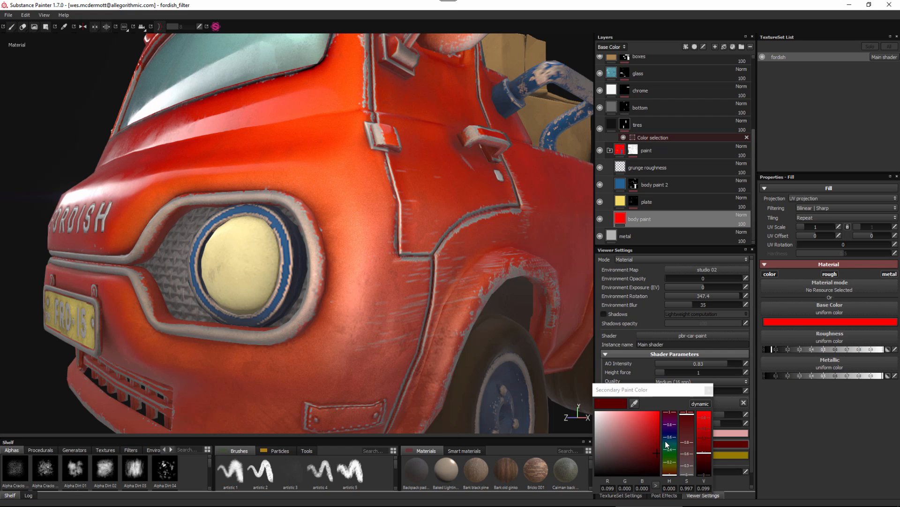
{"action": "left_click_drag", "start_coordinate": [655, 443], "coordinate": [652, 426]}
{"action": "left_click", "coordinate": [708, 390]}
{"action": "mouse_move", "coordinate": [427, 281]}
{"action": "left_mouse_down", "text": "alt"}
{"action": "mouse_move", "coordinate": [413, 244]}
{"action": "mouse_move", "coordinate": [274, 202]}
{"action": "mouse_move", "coordinate": [309, 203]}
{"action": "mouse_move", "coordinate": [328, 263]}
{"action": "mouse_move", "coordinate": [404, 315]}
{"action": "mouse_move", "coordinate": [385, 290]}
{"action": "left_mouse_up", "text": "alt"}
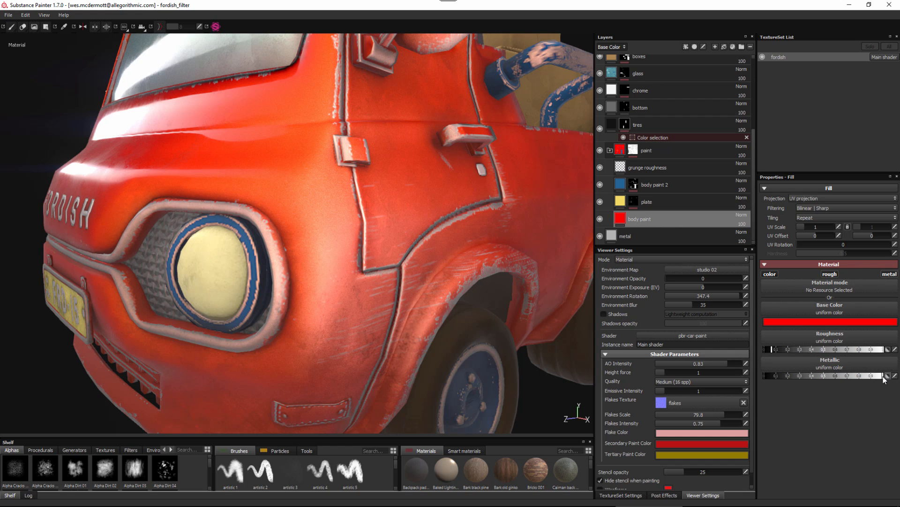
Try the body paint layer with its Metallic value at 0, and undo the change.
{"action": "left_click_drag", "start_coordinate": [880, 376], "coordinate": [884, 377]}
{"action": "left_click_drag", "start_coordinate": [377, 259], "coordinate": [380, 293], "text": "alt"}
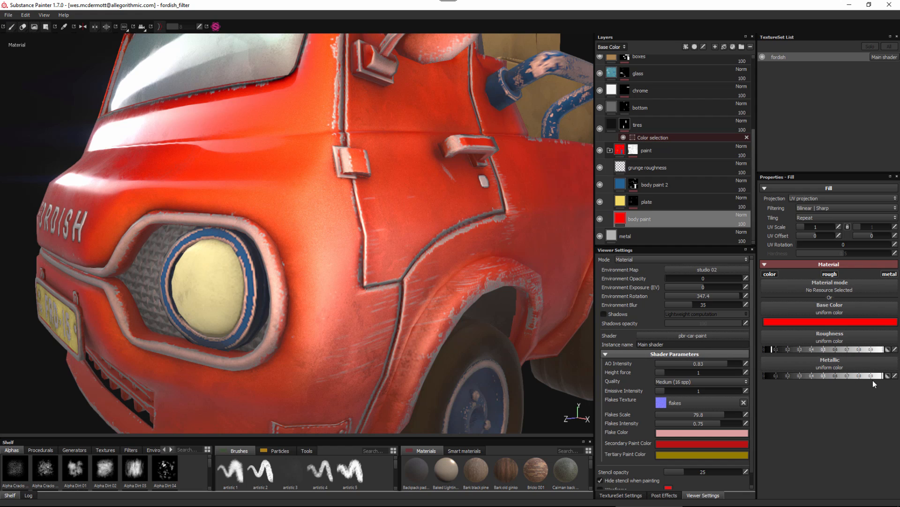
{"action": "left_click_drag", "start_coordinate": [766, 374], "coordinate": [762, 375]}
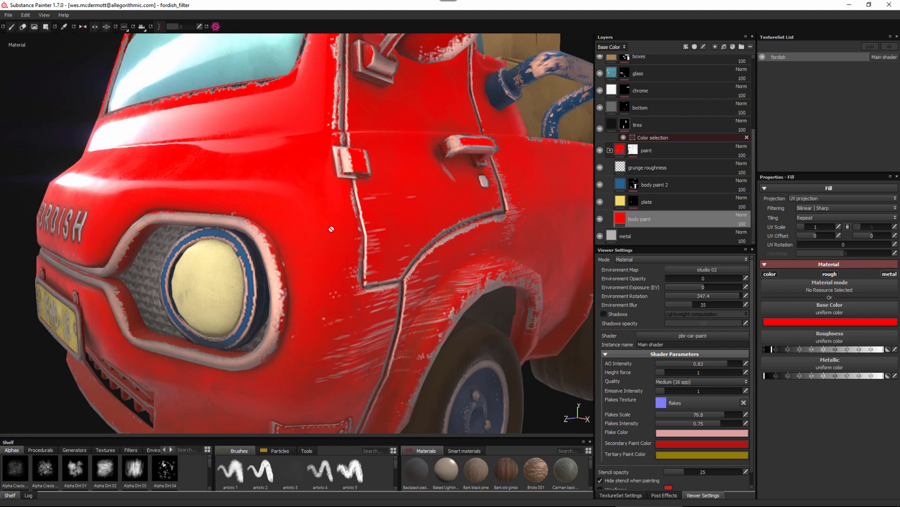
{"action": "key", "text": "ctrl+z"}
{"action": "middle_click_drag", "start_coordinate": [377, 276], "coordinate": [346, 189], "text": "alt"}
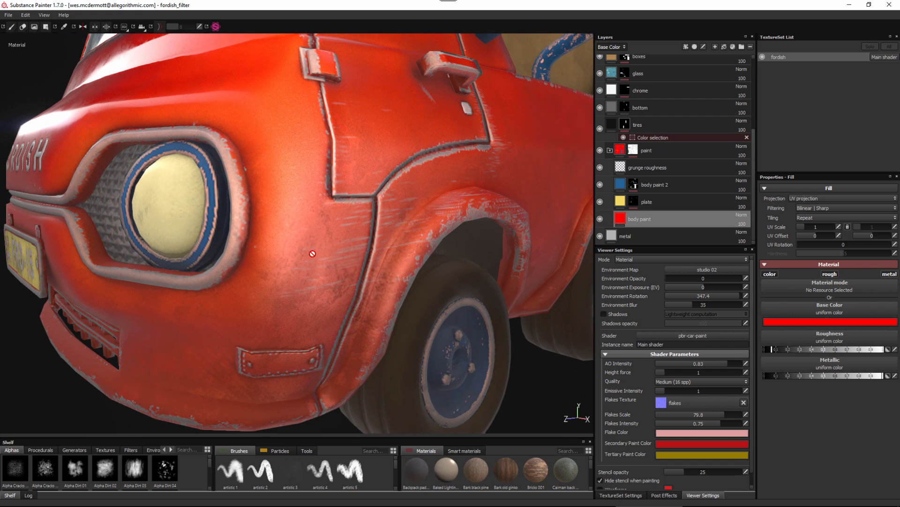
{"action": "left_click_drag", "start_coordinate": [413, 301], "coordinate": [462, 293], "text": "alt"}
{"action": "middle_click_drag", "start_coordinate": [462, 293], "coordinate": [370, 304], "text": "alt"}
{"action": "left_click_drag", "start_coordinate": [351, 305], "coordinate": [371, 331], "text": "alt"}
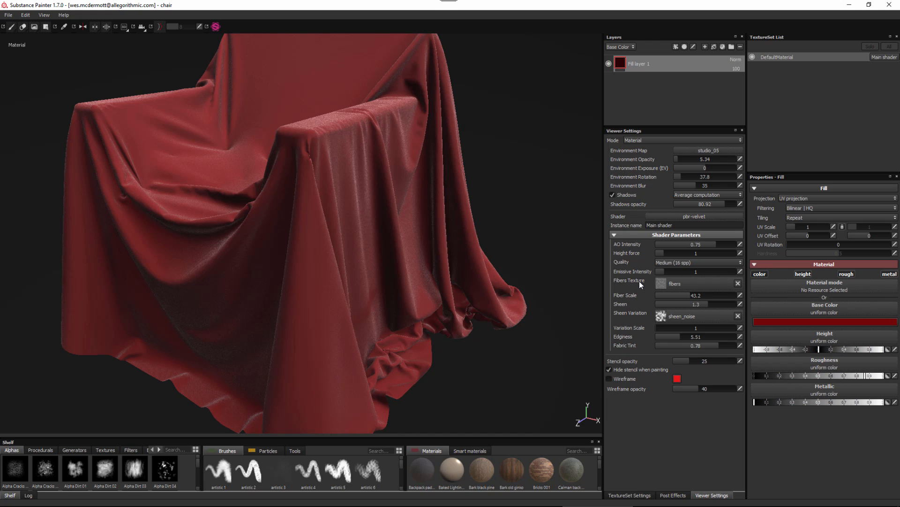
Set the chair's pbr-velvet shader to a Fiber Scale of 42.11 and a Sheen of 1.43.
{"action": "mouse_move", "coordinate": [678, 282]}
{"action": "right_click_drag", "start_coordinate": [325, 186], "coordinate": [375, 240], "text": "alt"}
{"action": "middle_click_drag", "start_coordinate": [375, 240], "coordinate": [395, 260], "text": "alt"}
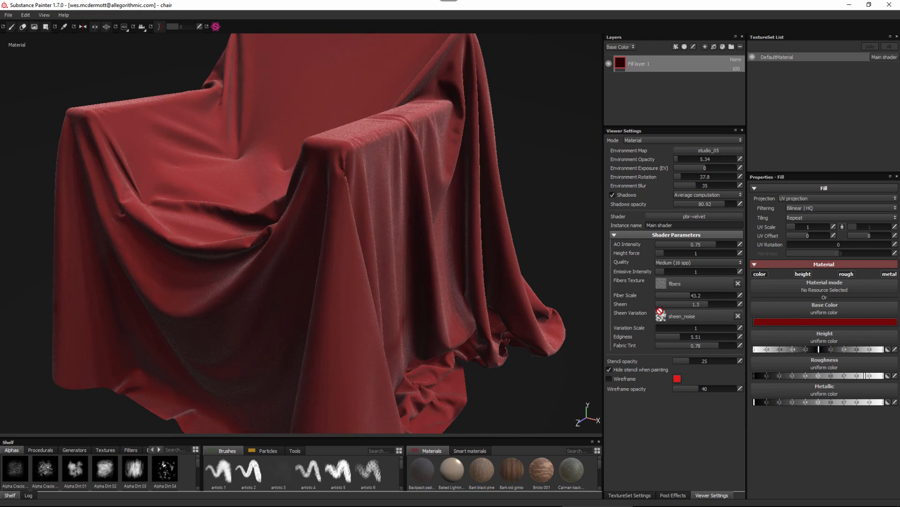
{"action": "left_click_drag", "start_coordinate": [689, 296], "coordinate": [717, 305]}
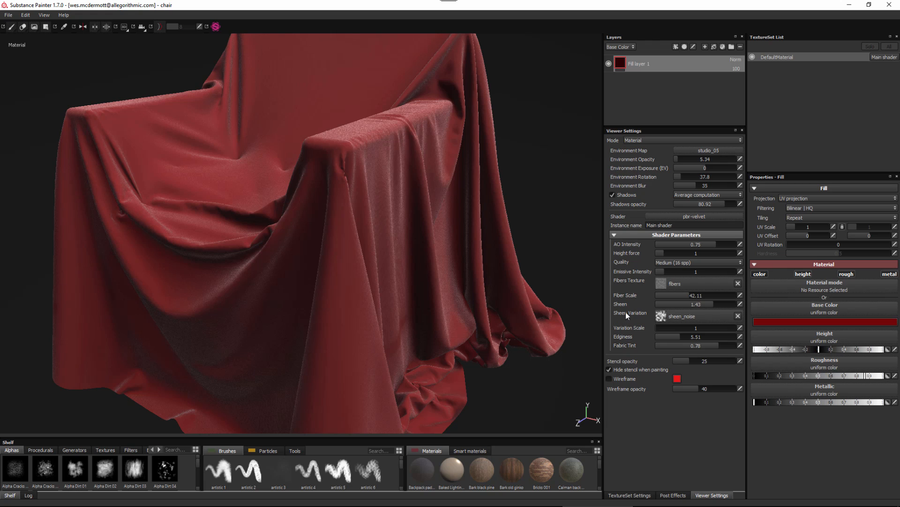
Preview the sheen_noise texture for the velvet shader's Sheen Variation and raise the shader's Edginess.
{"action": "left_click", "coordinate": [685, 316]}
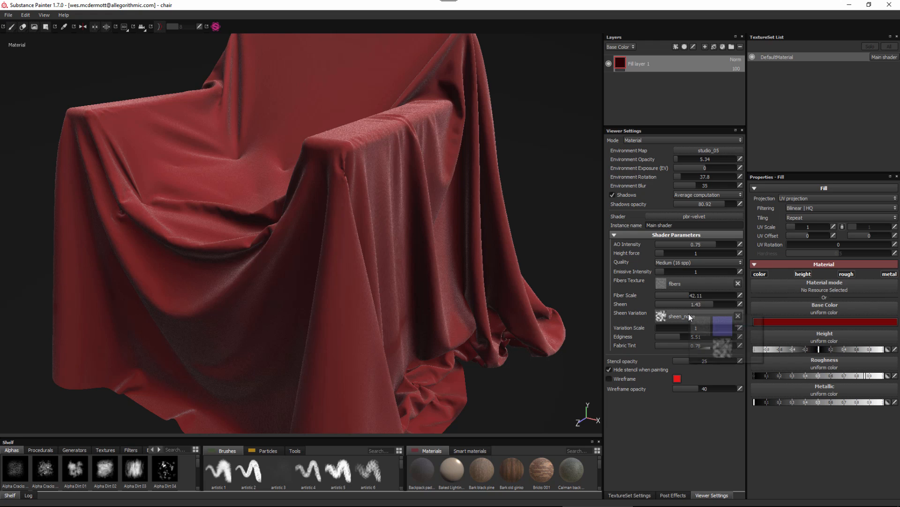
{"action": "mouse_move", "coordinate": [722, 349]}
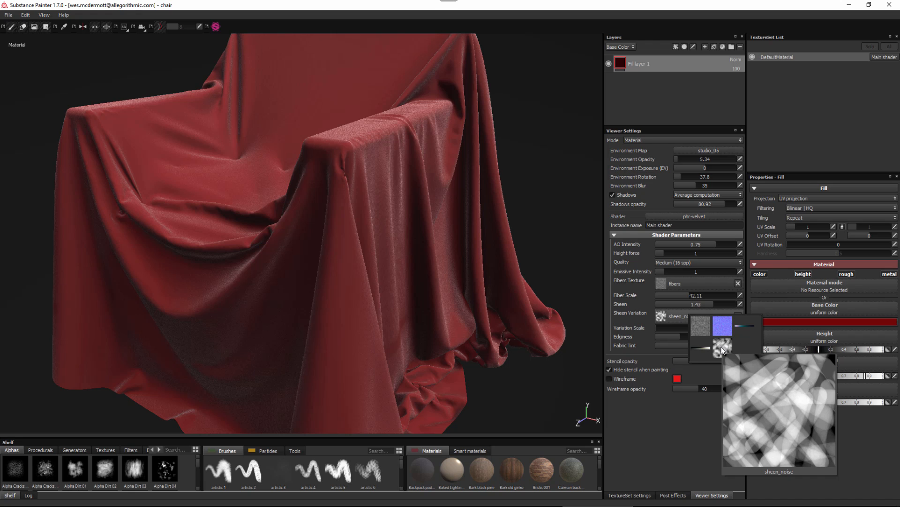
{"action": "left_click", "coordinate": [622, 320]}
{"action": "left_click_drag", "start_coordinate": [680, 337], "coordinate": [721, 349]}
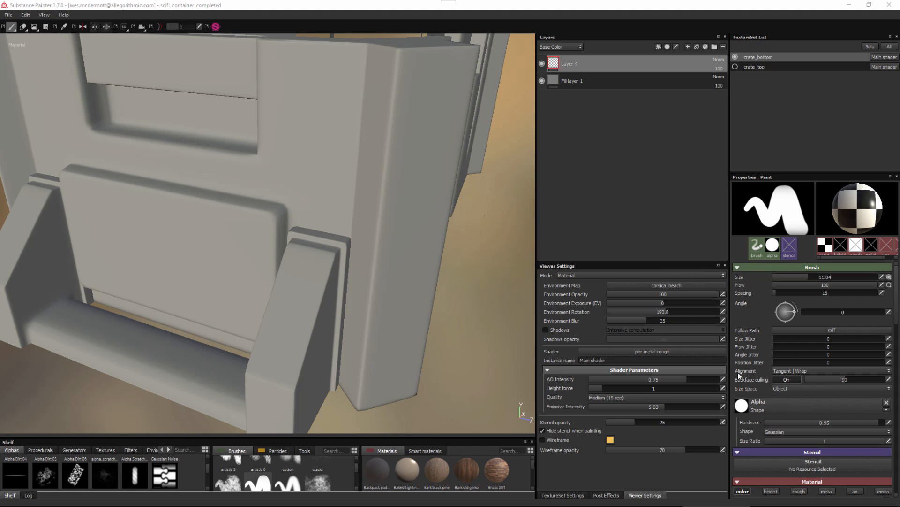
Set the paint brush's Alignment to Tangent | Wrap and bring the brush over the crate's corner edge.
{"action": "left_click", "coordinate": [820, 369]}
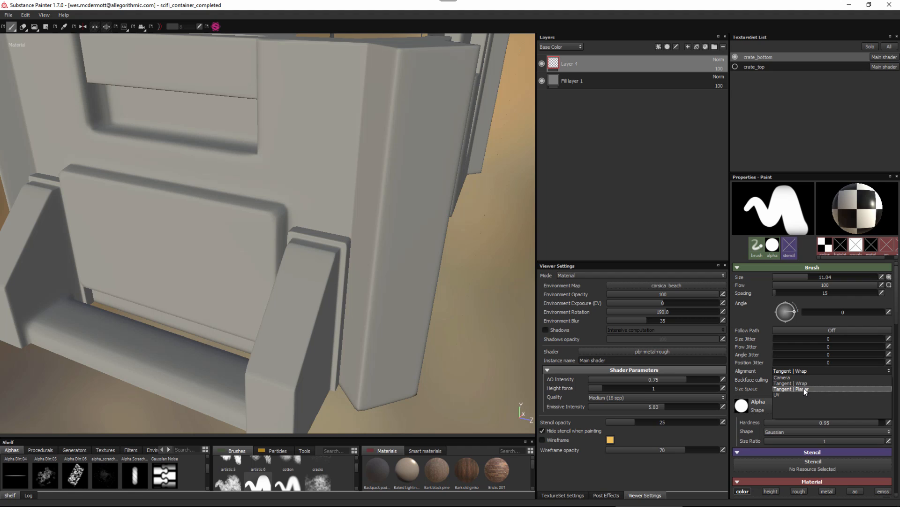
{"action": "left_click", "coordinate": [808, 382]}
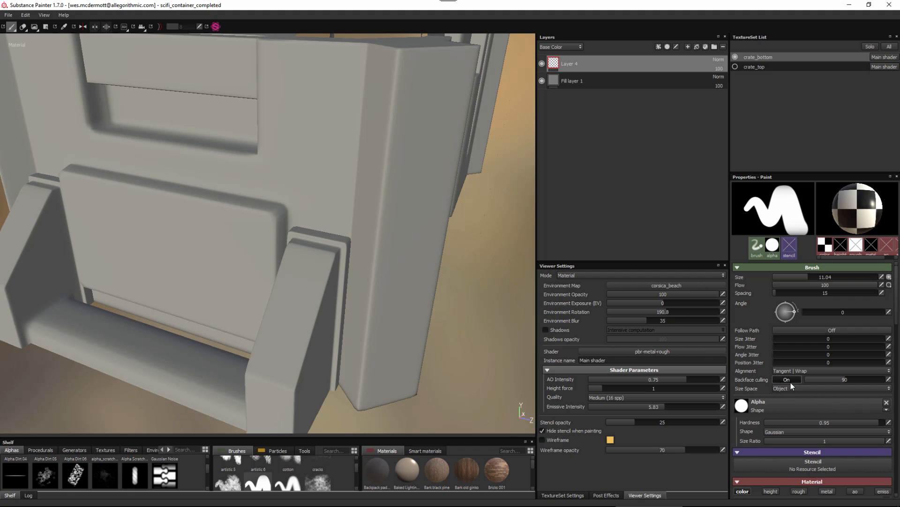
{"action": "left_click", "coordinate": [815, 371]}
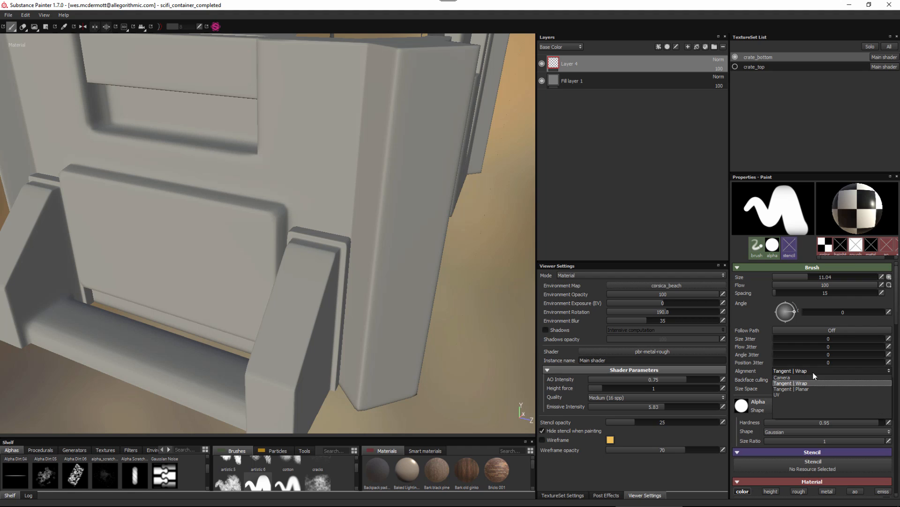
{"action": "left_click", "coordinate": [805, 382]}
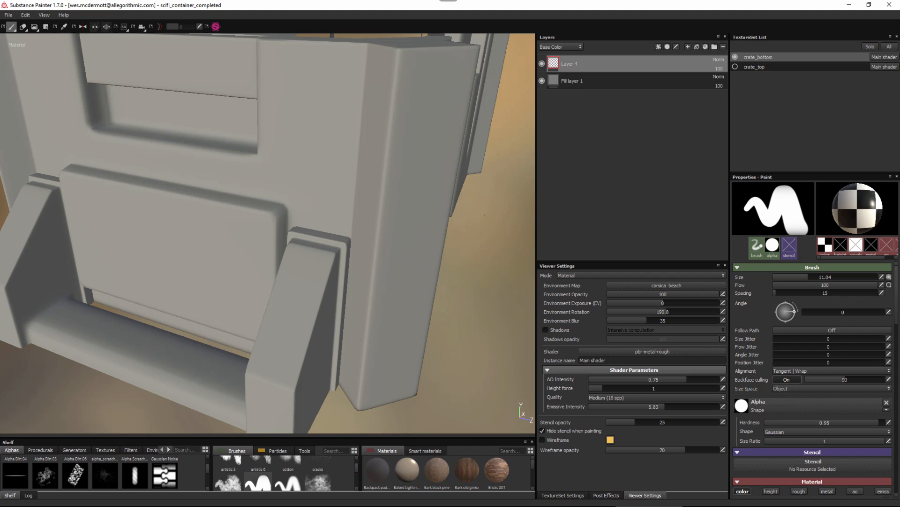
{"action": "right_click_drag", "start_coordinate": [424, 237], "coordinate": [426, 257], "text": "alt"}
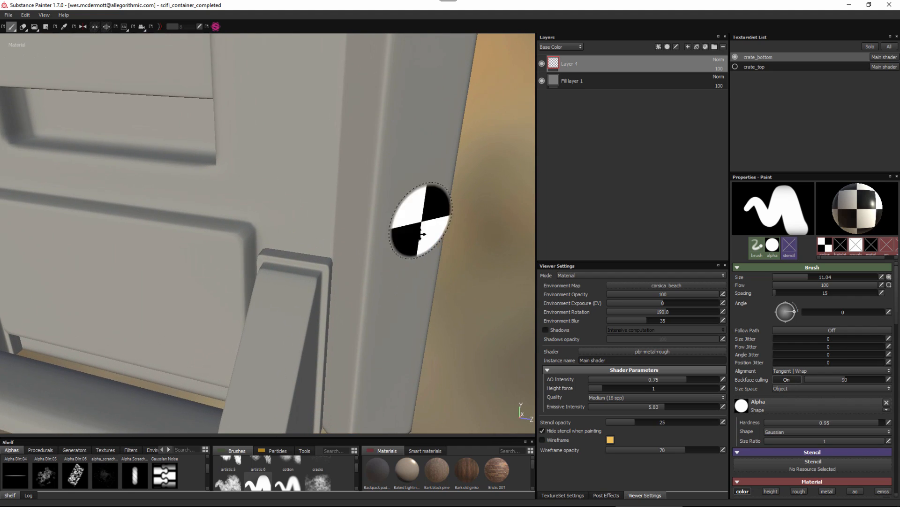
{"action": "left_click_drag", "start_coordinate": [422, 237], "coordinate": [418, 136], "text": "alt"}
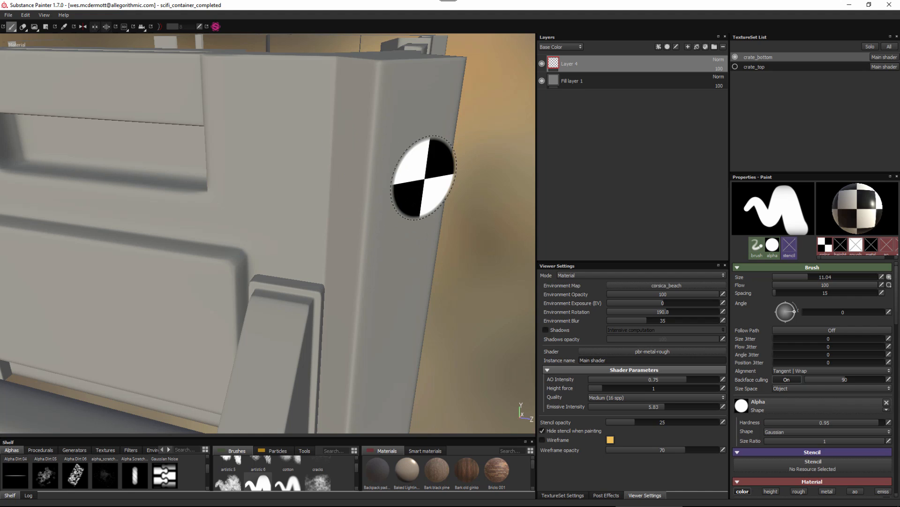
Stamp the checker pattern across the crate's rounded corner edge with the Tangent | Wrap brush and examine the stamp from the side.
{"action": "mouse_move", "coordinate": [378, 211]}
{"action": "left_mouse_down", "text": "alt"}
{"action": "mouse_move", "coordinate": [446, 246]}
{"action": "mouse_move", "coordinate": [378, 258]}
{"action": "mouse_move", "coordinate": [389, 219]}
{"action": "mouse_move", "coordinate": [382, 191]}
{"action": "left_mouse_up", "text": "alt"}
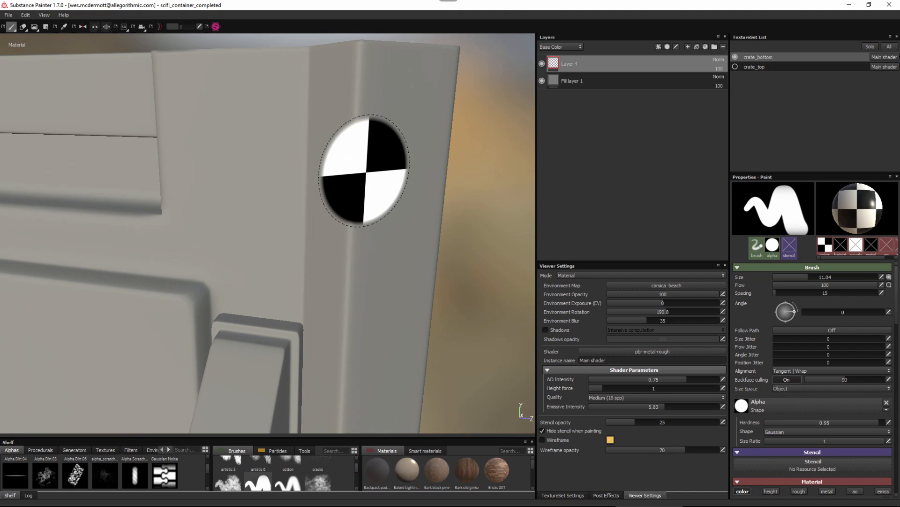
{"action": "left_click", "coordinate": [364, 170]}
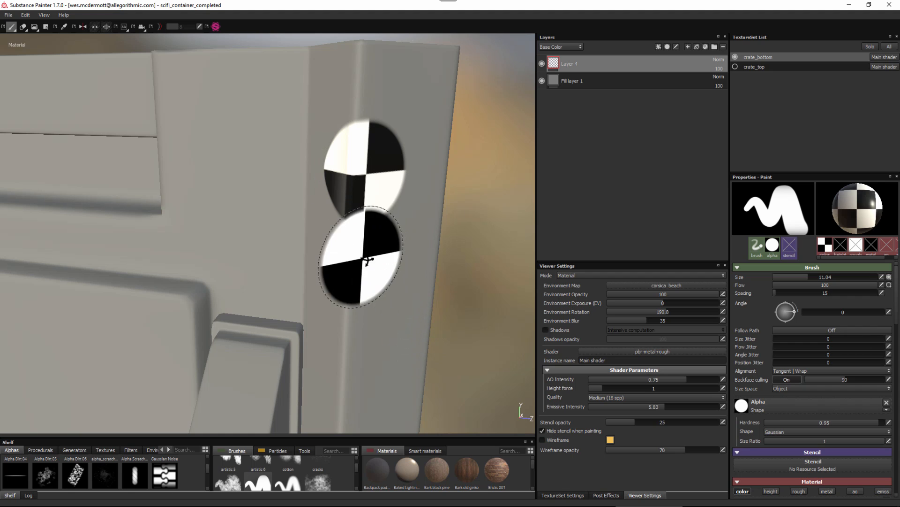
{"action": "left_click_drag", "start_coordinate": [367, 261], "coordinate": [422, 267], "text": "alt"}
{"action": "mouse_move", "coordinate": [450, 267]}
{"action": "right_mouse_down", "text": "alt"}
{"action": "mouse_move", "coordinate": [516, 302]}
{"action": "mouse_move", "coordinate": [525, 324]}
{"action": "right_mouse_up", "text": "alt"}
{"action": "middle_click_drag", "start_coordinate": [525, 324], "coordinate": [516, 364], "text": "alt"}
{"action": "left_click_drag", "start_coordinate": [422, 211], "coordinate": [417, 222], "text": "alt"}
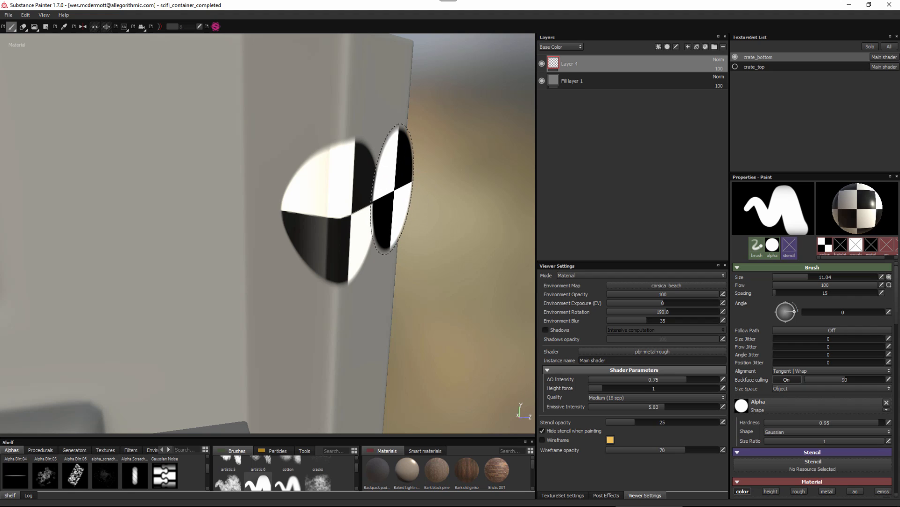
Set the brush's Alignment to Tangent | Planar and its Size to 9.51, and stamp the checker on the corner edge below the first stamp.
{"action": "right_click_drag", "start_coordinate": [379, 184], "coordinate": [359, 183], "text": "ctrl"}
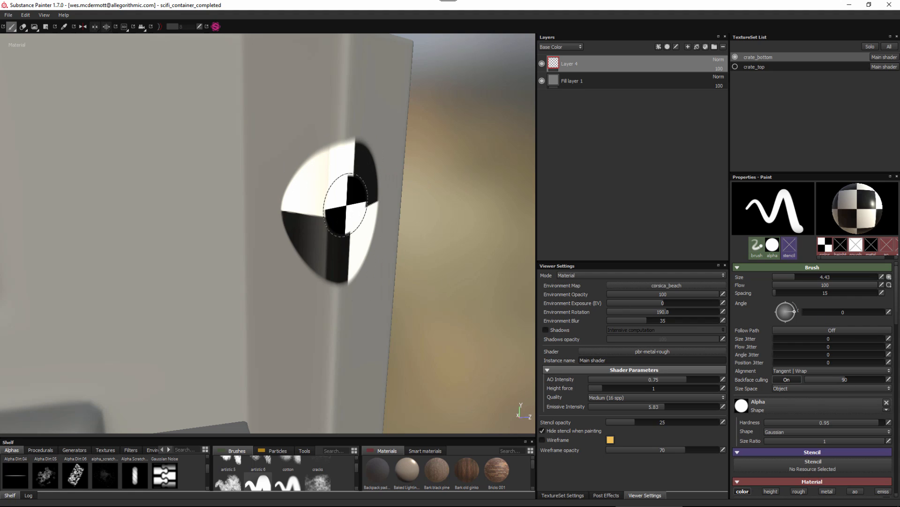
{"action": "left_click", "coordinate": [803, 370]}
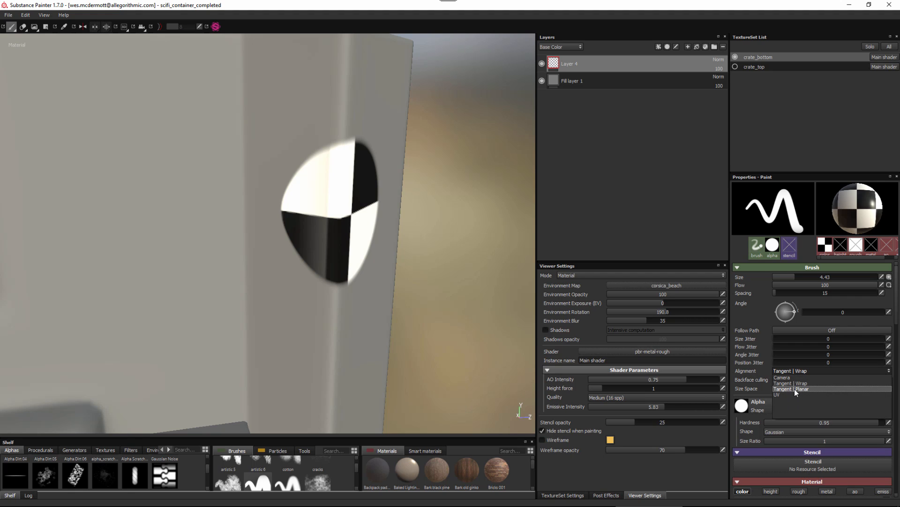
{"action": "left_click", "coordinate": [794, 390]}
{"action": "middle_click_drag", "start_coordinate": [391, 258], "coordinate": [355, 193], "text": "alt"}
{"action": "left_click_drag", "start_coordinate": [355, 193], "coordinate": [337, 194], "text": "alt"}
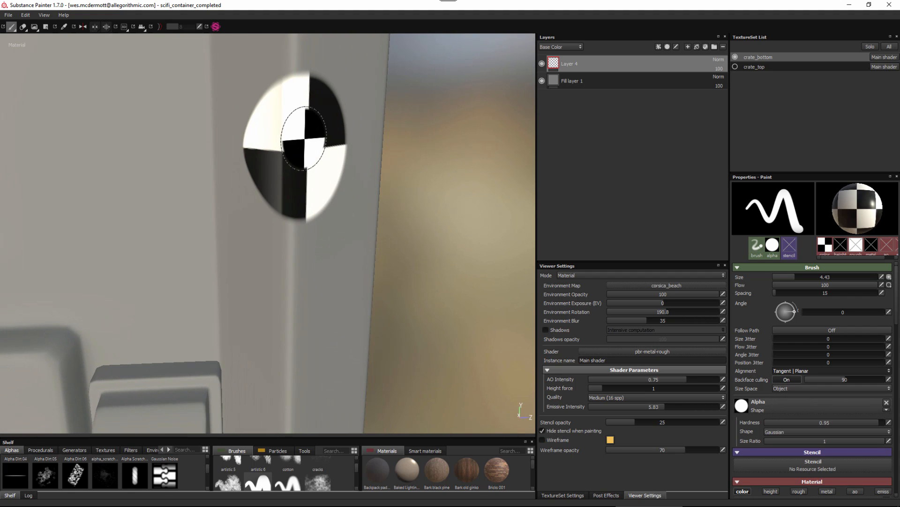
{"action": "mouse_move", "coordinate": [305, 146]}
{"action": "right_mouse_down", "text": "ctrl"}
{"action": "mouse_move", "coordinate": [330, 145]}
{"action": "mouse_move", "coordinate": [310, 147]}
{"action": "right_mouse_up", "text": "ctrl"}
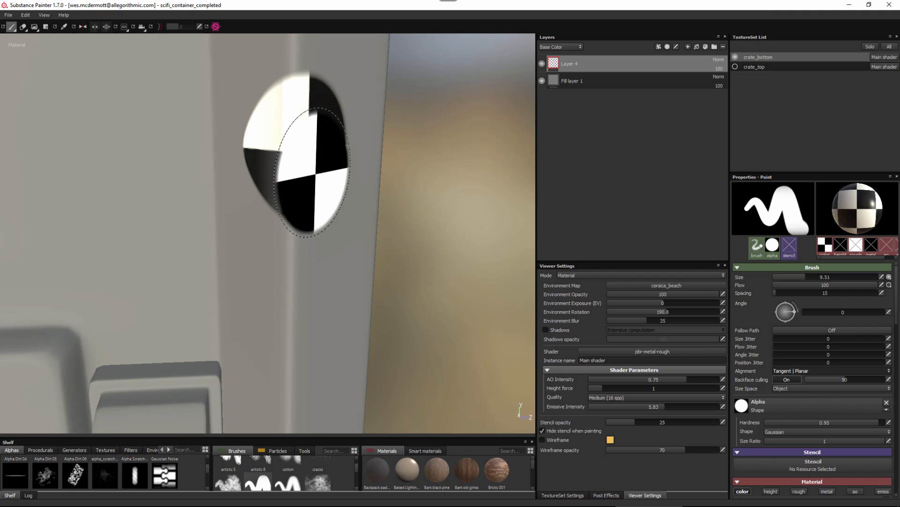
{"action": "middle_click_drag", "start_coordinate": [310, 269], "coordinate": [335, 209], "text": "alt"}
{"action": "left_click_drag", "start_coordinate": [336, 209], "coordinate": [322, 235], "text": "alt"}
{"action": "mouse_move", "coordinate": [322, 235]}
{"action": "middle_mouse_down", "text": "alt"}
{"action": "mouse_move", "coordinate": [312, 248]}
{"action": "mouse_move", "coordinate": [325, 255]}
{"action": "middle_mouse_up", "text": "alt"}
{"action": "left_click_drag", "start_coordinate": [326, 256], "coordinate": [317, 266], "text": "alt"}
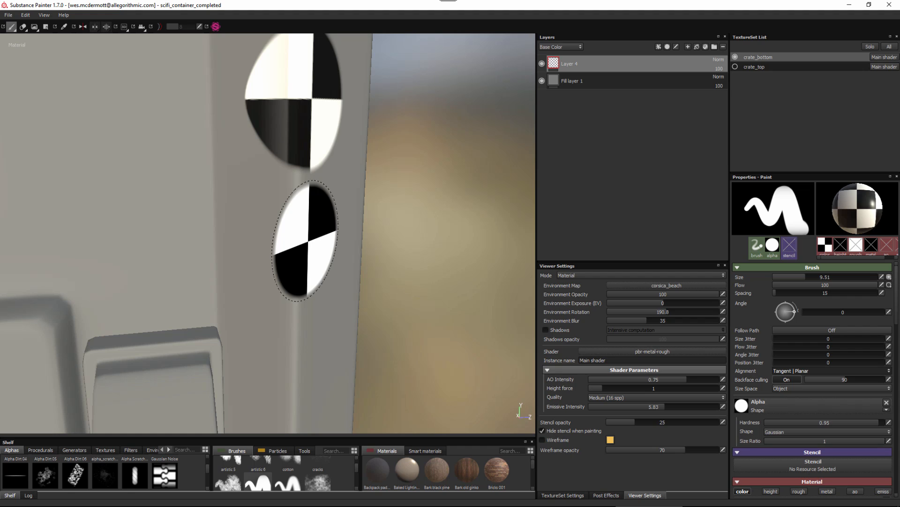
{"action": "left_click", "coordinate": [308, 242]}
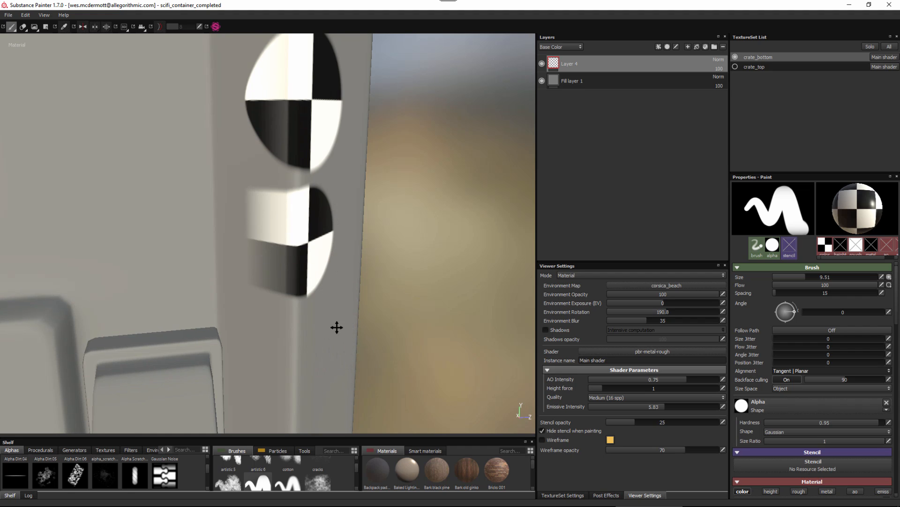
Set the Backface culling angle to 64.89 and stamp the checker on the corner edge below the planar stamp.
{"action": "mouse_move", "coordinate": [337, 327]}
{"action": "right_mouse_down", "text": "alt"}
{"action": "mouse_move", "coordinate": [383, 364]}
{"action": "mouse_move", "coordinate": [354, 346]}
{"action": "right_mouse_up", "text": "alt"}
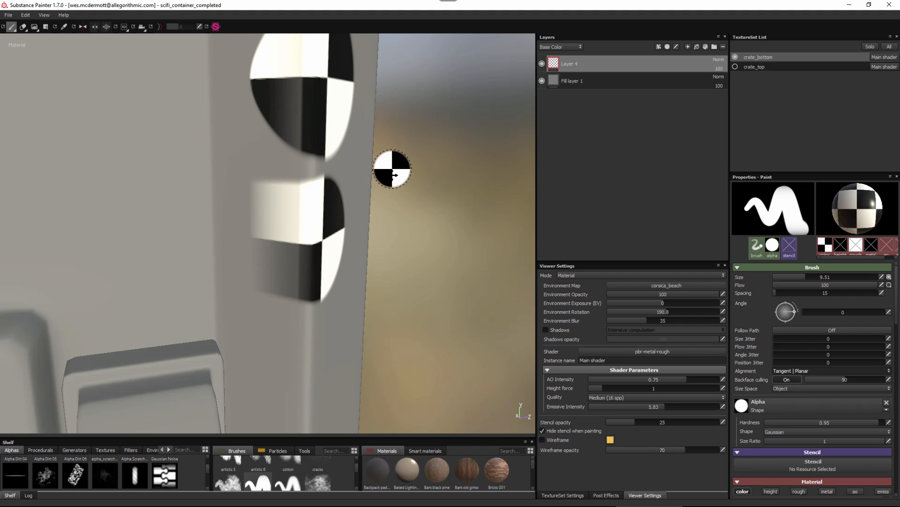
{"action": "left_click_drag", "start_coordinate": [393, 169], "coordinate": [382, 232], "text": "alt"}
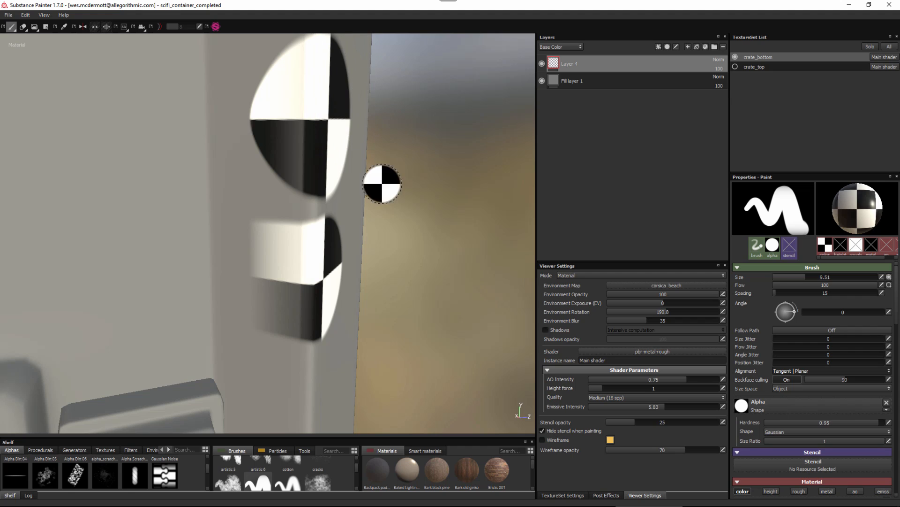
{"action": "middle_click_drag", "start_coordinate": [364, 373], "coordinate": [362, 275], "text": "alt"}
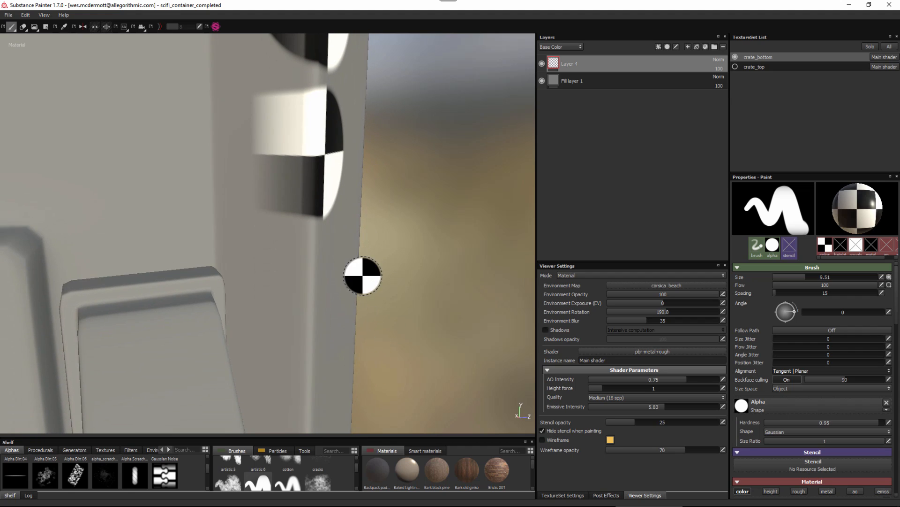
{"action": "left_click_drag", "start_coordinate": [362, 276], "coordinate": [355, 270], "text": "alt"}
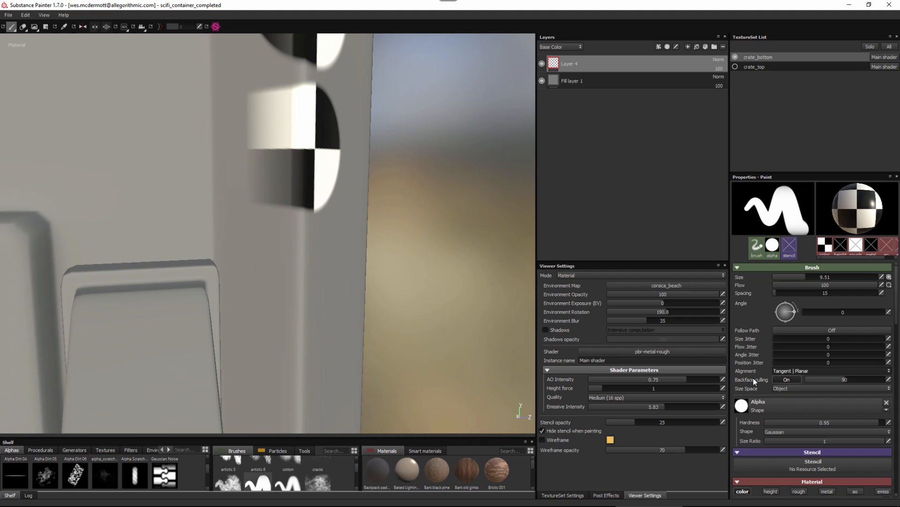
{"action": "left_click_drag", "start_coordinate": [830, 381], "coordinate": [823, 380]}
{"action": "left_click_drag", "start_coordinate": [367, 298], "coordinate": [317, 256], "text": "alt"}
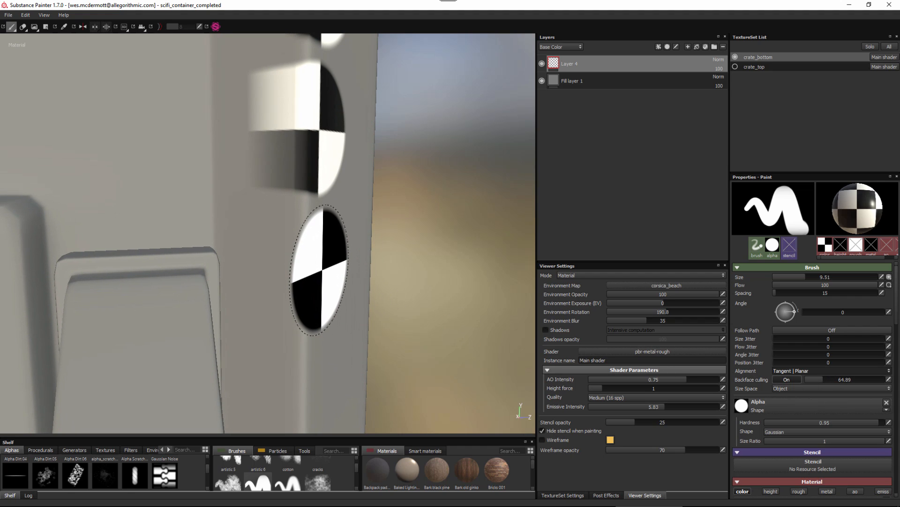
{"action": "left_click", "coordinate": [320, 272]}
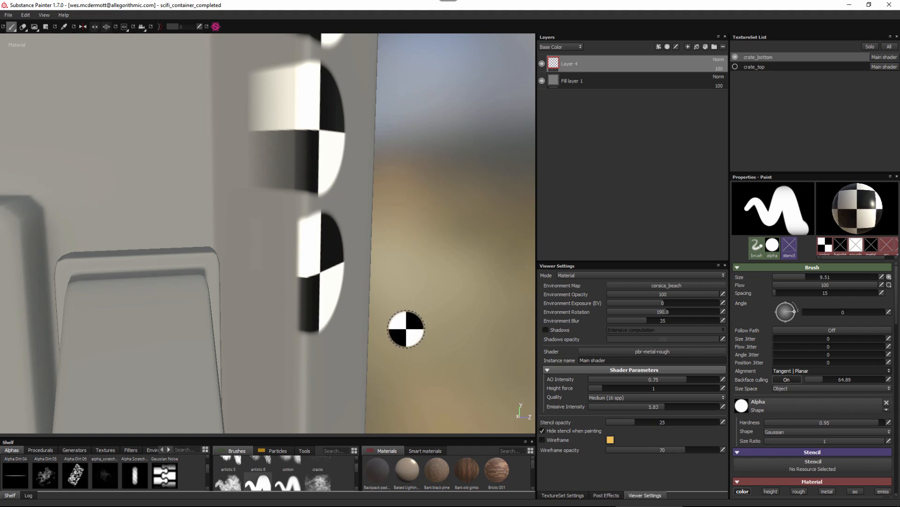
{"action": "left_click_drag", "start_coordinate": [413, 359], "coordinate": [386, 360], "text": "alt"}
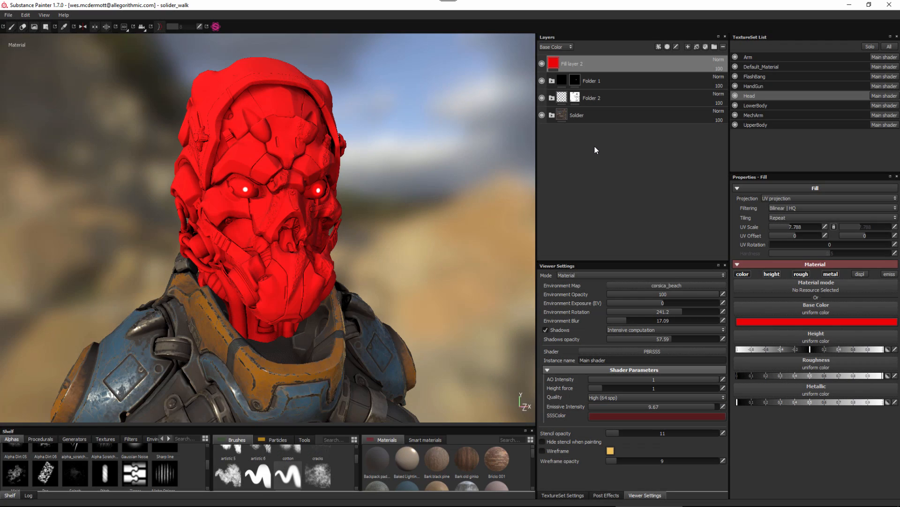
In the solider_walk project, add a black mask to the Head's red fill layer.
{"action": "right_click", "coordinate": [597, 61]}
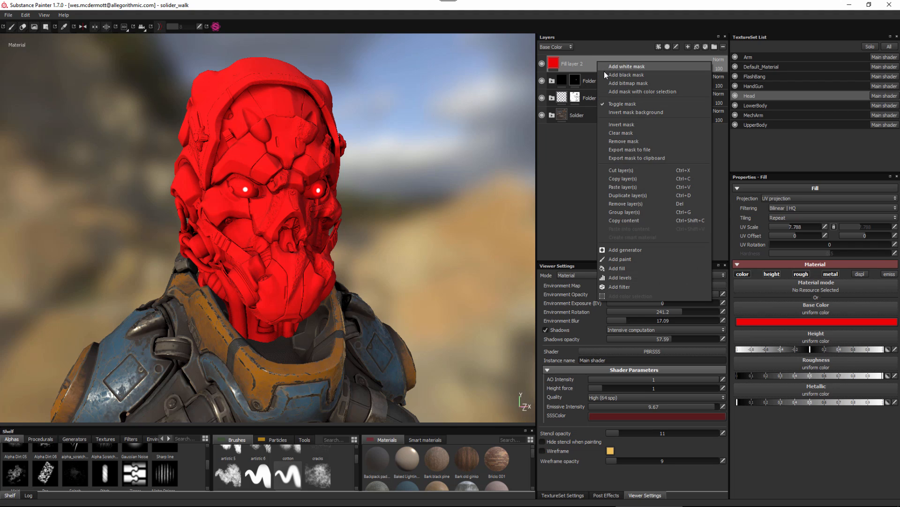
{"action": "left_click", "coordinate": [604, 71]}
{"action": "mouse_move", "coordinate": [567, 62]}
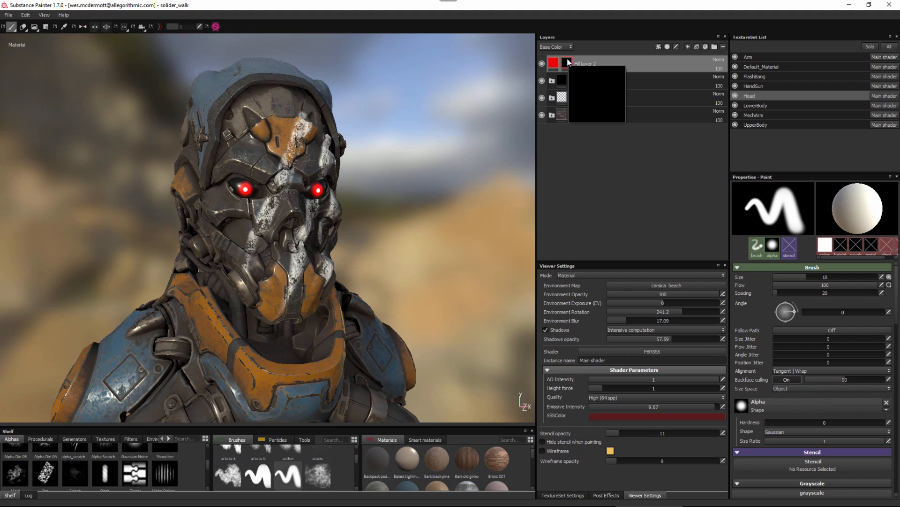
Add a generator to the red fill layer's mask and assign MG 3D Distance to it.
{"action": "left_click", "coordinate": [658, 47]}
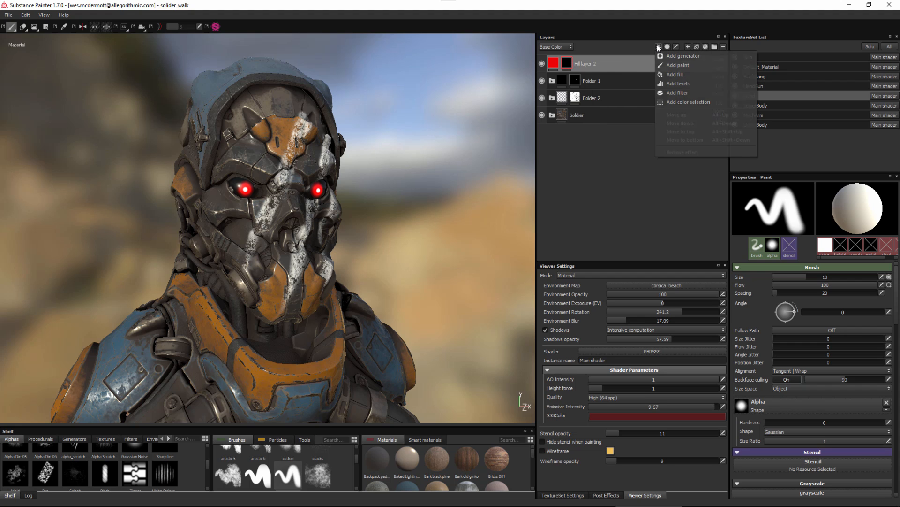
{"action": "left_click", "coordinate": [668, 55]}
{"action": "left_click", "coordinate": [775, 197]}
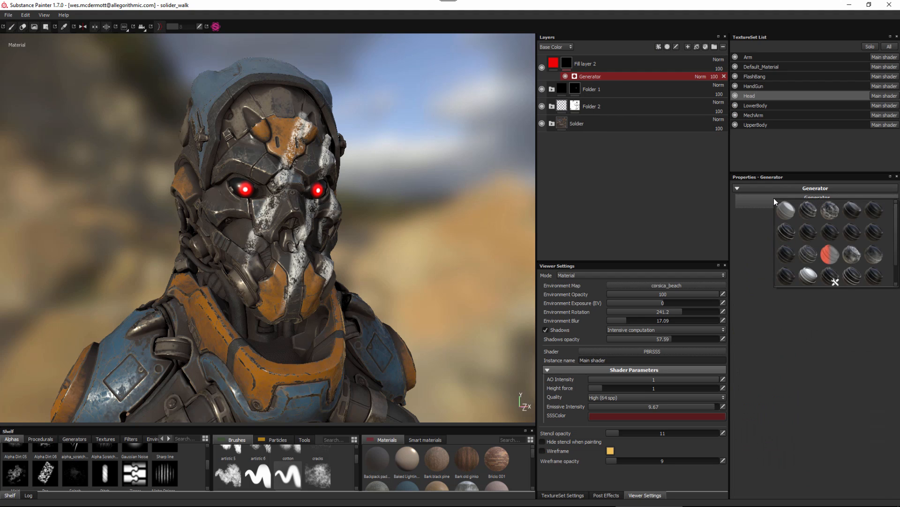
{"action": "mouse_move", "coordinate": [783, 210]}
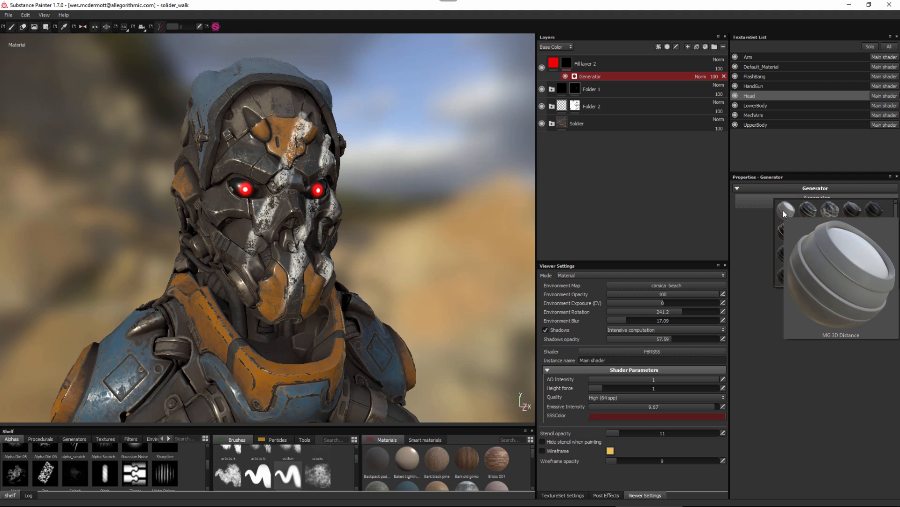
{"action": "left_click", "coordinate": [783, 210]}
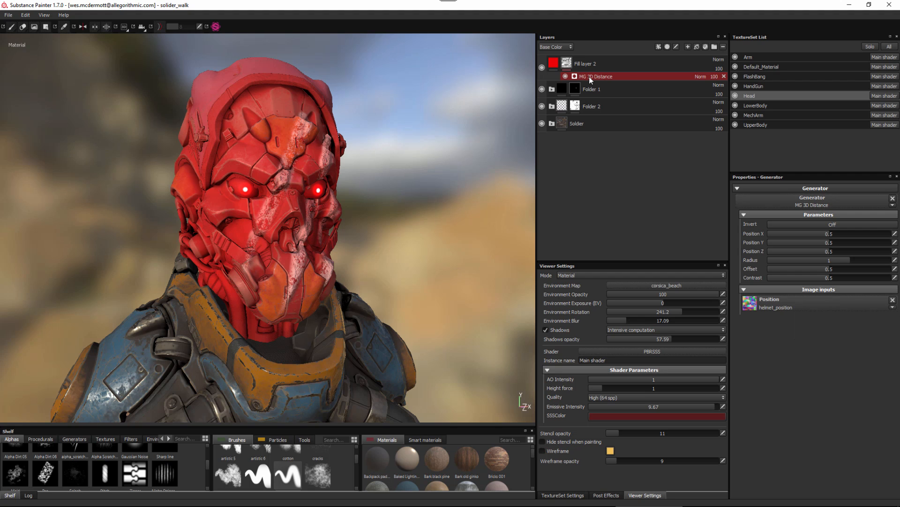
{"action": "mouse_move", "coordinate": [572, 65]}
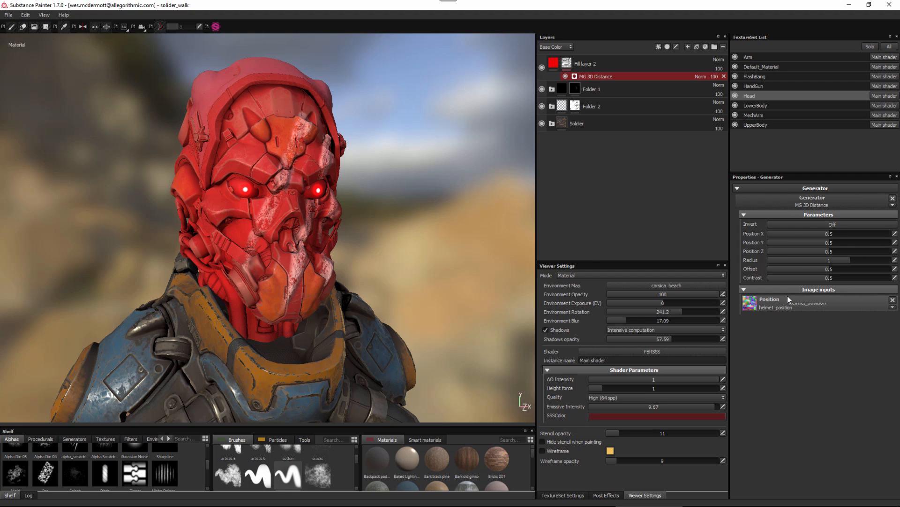
Set the MG 3D Distance generator's Radius to 0.77, Contrast to 0.67, Position X to 0.46 and Position Y to 1.
{"action": "mouse_move", "coordinate": [833, 261]}
{"action": "left_mouse_down"}
{"action": "mouse_move", "coordinate": [813, 261]}
{"action": "mouse_move", "coordinate": [830, 266]}
{"action": "mouse_move", "coordinate": [820, 264]}
{"action": "left_mouse_up"}
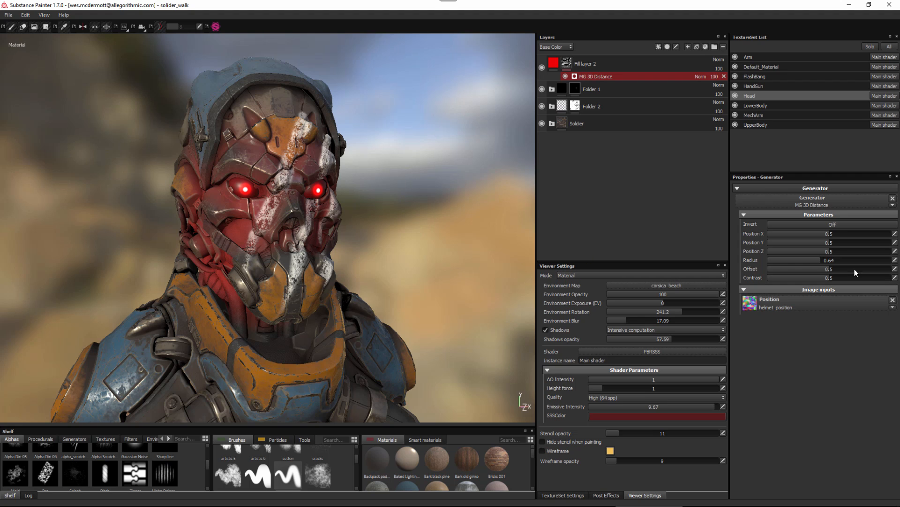
{"action": "left_click_drag", "start_coordinate": [846, 282], "coordinate": [831, 258]}
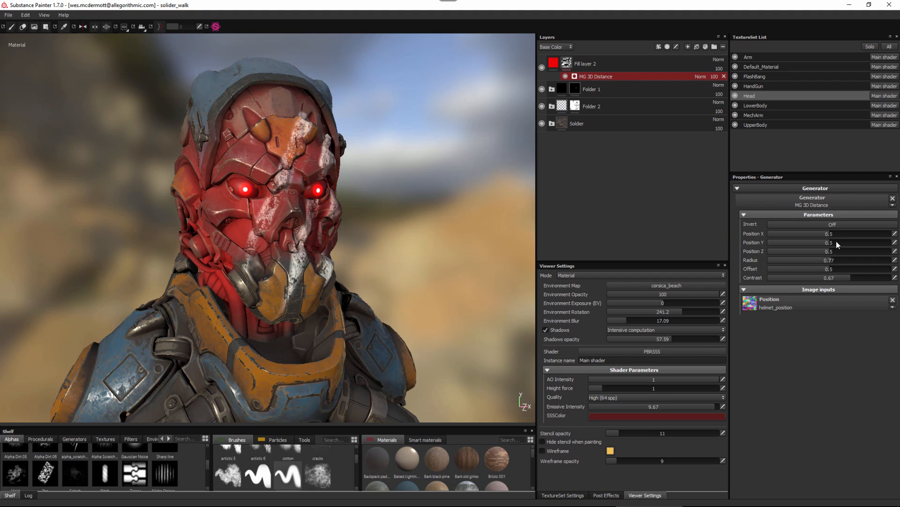
{"action": "left_click_drag", "start_coordinate": [824, 234], "coordinate": [786, 239]}
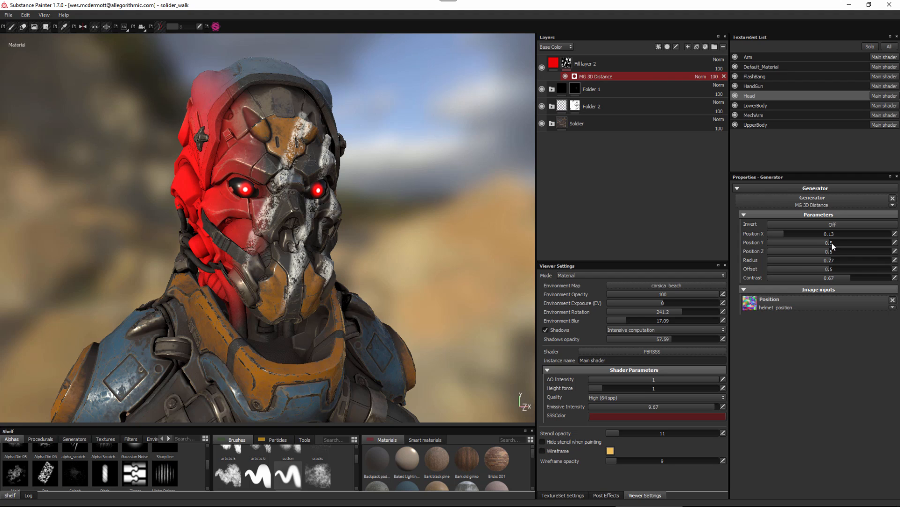
{"action": "left_click_drag", "start_coordinate": [839, 245], "coordinate": [897, 253]}
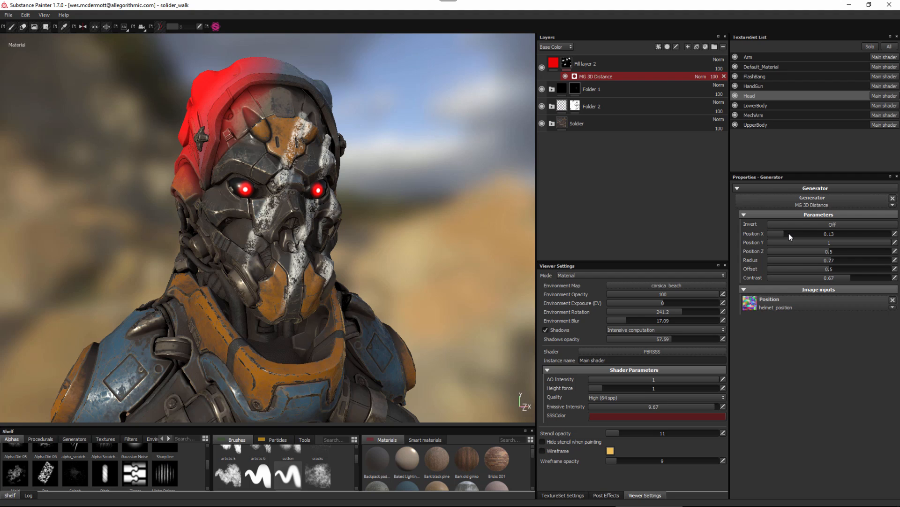
{"action": "left_click_drag", "start_coordinate": [792, 234], "coordinate": [822, 240]}
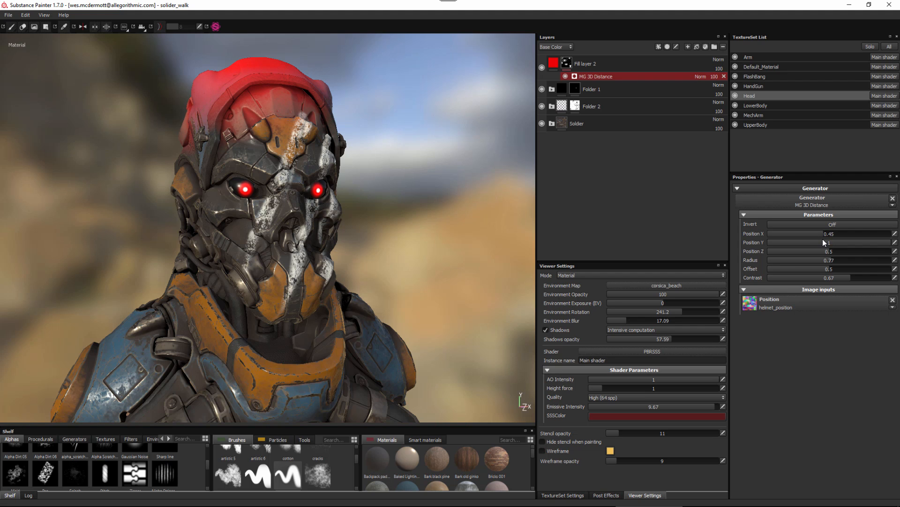
Widen the red distance gradient on the hood to a Radius of 1.02 and sharpen it to a Contrast of 0.88.
{"action": "left_click_drag", "start_coordinate": [298, 109], "coordinate": [320, 171], "text": "alt"}
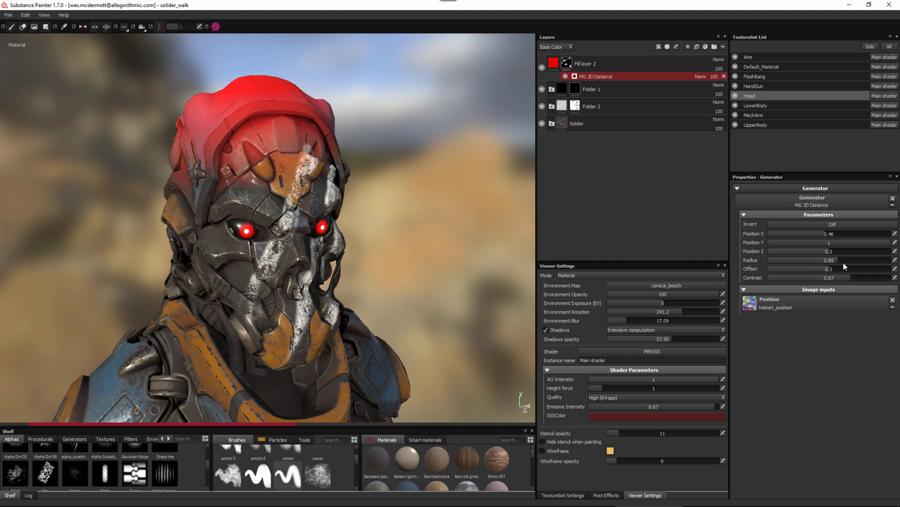
{"action": "left_click_drag", "start_coordinate": [844, 262], "coordinate": [852, 266]}
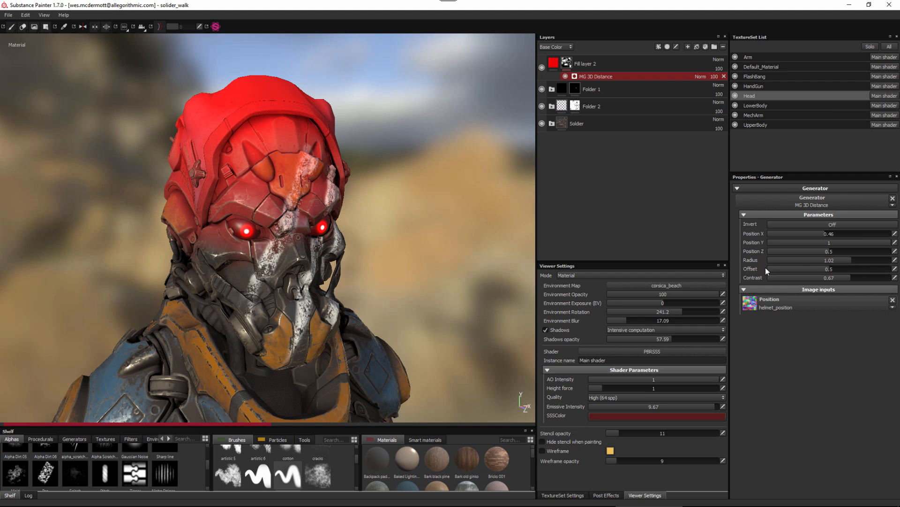
{"action": "left_click_drag", "start_coordinate": [300, 241], "coordinate": [342, 260], "text": "alt"}
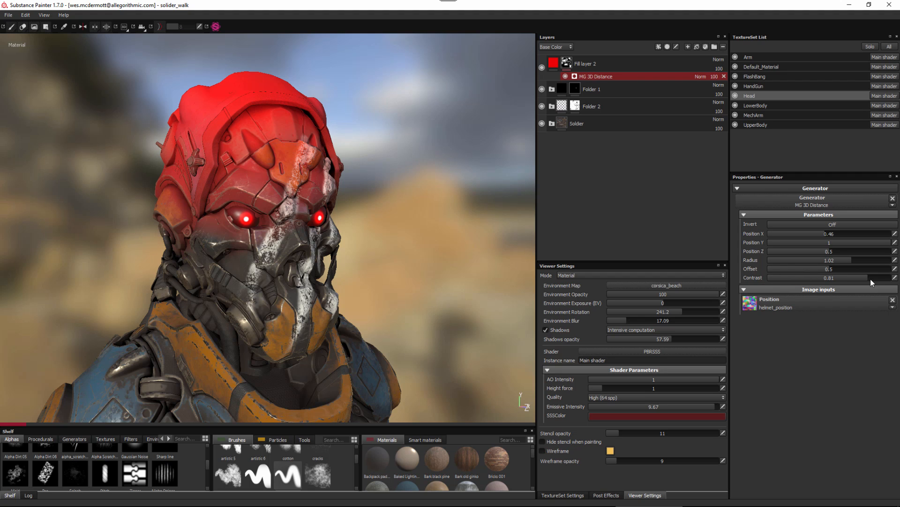
{"action": "left_click_drag", "start_coordinate": [870, 279], "coordinate": [877, 284]}
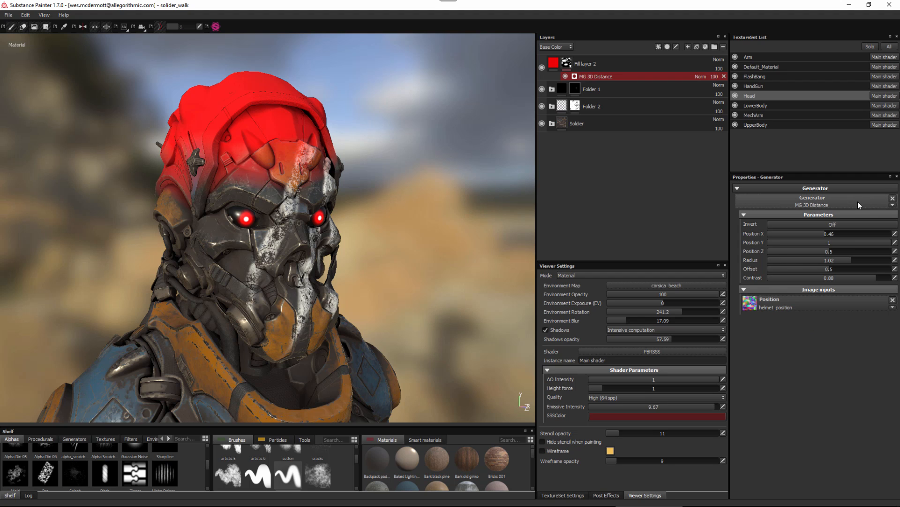
Replace the mask's generator with MG Light and set its Horizontal Angle to 71.
{"action": "left_click", "coordinate": [818, 199]}
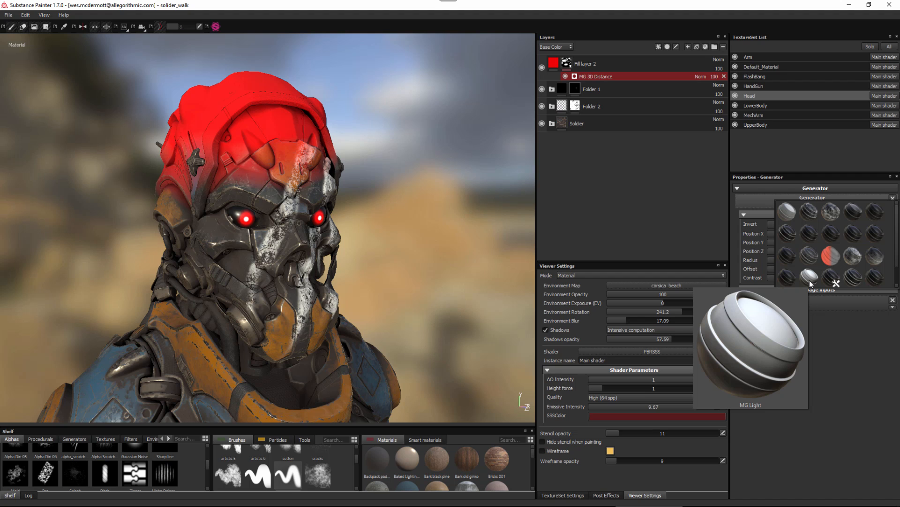
{"action": "left_click", "coordinate": [810, 279]}
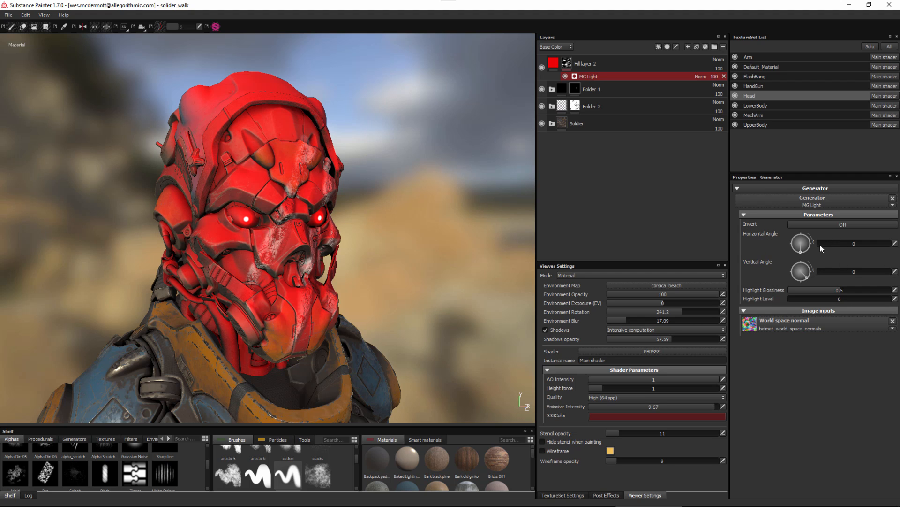
{"action": "left_click_drag", "start_coordinate": [821, 247], "coordinate": [832, 246]}
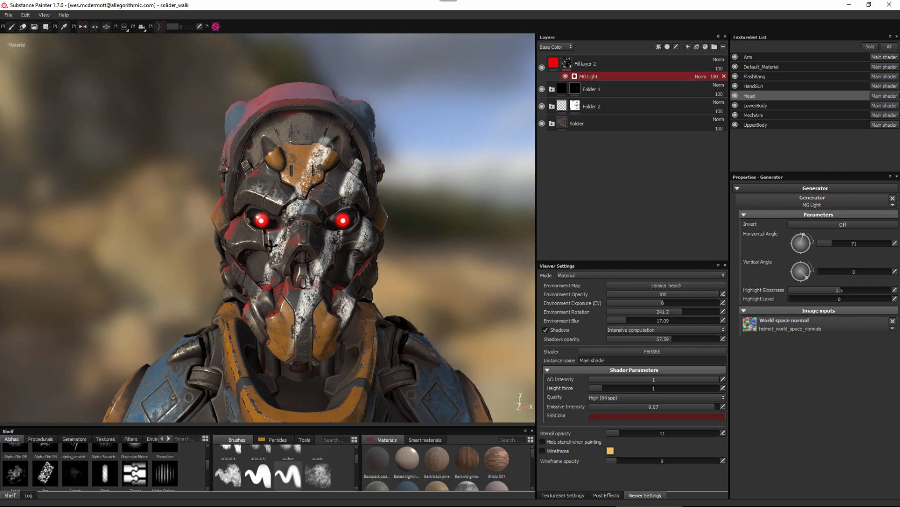
Level the MG Light generator's direction on the head by setting its Vertical Angle to 0.
{"action": "mouse_move", "coordinate": [281, 243]}
{"action": "left_mouse_down", "text": "alt"}
{"action": "mouse_move", "coordinate": [329, 251]}
{"action": "mouse_move", "coordinate": [282, 249]}
{"action": "left_mouse_up", "text": "alt"}
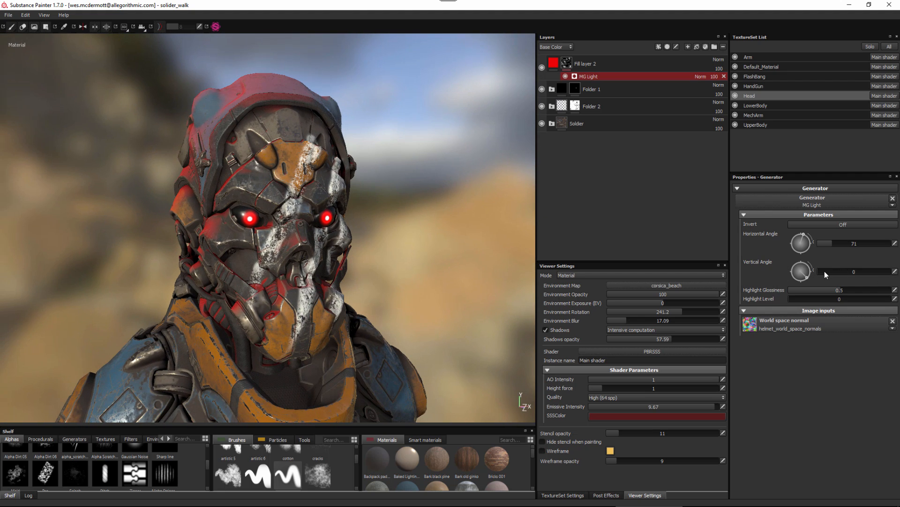
{"action": "left_click_drag", "start_coordinate": [825, 271], "coordinate": [810, 276]}
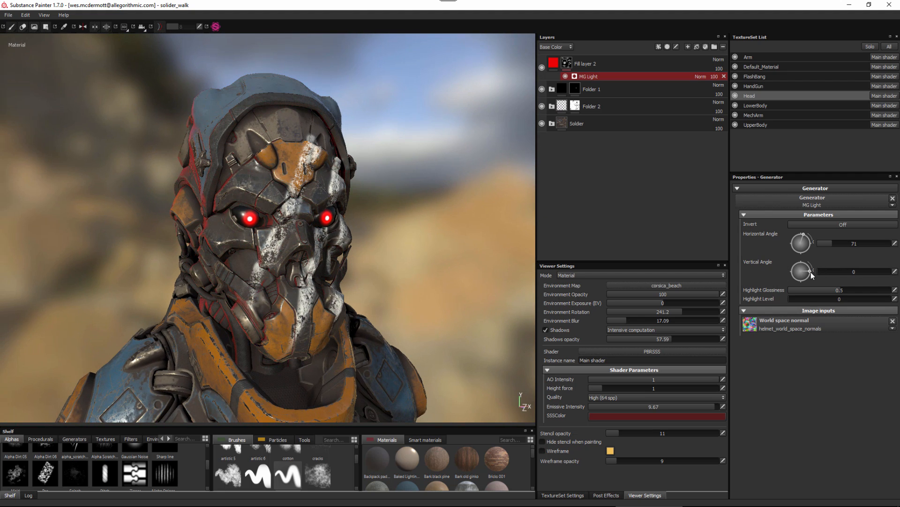
{"action": "mouse_move", "coordinate": [303, 218]}
{"action": "left_mouse_down", "text": "alt"}
{"action": "mouse_move", "coordinate": [369, 219]}
{"action": "mouse_move", "coordinate": [300, 211]}
{"action": "left_mouse_up", "text": "alt"}
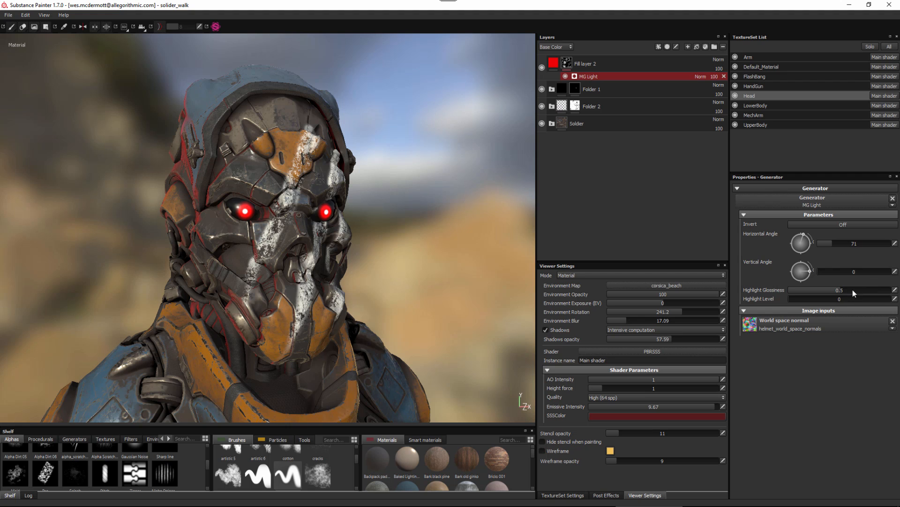
Try Highlight Glossiness values of 0.78, 0.67 and 0.22 on the MG Light mask and compare the spread around the head.
{"action": "left_click_drag", "start_coordinate": [853, 293], "coordinate": [868, 294]}
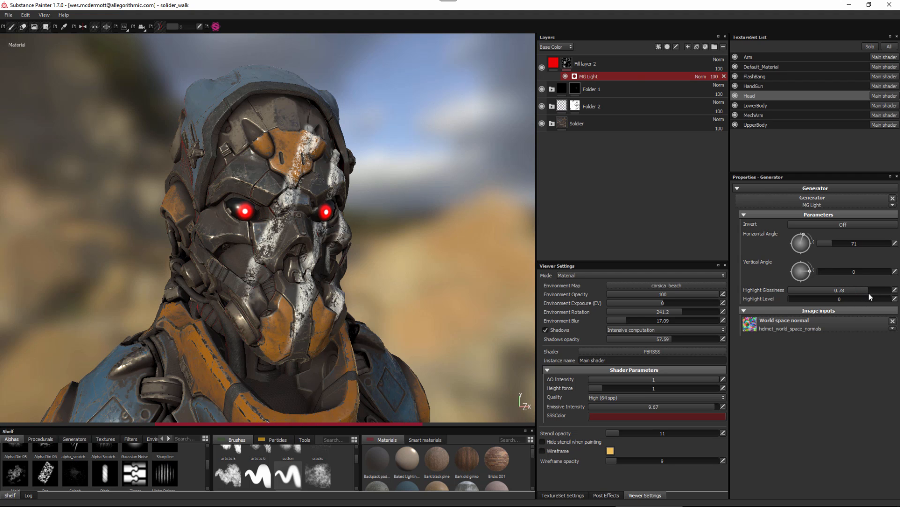
{"action": "left_click_drag", "start_coordinate": [858, 293], "coordinate": [857, 293]}
{"action": "left_click_drag", "start_coordinate": [193, 199], "coordinate": [231, 204], "text": "alt"}
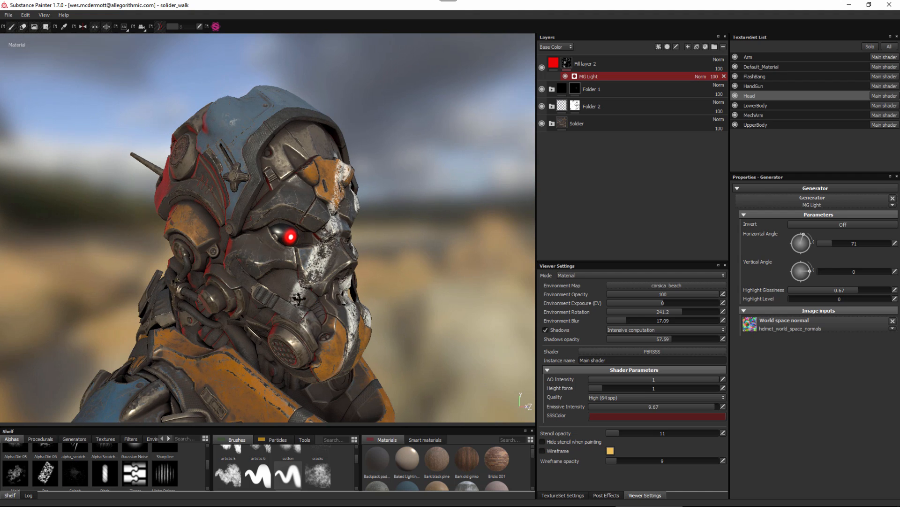
{"action": "left_click_drag", "start_coordinate": [297, 300], "coordinate": [294, 299], "text": "alt"}
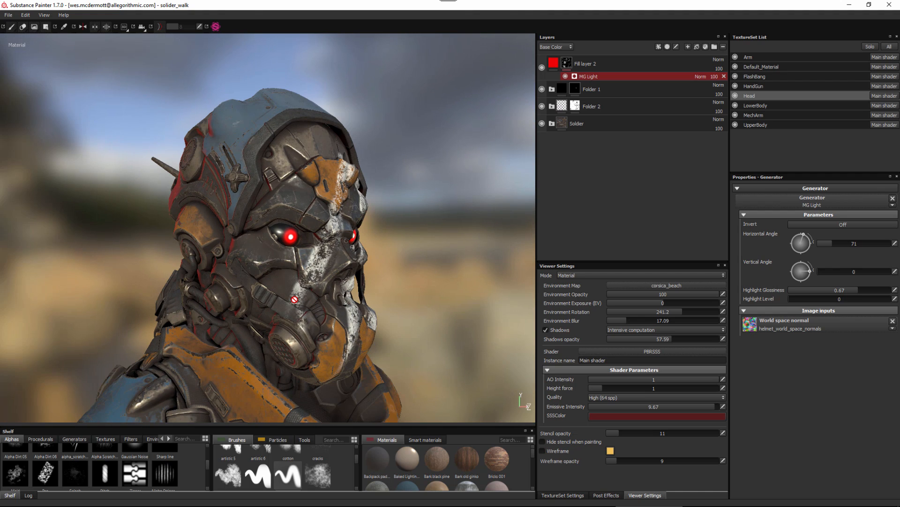
{"action": "left_click_drag", "start_coordinate": [852, 289], "coordinate": [826, 291]}
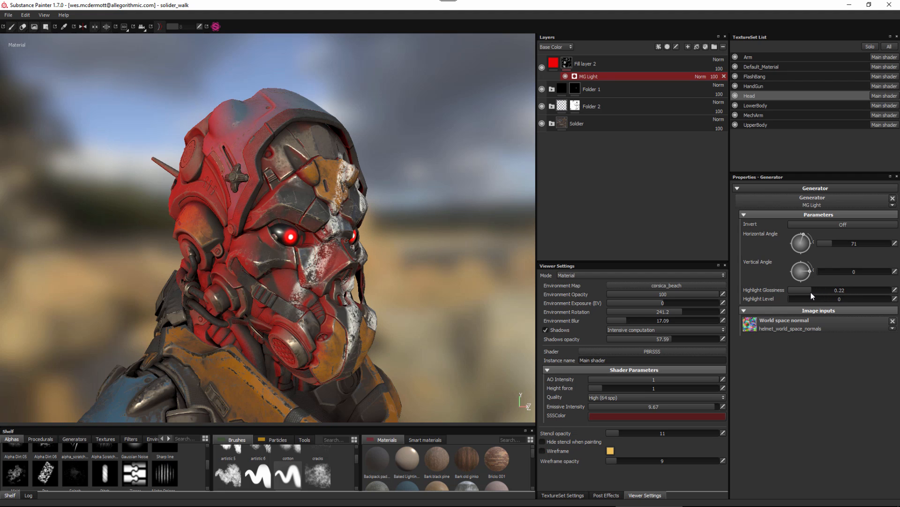
{"action": "left_click_drag", "start_coordinate": [522, 297], "coordinate": [491, 293], "text": "alt"}
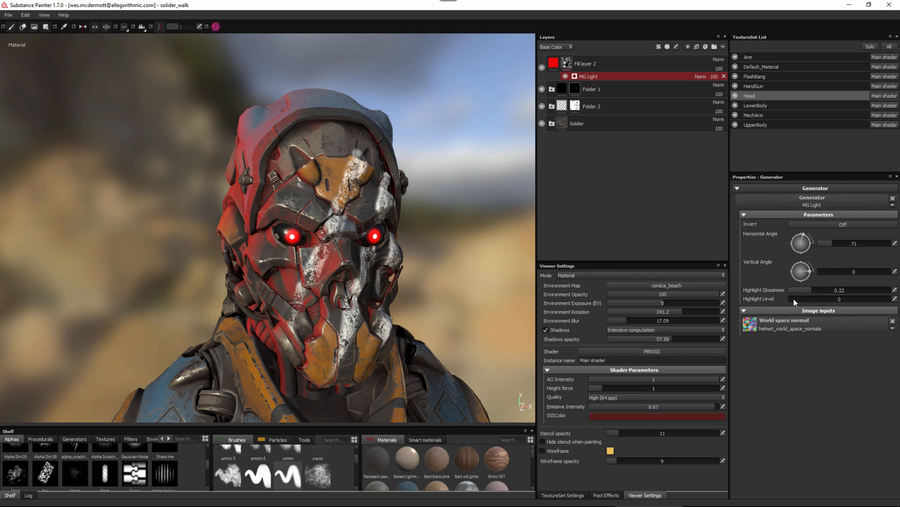
{"action": "mouse_move", "coordinate": [291, 211]}
{"action": "left_mouse_down", "text": "alt"}
{"action": "mouse_move", "coordinate": [328, 216]}
{"action": "mouse_move", "coordinate": [298, 215]}
{"action": "left_mouse_up", "text": "alt"}
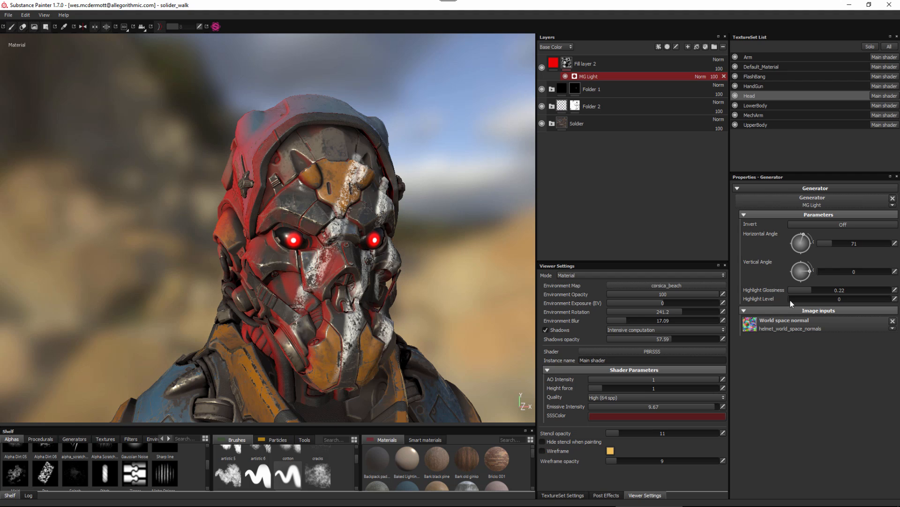
Set the MG Light generator's Highlight Level to 0.54 and its Highlight Glossiness to 0.48.
{"action": "left_click_drag", "start_coordinate": [791, 302], "coordinate": [844, 310]}
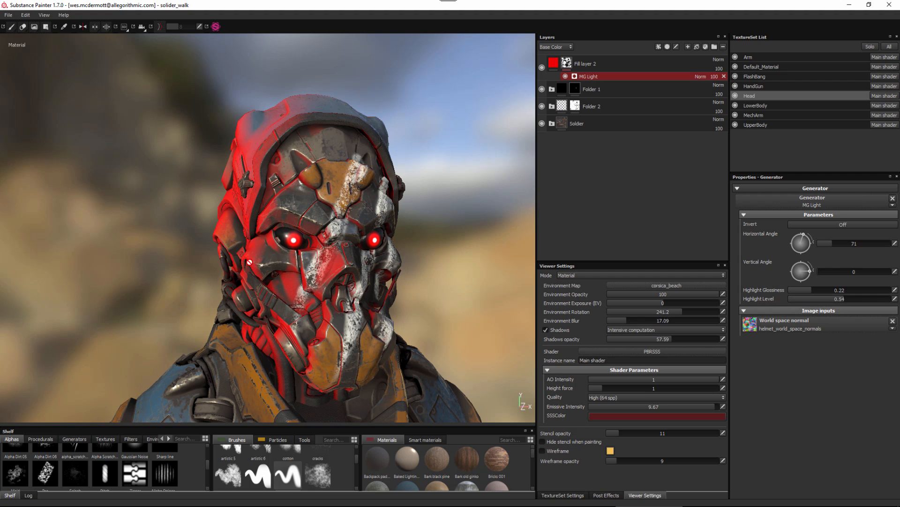
{"action": "left_click_drag", "start_coordinate": [814, 293], "coordinate": [839, 294]}
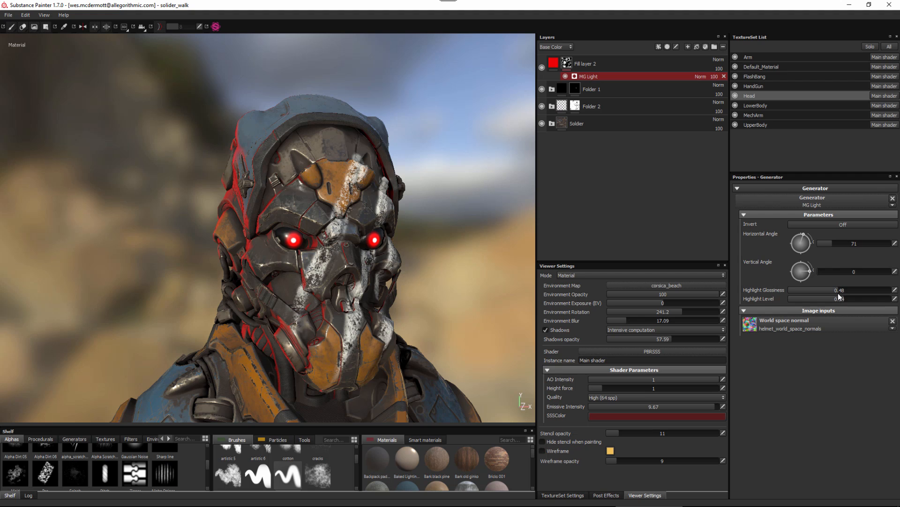
{"action": "left_click_drag", "start_coordinate": [324, 244], "coordinate": [296, 258], "text": "alt"}
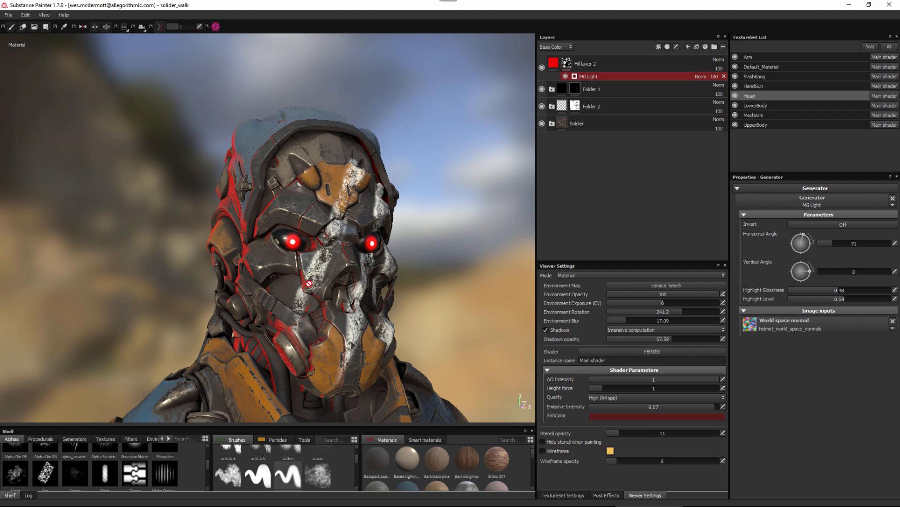
{"action": "left_click_drag", "start_coordinate": [296, 331], "coordinate": [279, 340], "text": "alt"}
Set the MG Light generator's Horizontal Angle to 69 and inspect the red highlights on the head.
{"action": "left_click_drag", "start_coordinate": [833, 244], "coordinate": [832, 241]}
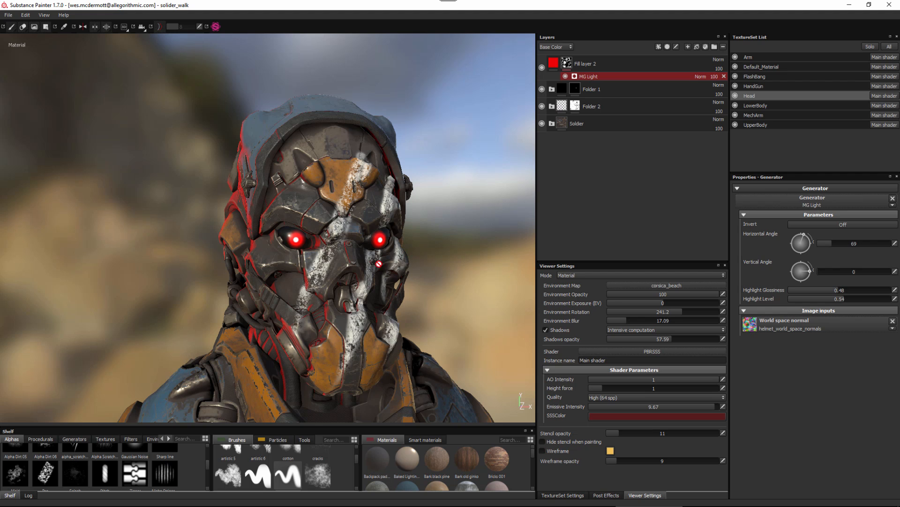
{"action": "middle_click_drag", "start_coordinate": [378, 264], "coordinate": [353, 256], "text": "alt"}
{"action": "left_click_drag", "start_coordinate": [353, 258], "coordinate": [356, 277], "text": "alt"}
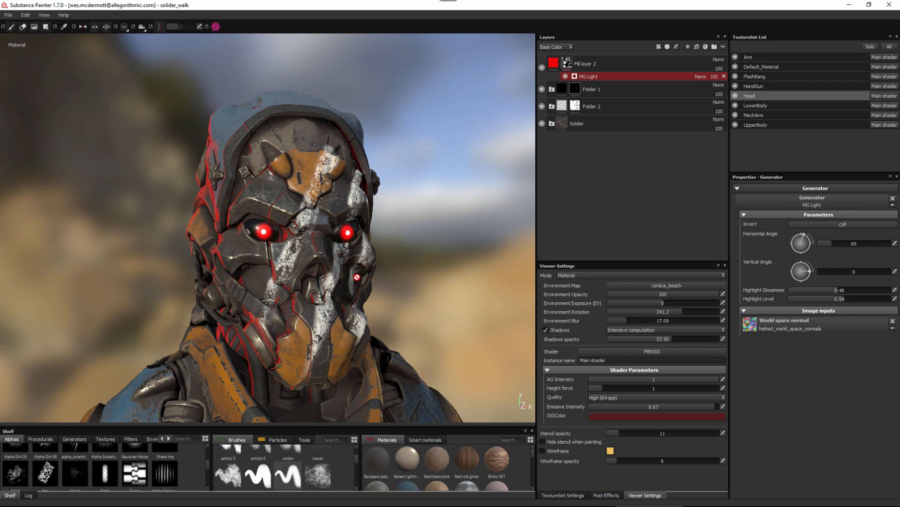
{"action": "left_click_drag", "start_coordinate": [337, 253], "coordinate": [250, 136], "text": "alt"}
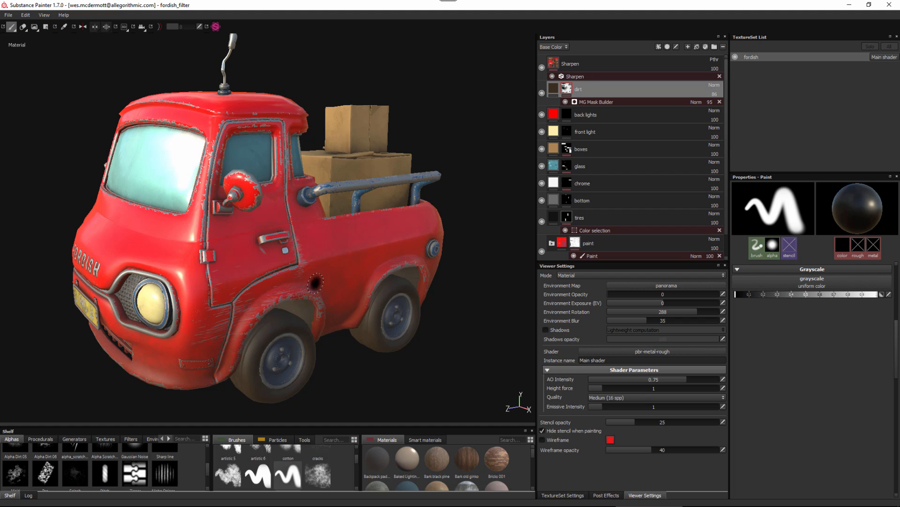
Rotate the truck's environment lighting to 68.4 and show only the Base Color channel in the viewer.
{"action": "right_click_drag", "start_coordinate": [336, 286], "coordinate": [380, 289], "text": "shift"}
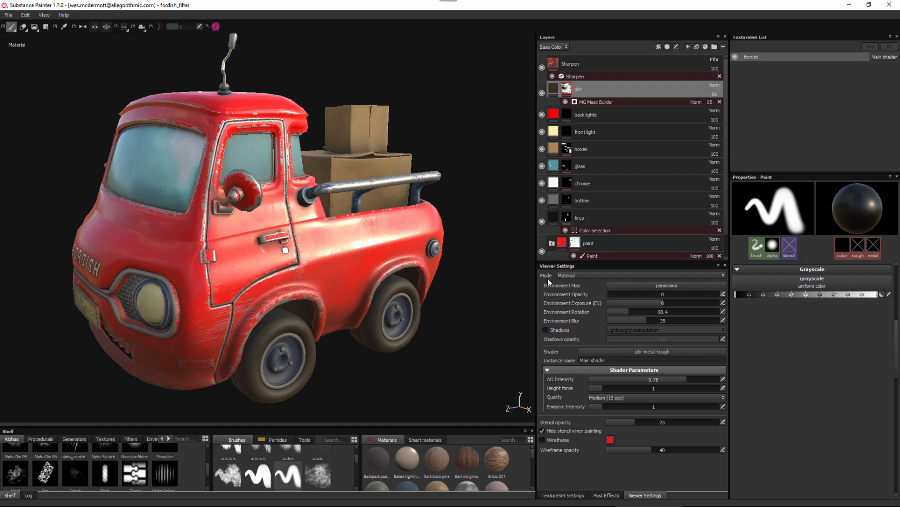
{"action": "left_click", "coordinate": [578, 275]}
{"action": "left_click", "coordinate": [574, 281]}
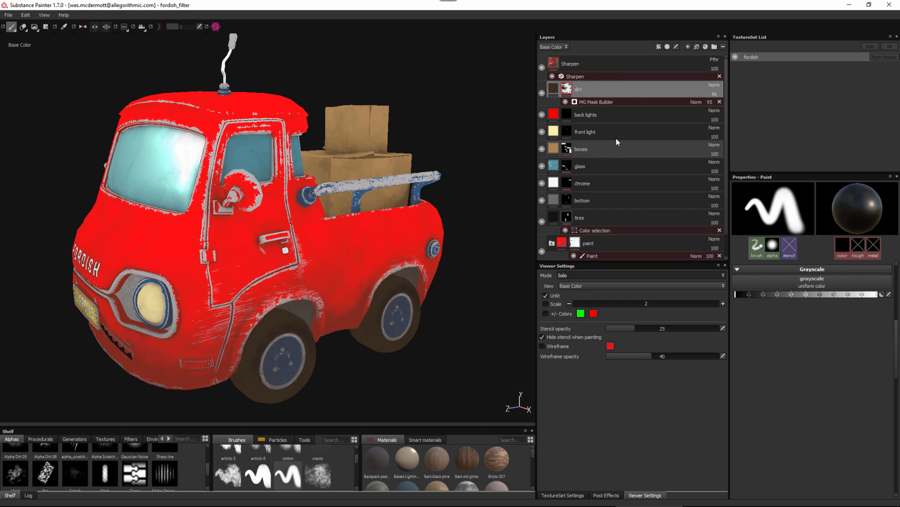
Add a paint layer named BAKED LIGHT above the dirt layer and set its Base Color blending mode to Passthrough.
{"action": "left_click", "coordinate": [688, 46]}
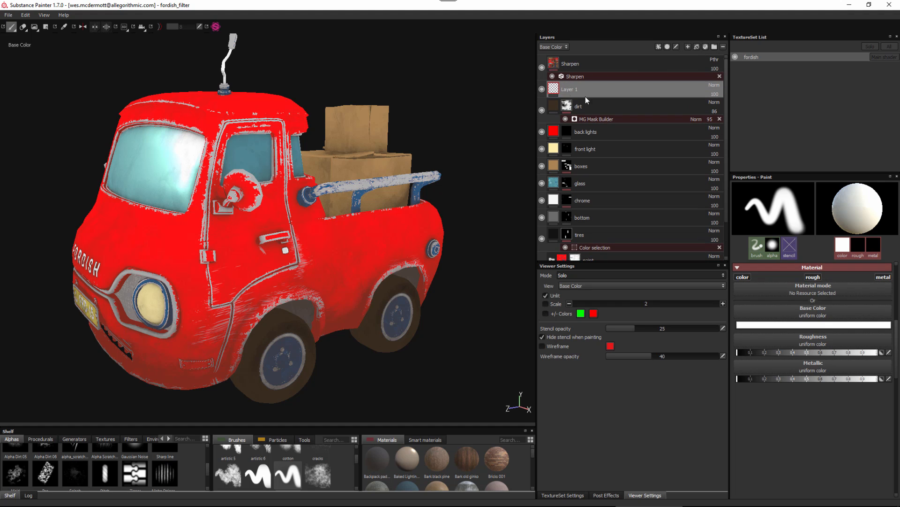
{"action": "double_click", "coordinate": [571, 91]}
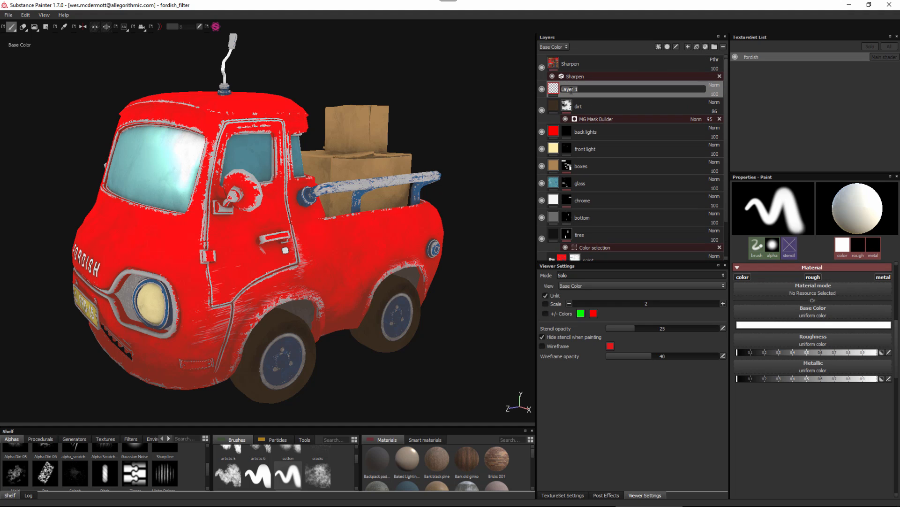
{"action": "type", "text": "BAKED LIGHT"}
{"action": "key", "text": "Return"}
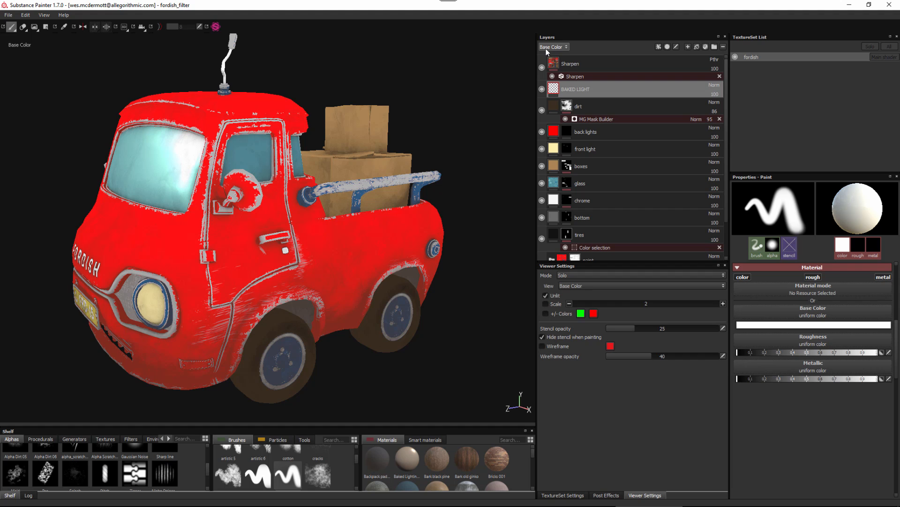
{"action": "left_click", "coordinate": [714, 86]}
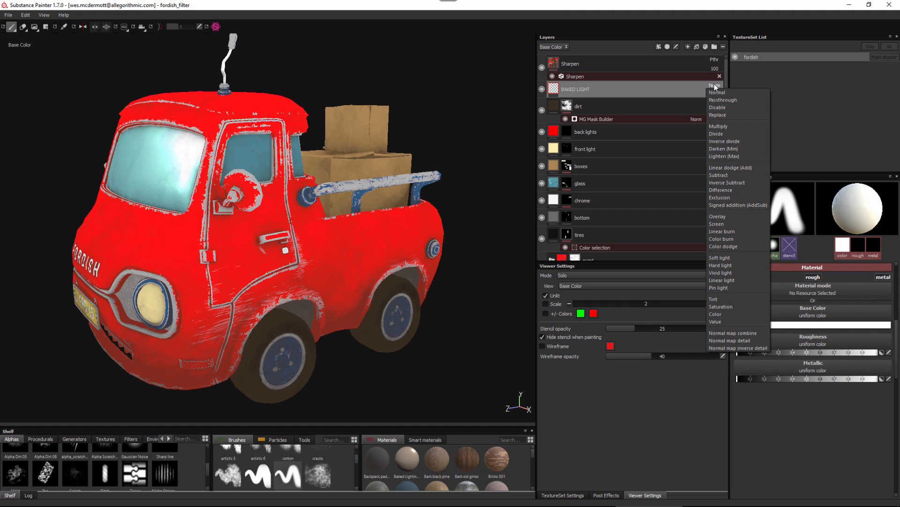
{"action": "left_click", "coordinate": [730, 101]}
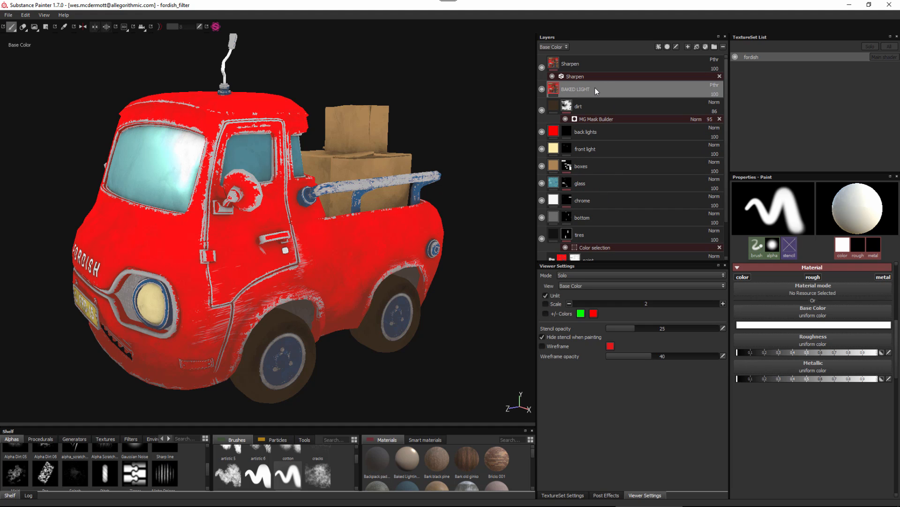
Add a filter to the BAKED LIGHT layer and assign Baked Lighting to it.
{"action": "left_click", "coordinate": [659, 47]}
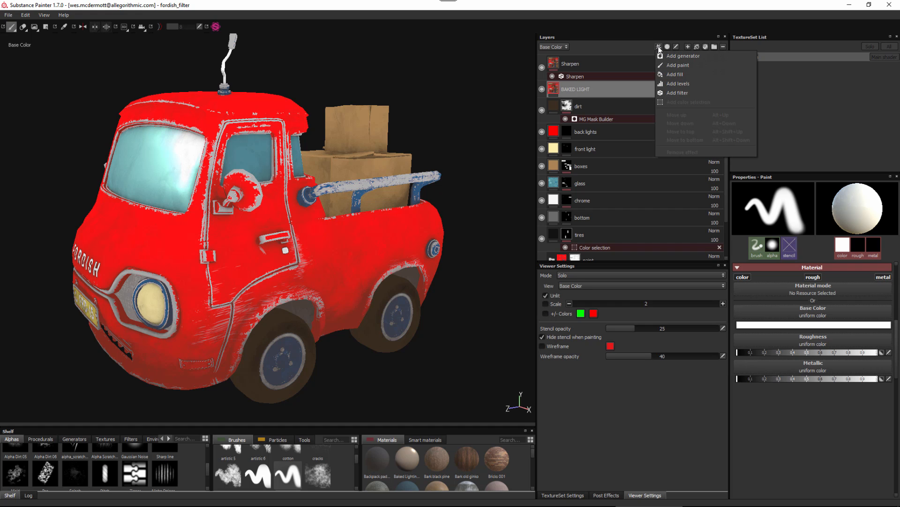
{"action": "left_click", "coordinate": [671, 93]}
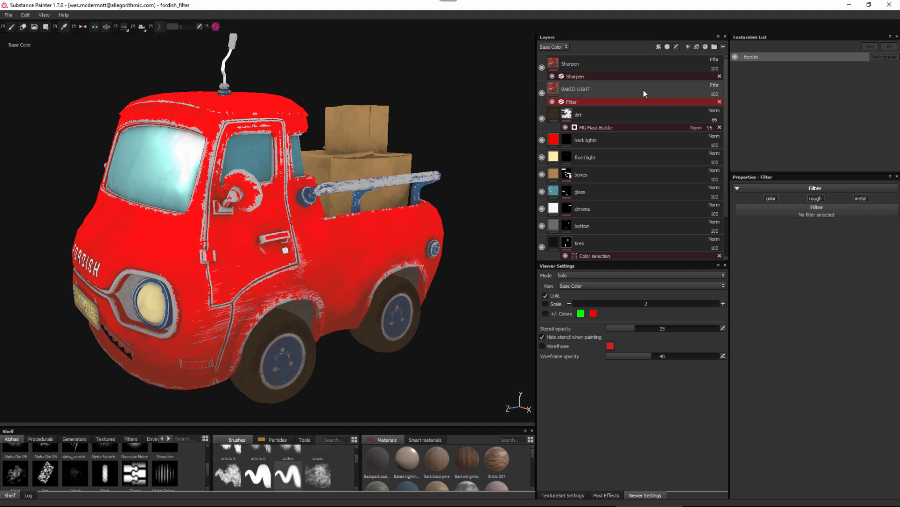
{"action": "left_click", "coordinate": [778, 214]}
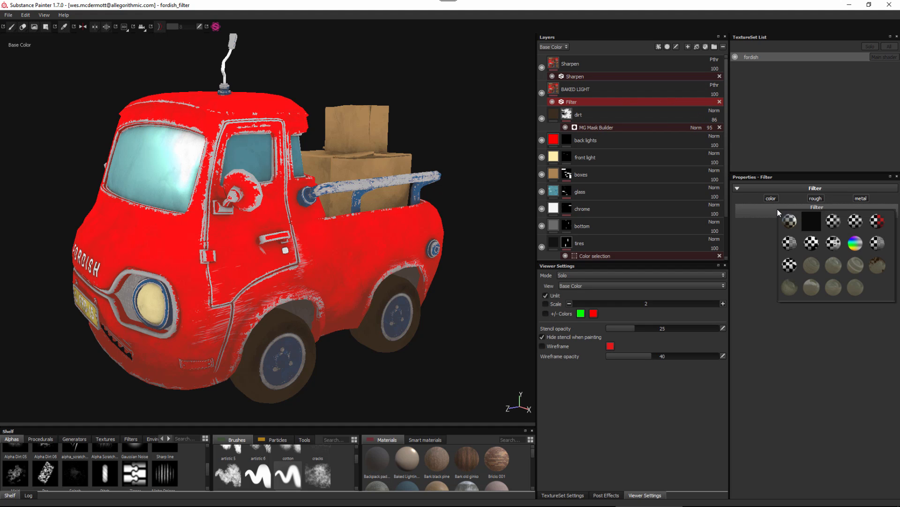
{"action": "mouse_move", "coordinate": [792, 221]}
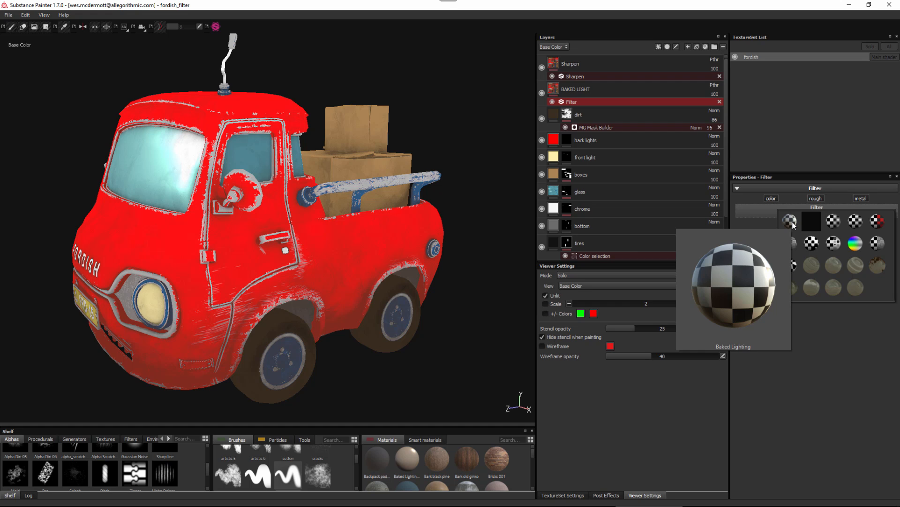
{"action": "left_click", "coordinate": [792, 221]}
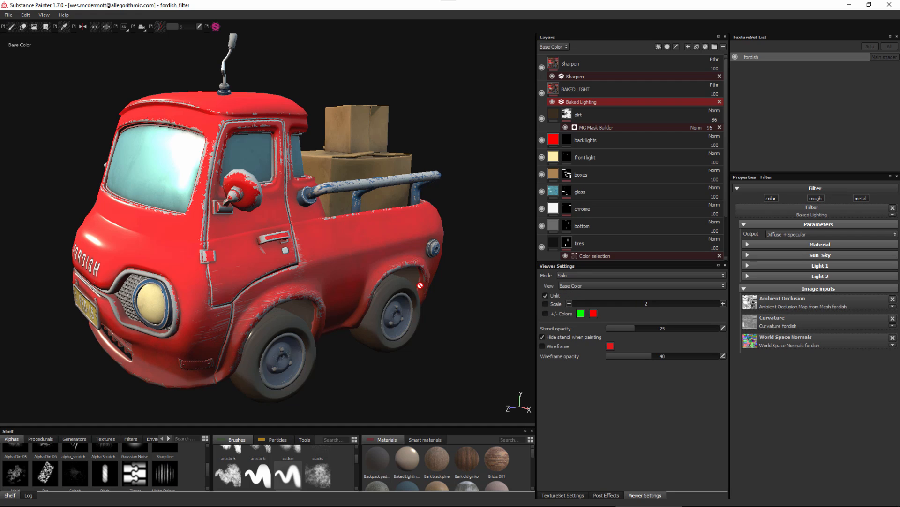
Try the Baked Lighting filter's Specular only and Diffuse only outputs, then restore Diffuse + Specular.
{"action": "left_click", "coordinate": [793, 235]}
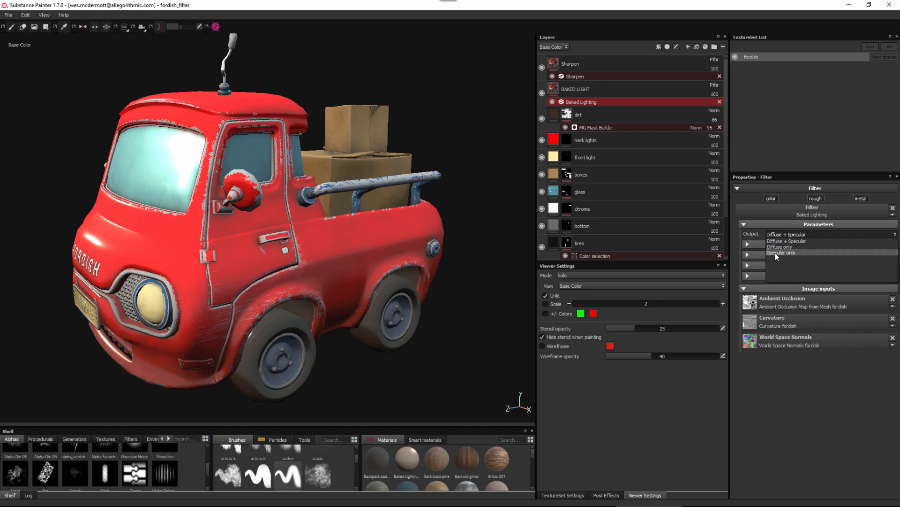
{"action": "left_click", "coordinate": [776, 252]}
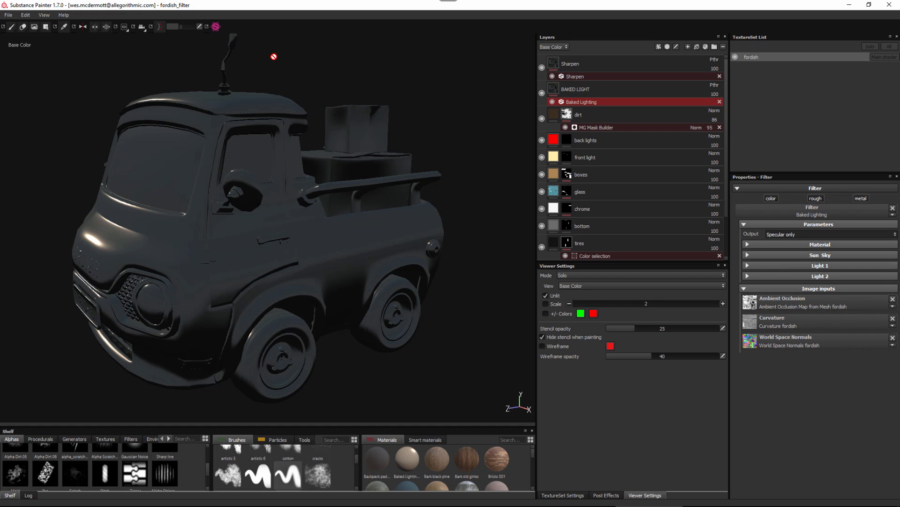
{"action": "left_click", "coordinate": [778, 235]}
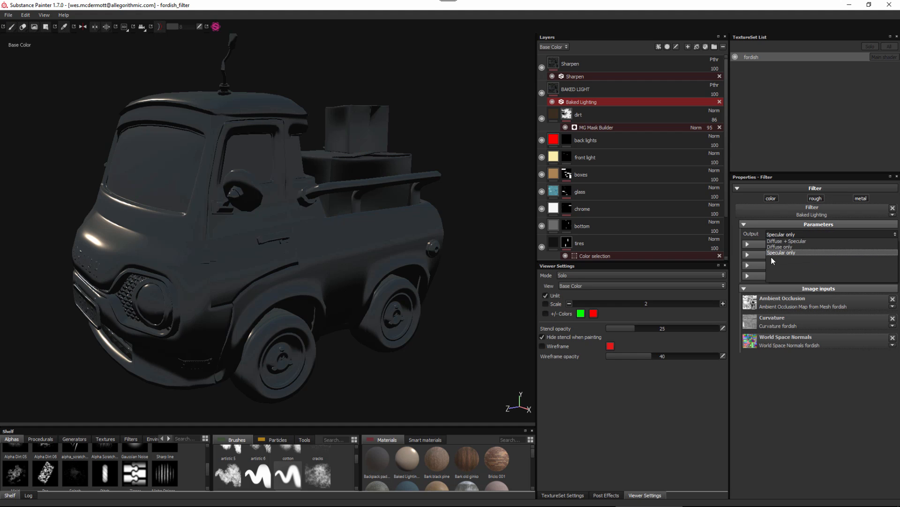
{"action": "left_click", "coordinate": [774, 245]}
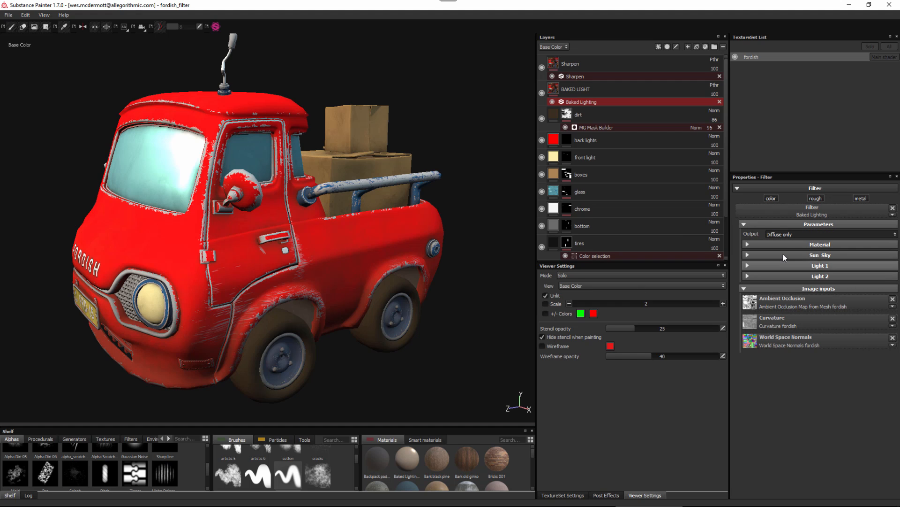
{"action": "left_click", "coordinate": [785, 235]}
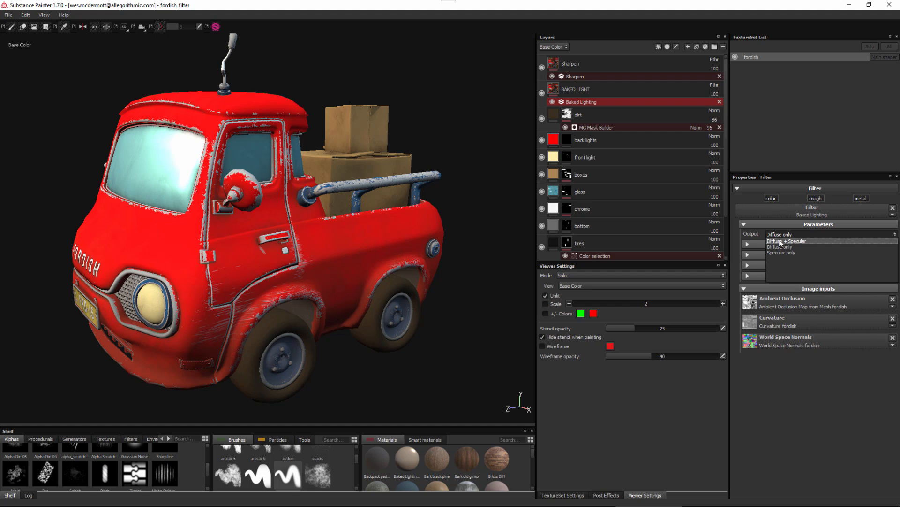
{"action": "left_click", "coordinate": [781, 239]}
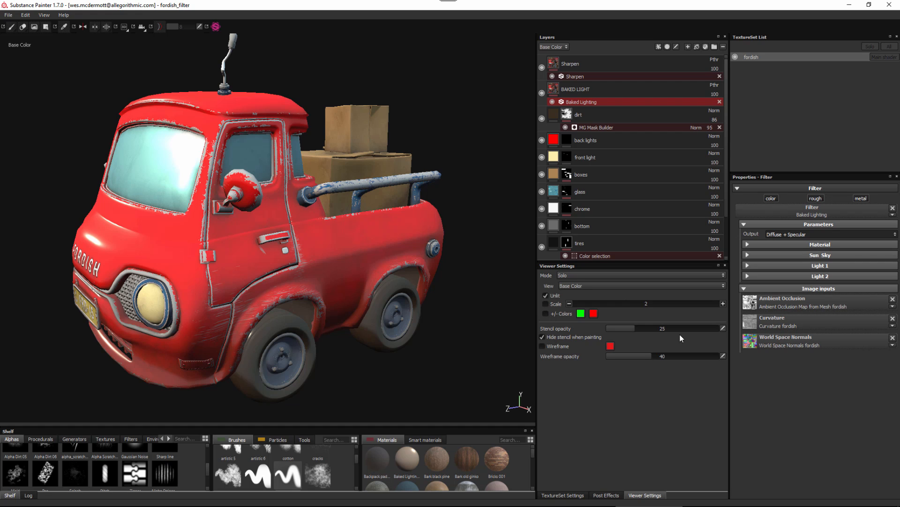
Set the Dielectric Reflectance in the Baked Lighting filter's material parameters to 0.08.
{"action": "left_click", "coordinate": [745, 244]}
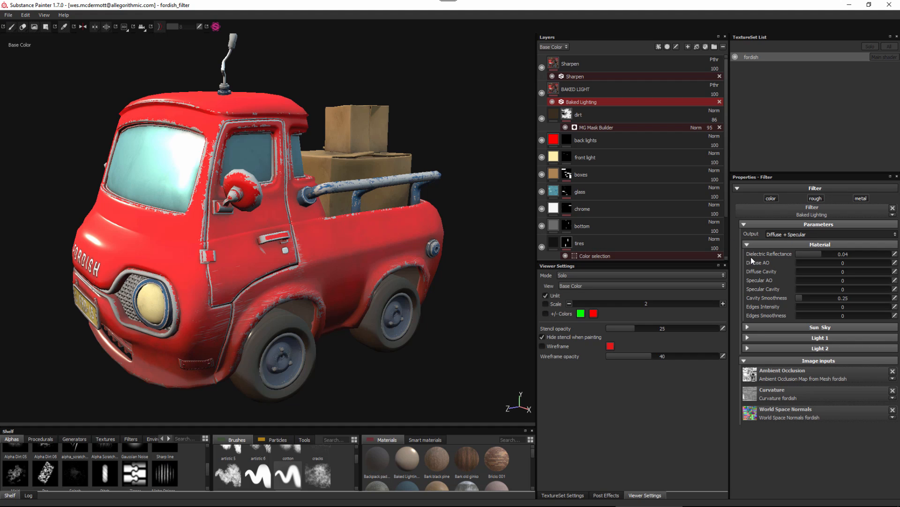
{"action": "left_click_drag", "start_coordinate": [821, 254], "coordinate": [843, 260]}
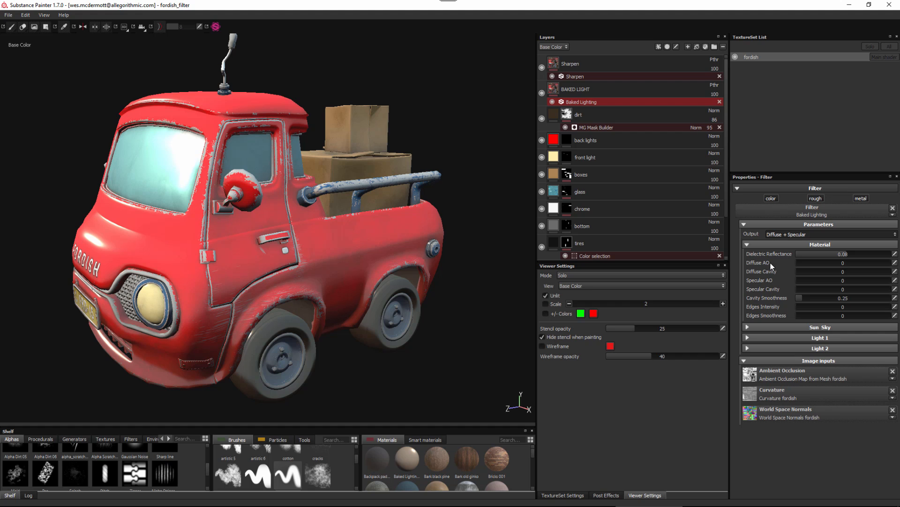
Set the Baked Lighting filter's Diffuse AO and Diffuse Cavity to 1, Specular AO to 0.95, Specular Cavity to 0.51 and Cavity Smoothness to 0.22.
{"action": "left_click_drag", "start_coordinate": [824, 264], "coordinate": [893, 264]}
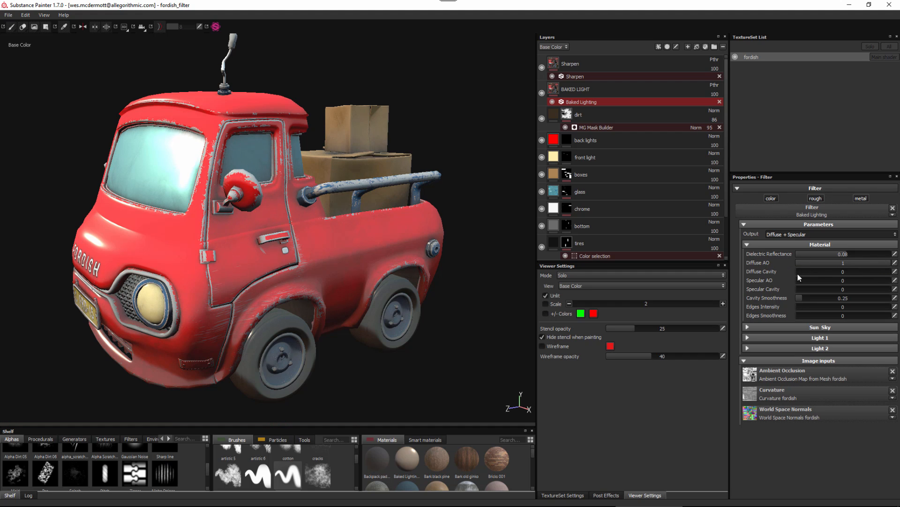
{"action": "mouse_move", "coordinate": [826, 271]}
{"action": "left_mouse_down"}
{"action": "mouse_move", "coordinate": [891, 271]}
{"action": "mouse_move", "coordinate": [783, 272]}
{"action": "mouse_move", "coordinate": [892, 272]}
{"action": "left_mouse_up"}
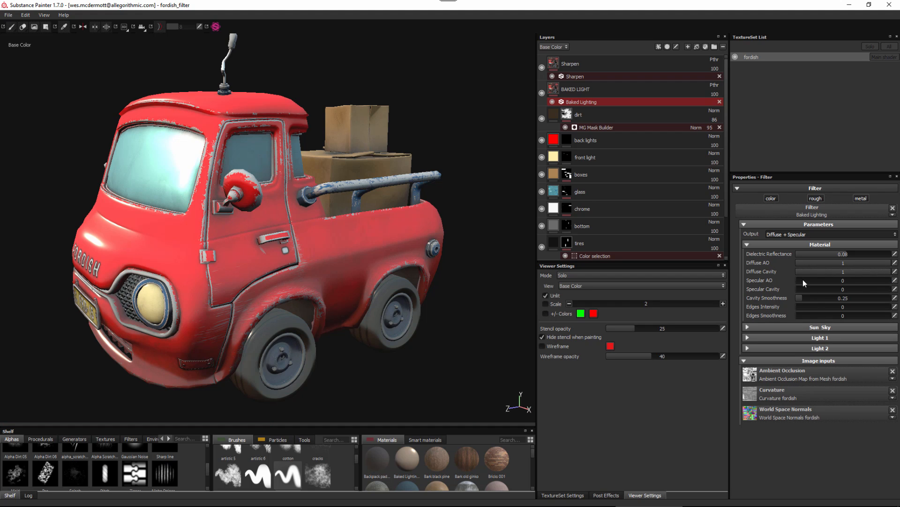
{"action": "left_click_drag", "start_coordinate": [839, 285], "coordinate": [886, 288]}
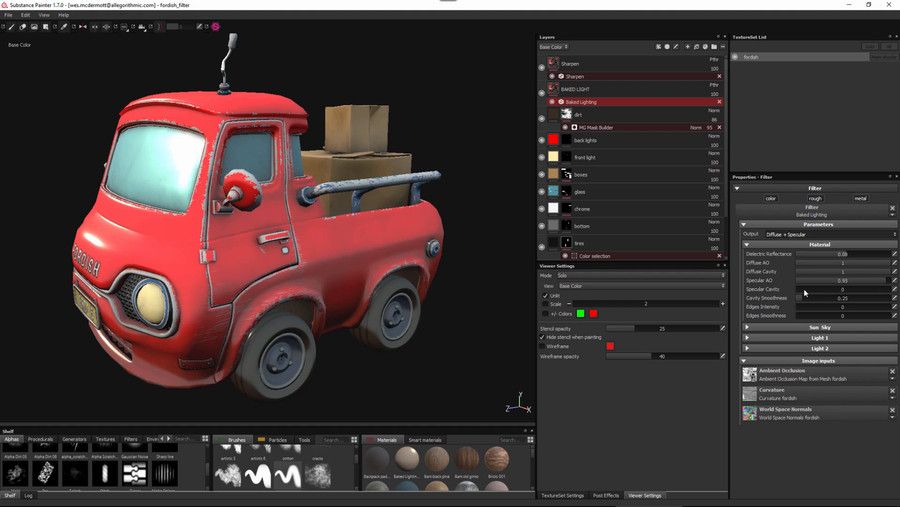
{"action": "left_click_drag", "start_coordinate": [804, 289], "coordinate": [830, 292]}
{"action": "left_click_drag", "start_coordinate": [821, 303], "coordinate": [801, 298]}
Set the filter's Edges Intensity to 0.71 and Edges Smoothness to 0.48, and check the edge highlights on the truck.
{"action": "left_click_drag", "start_coordinate": [799, 306], "coordinate": [852, 311]}
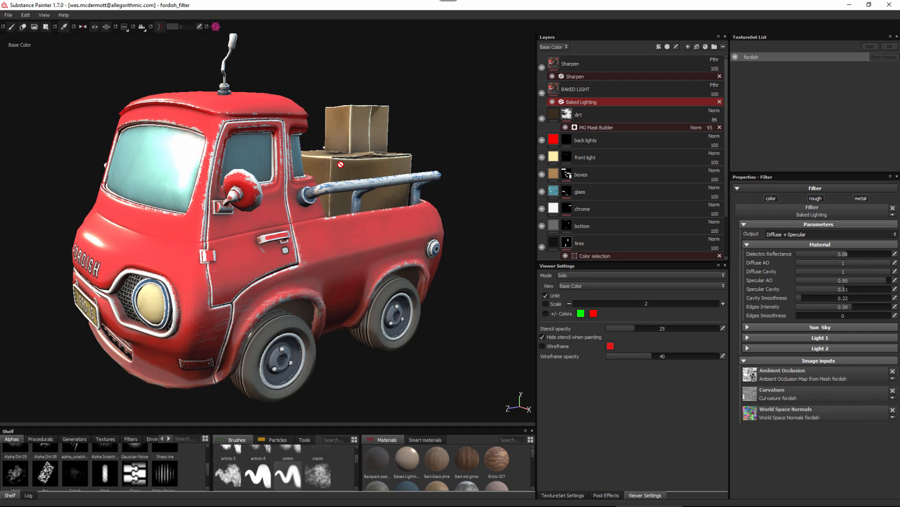
{"action": "left_click_drag", "start_coordinate": [859, 307], "coordinate": [862, 308]}
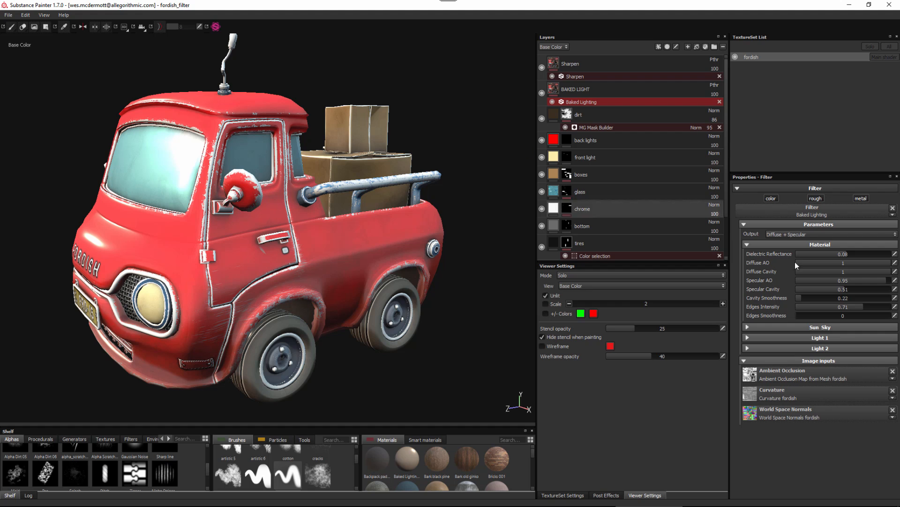
{"action": "left_click_drag", "start_coordinate": [800, 317], "coordinate": [834, 323]}
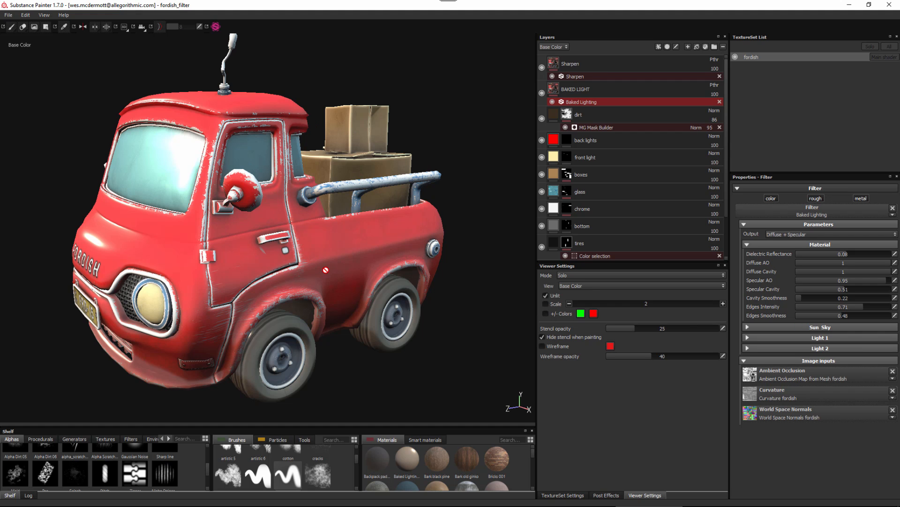
{"action": "left_click_drag", "start_coordinate": [293, 255], "coordinate": [330, 256], "text": "alt"}
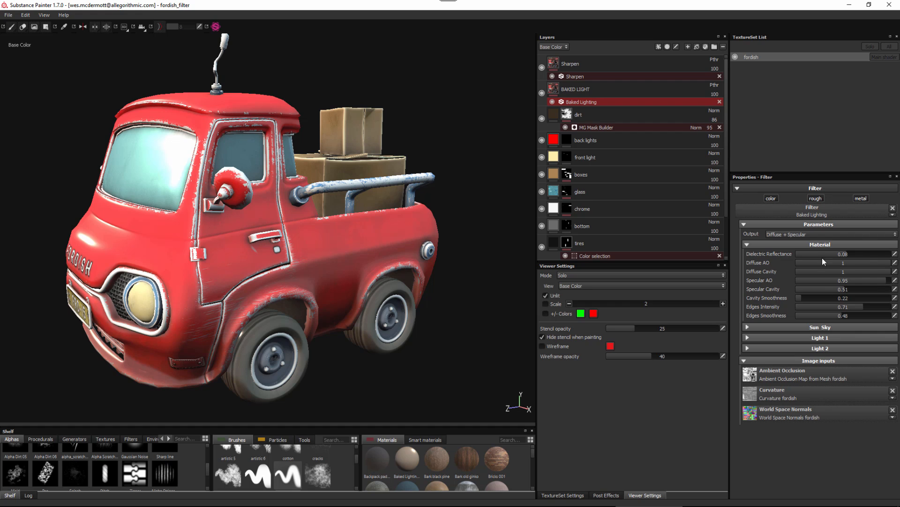
{"action": "left_click", "coordinate": [747, 245]}
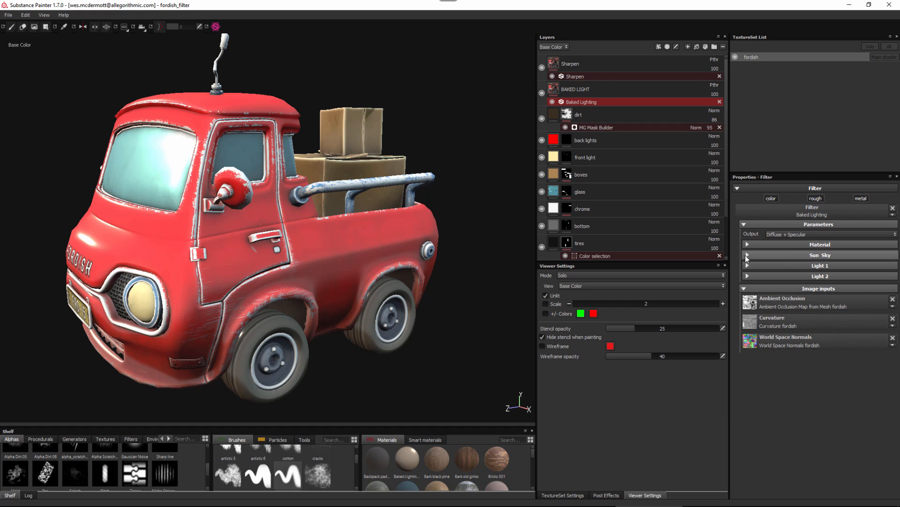
In the Sun Sky parameters, set Sun Intensity to 0, try Sky Intensity at 0, and bring it back up to 1.01.
{"action": "left_click", "coordinate": [747, 255]}
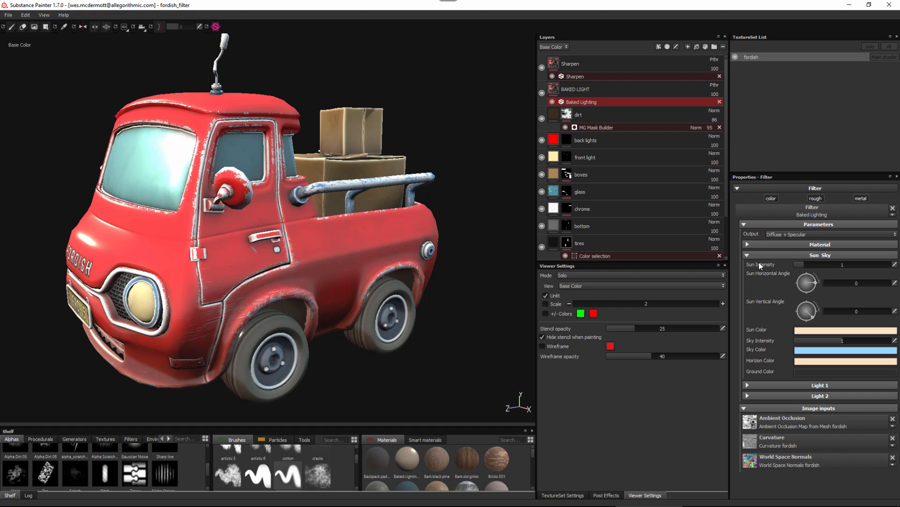
{"action": "left_click_drag", "start_coordinate": [801, 266], "coordinate": [783, 265]}
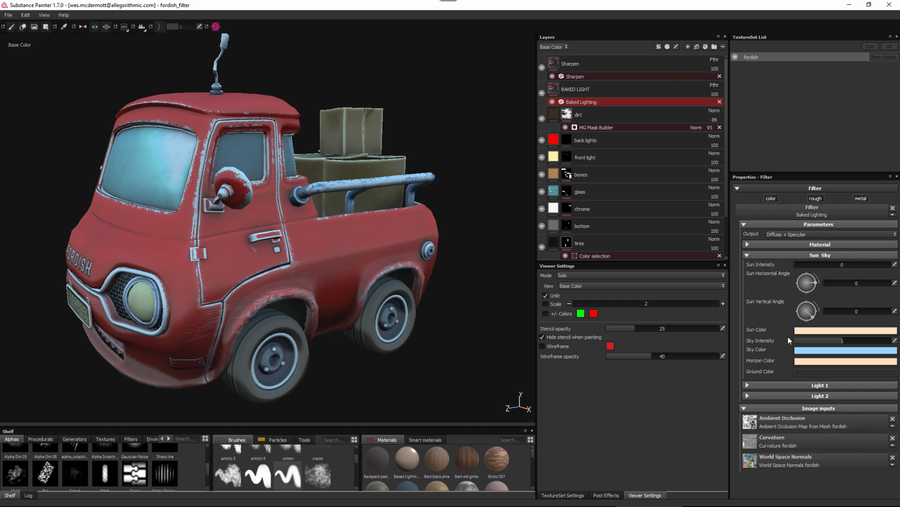
{"action": "left_click_drag", "start_coordinate": [839, 340], "coordinate": [779, 346]}
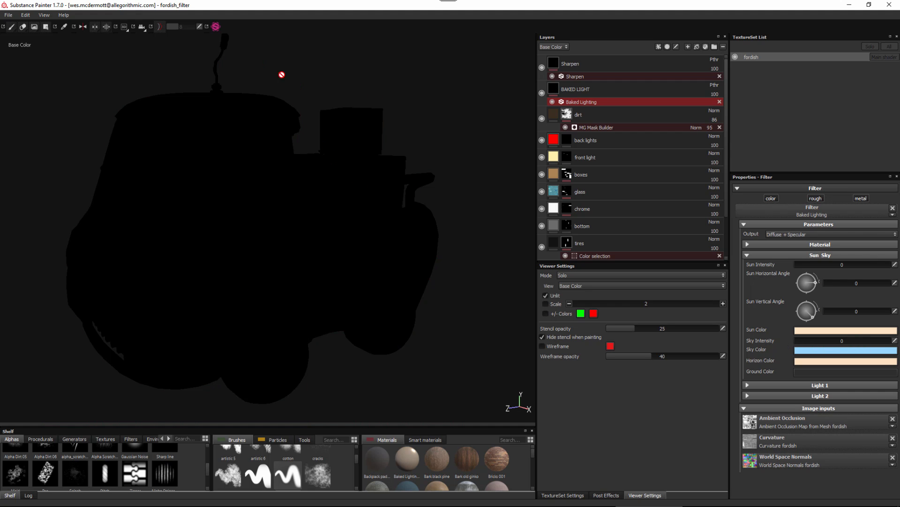
{"action": "left_click_drag", "start_coordinate": [801, 347], "coordinate": [838, 347]}
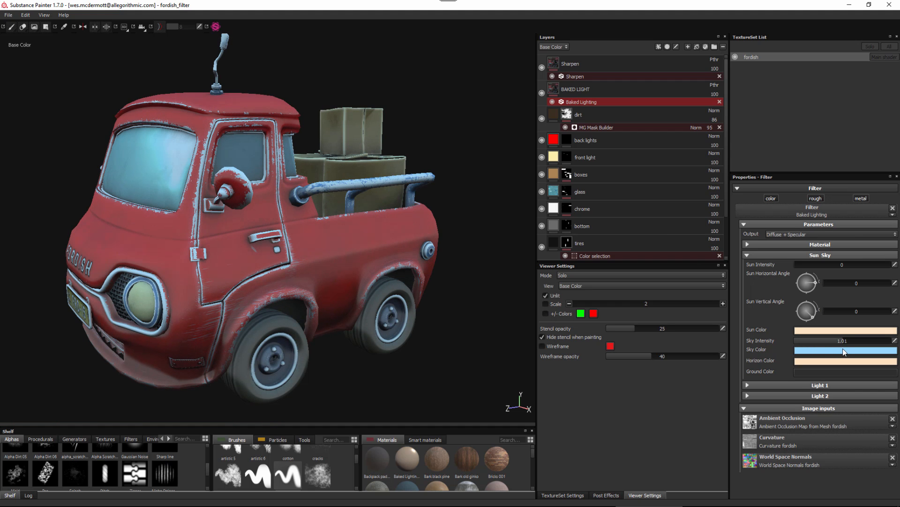
Change the Sky Color to a slightly paler blue with RGB 0.628, 0.850, 0.993.
{"action": "left_click", "coordinate": [808, 351]}
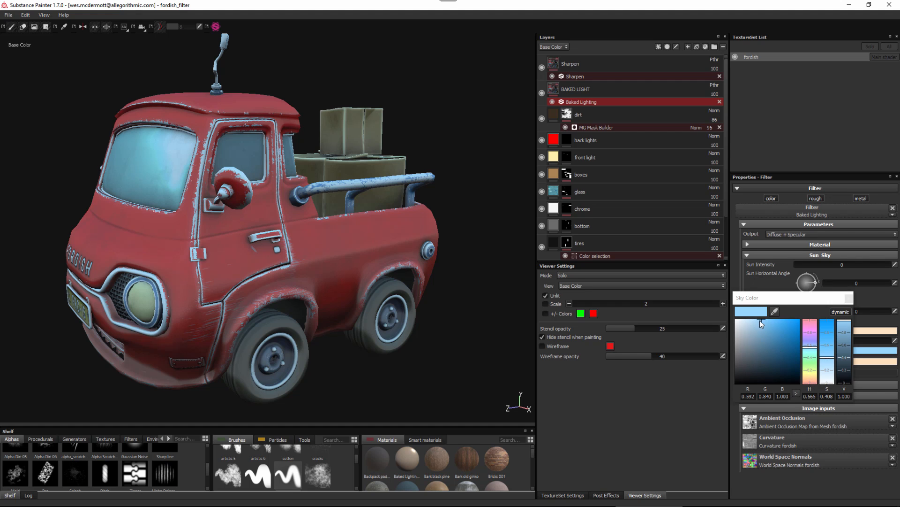
{"action": "mouse_move", "coordinate": [771, 332]}
{"action": "left_mouse_down"}
{"action": "mouse_move", "coordinate": [780, 335]}
{"action": "mouse_move", "coordinate": [781, 321]}
{"action": "mouse_move", "coordinate": [758, 320]}
{"action": "left_mouse_up"}
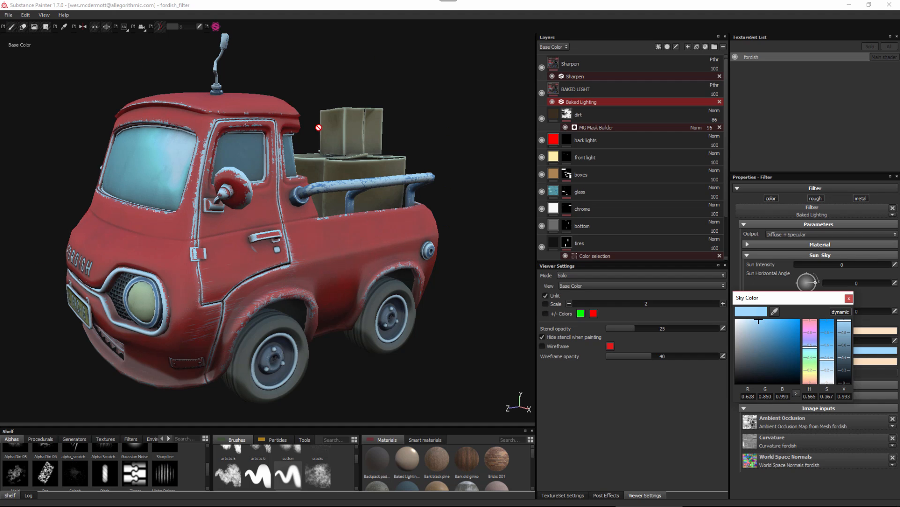
{"action": "left_click", "coordinate": [849, 298]}
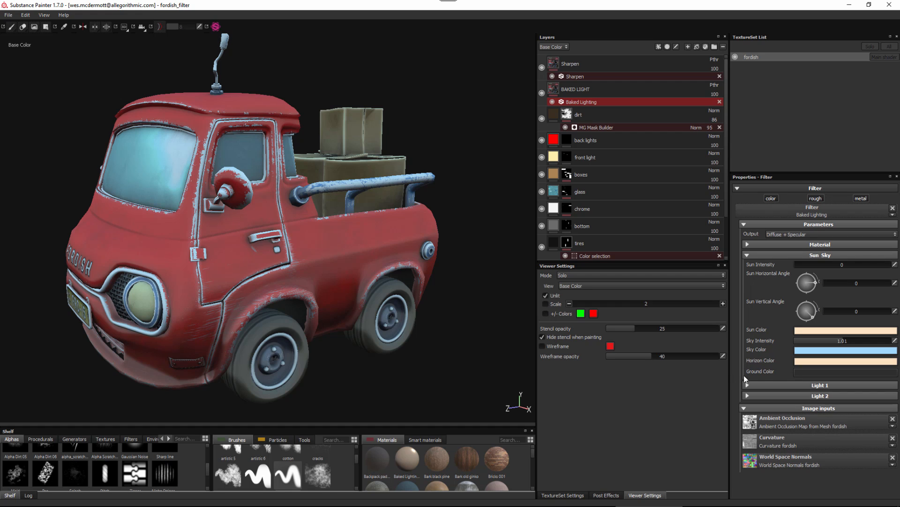
Change the Ground Color to a golden brown with RGB 0.497, 0.393, 0.135, and reduce Sky Intensity to 0.7.
{"action": "left_click", "coordinate": [808, 373]}
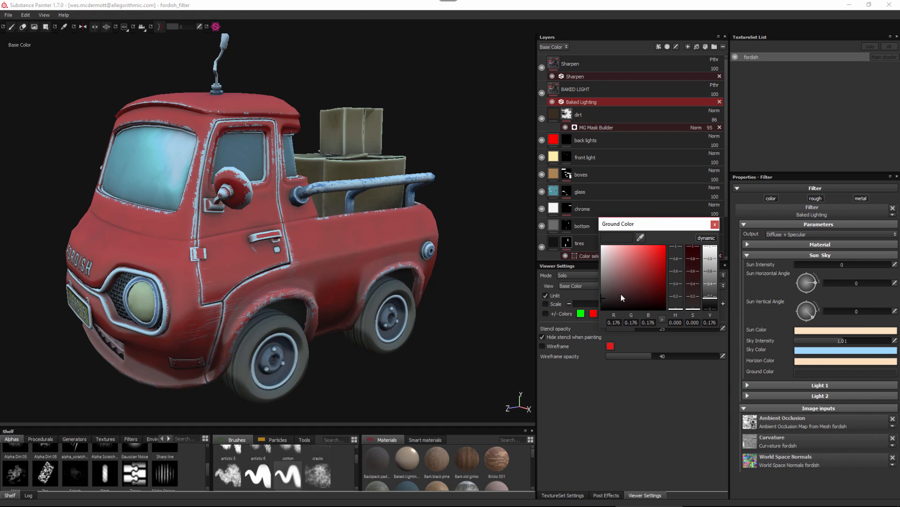
{"action": "left_click_drag", "start_coordinate": [629, 279], "coordinate": [645, 274]}
{"action": "left_click_drag", "start_coordinate": [676, 305], "coordinate": [677, 304]}
{"action": "left_click", "coordinate": [647, 277]}
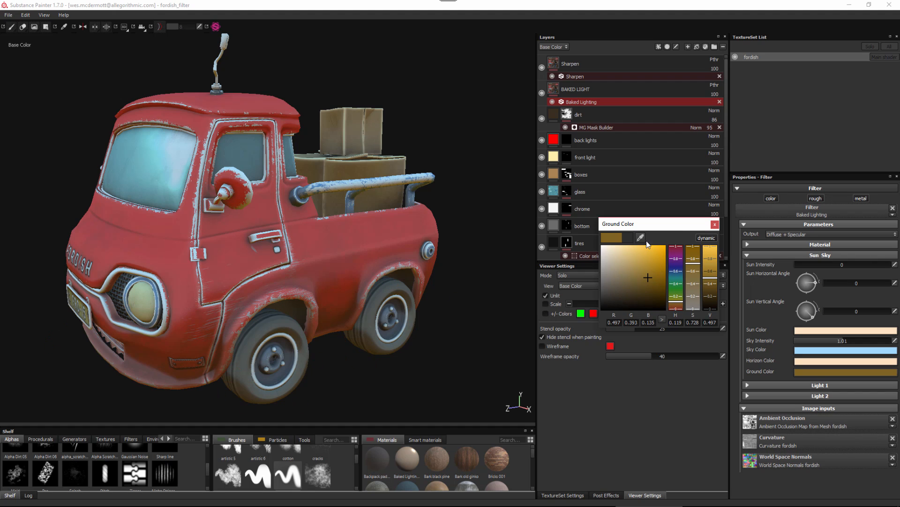
{"action": "left_click", "coordinate": [715, 225]}
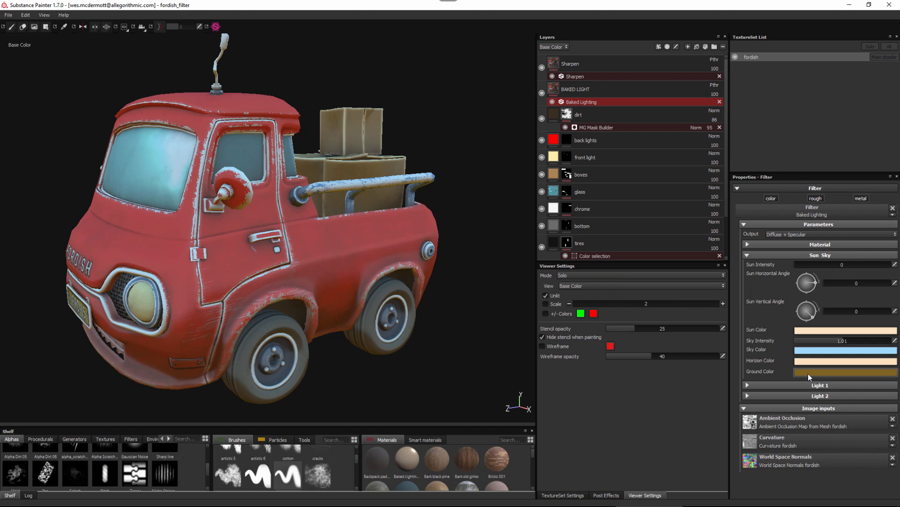
{"action": "left_click_drag", "start_coordinate": [845, 343], "coordinate": [828, 339]}
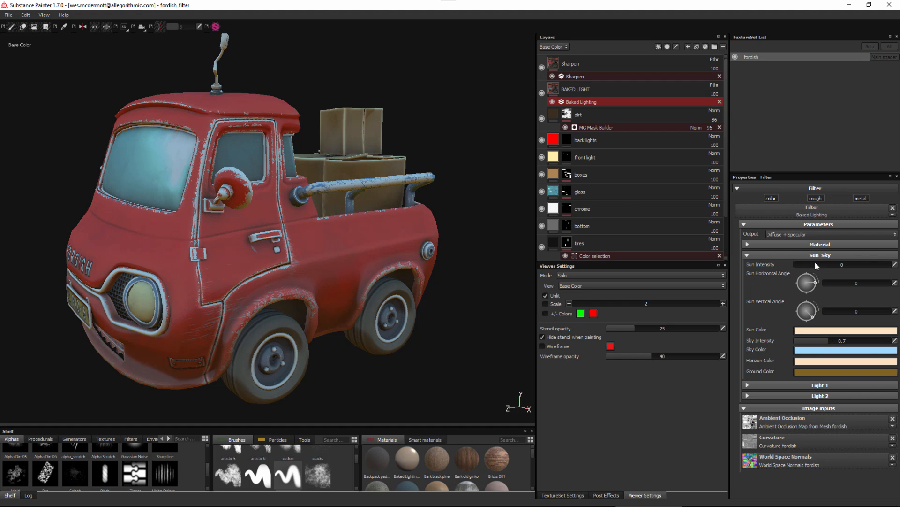
Raise Sun Intensity to 3.86 and change the Sun Color to orange with RGB 0.850, 0.574, 0.237.
{"action": "left_click_drag", "start_coordinate": [794, 265], "coordinate": [832, 266]}
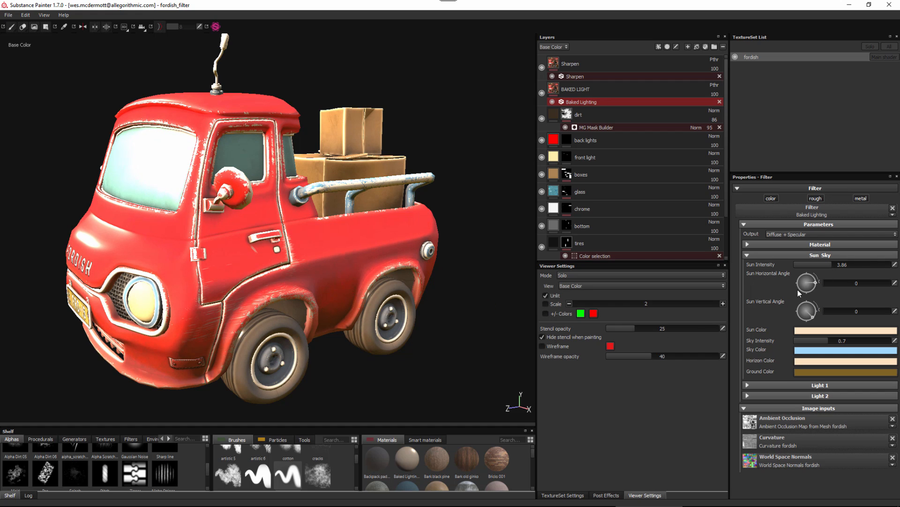
{"action": "left_click", "coordinate": [812, 329]}
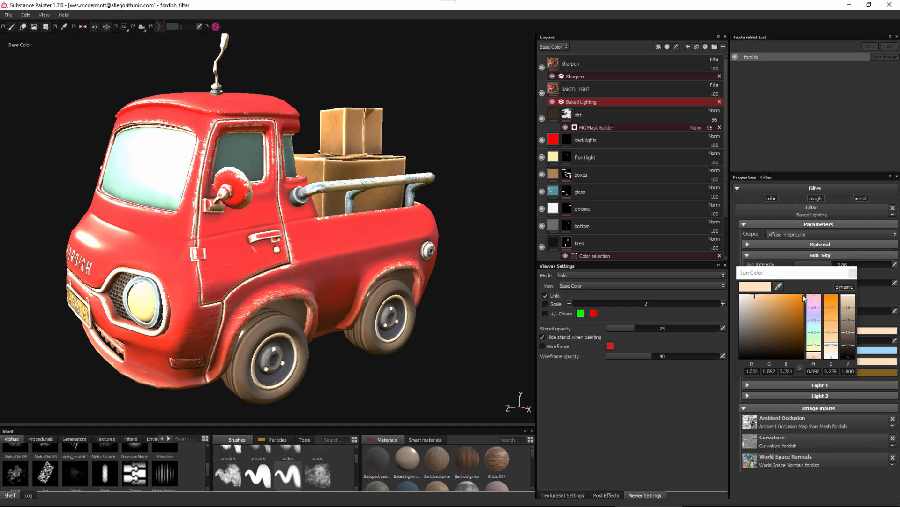
{"action": "left_click_drag", "start_coordinate": [799, 295], "coordinate": [787, 301]}
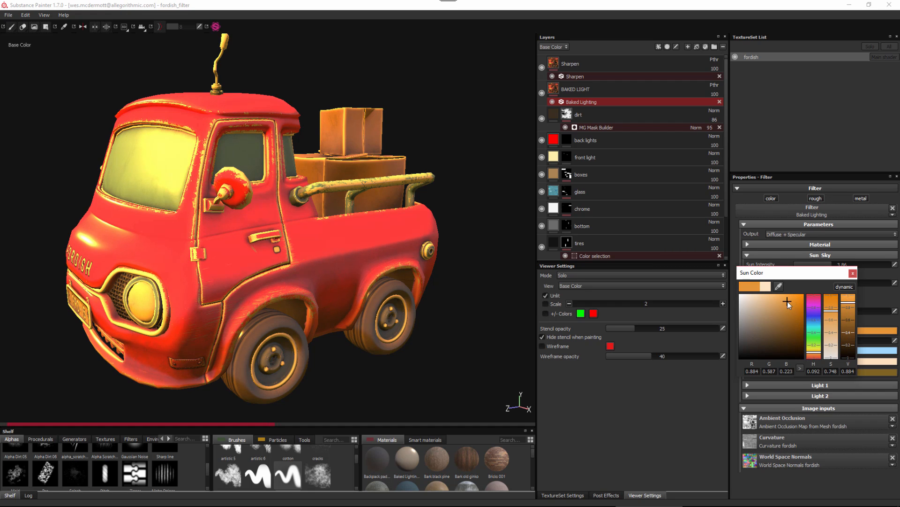
{"action": "left_click", "coordinate": [853, 274]}
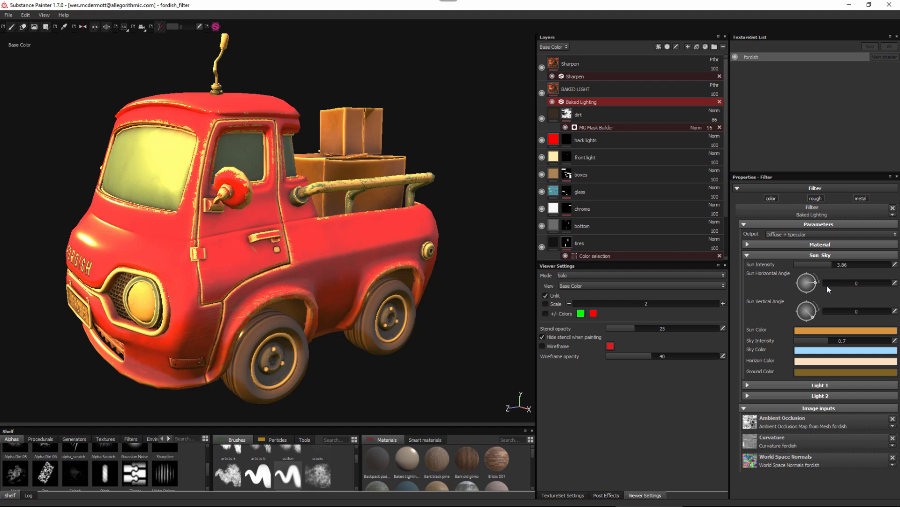
Set the Sun Horizontal Angle to 75 and the Sun Vertical Angle to 292, and turn Sun Intensity down to 0.
{"action": "left_click_drag", "start_coordinate": [830, 284], "coordinate": [837, 312]}
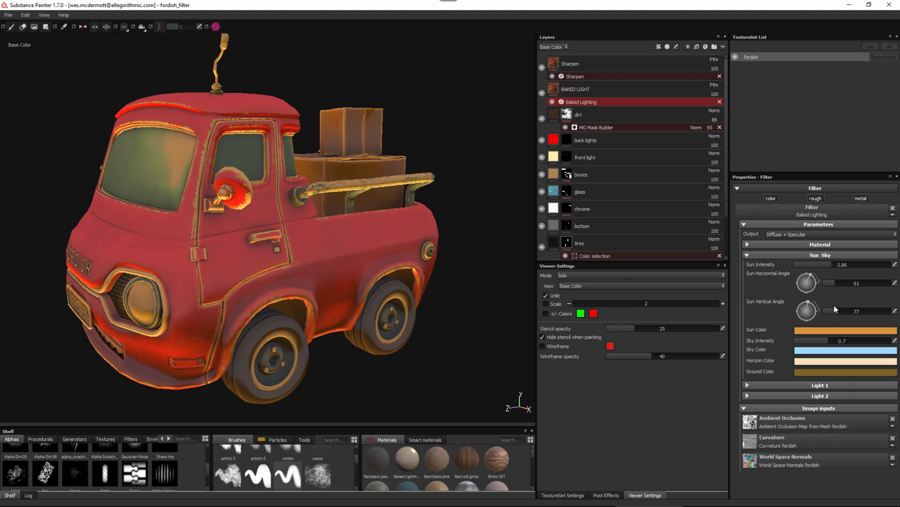
{"action": "left_click", "coordinate": [857, 314]}
{"action": "left_click_drag", "start_coordinate": [857, 311], "coordinate": [878, 315]}
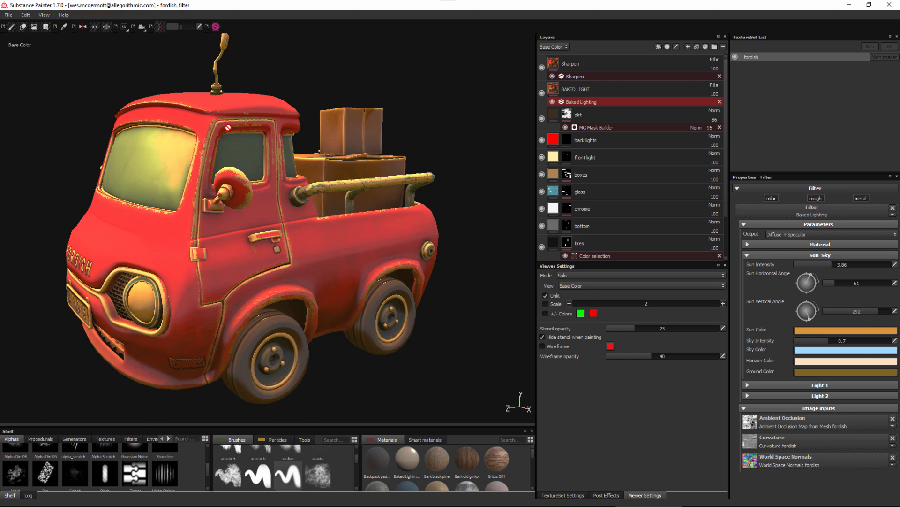
{"action": "mouse_move", "coordinate": [843, 283]}
{"action": "left_mouse_down"}
{"action": "mouse_move", "coordinate": [859, 289]}
{"action": "mouse_move", "coordinate": [830, 285]}
{"action": "mouse_move", "coordinate": [840, 287]}
{"action": "left_mouse_up"}
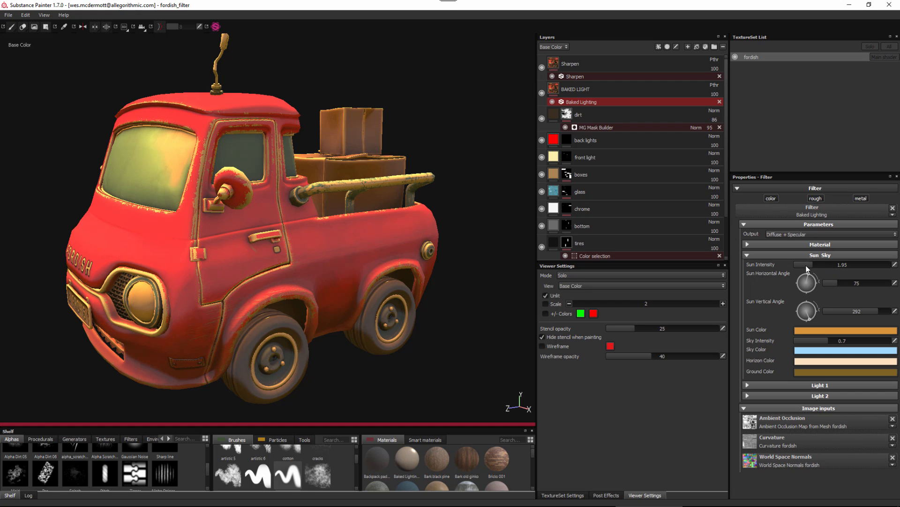
{"action": "left_click_drag", "start_coordinate": [829, 266], "coordinate": [780, 266]}
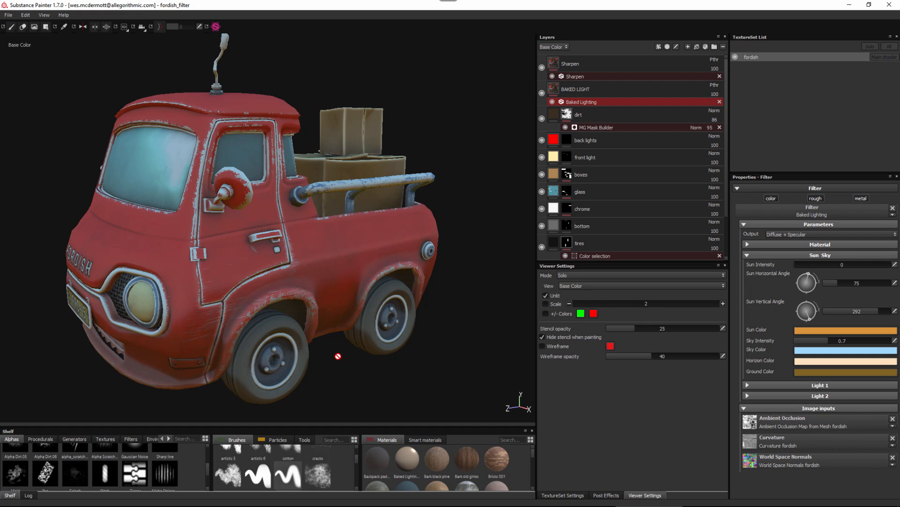
{"action": "left_click", "coordinate": [748, 256]}
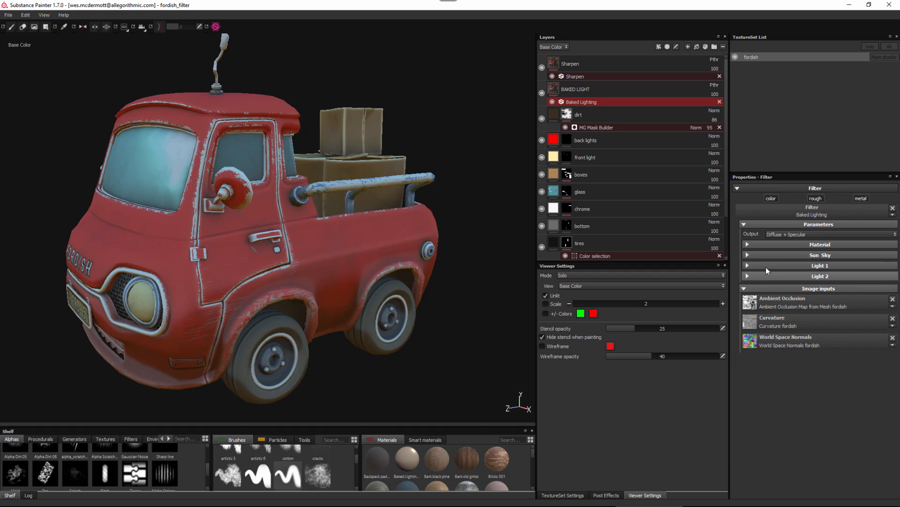
Set Light 1's Intensity to 1.21 and Horizontal Angle to 56, and try other Vertical Angles before returning it to 0.
{"action": "left_click", "coordinate": [748, 265]}
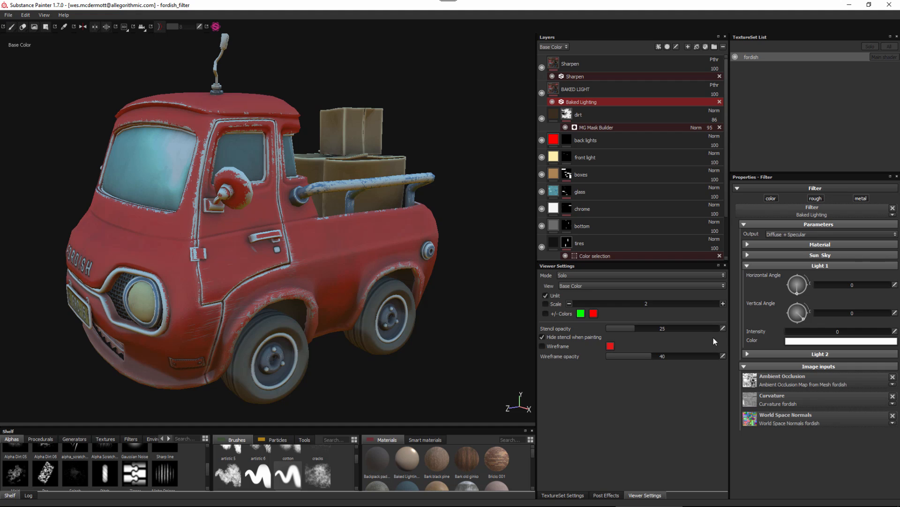
{"action": "left_click_drag", "start_coordinate": [790, 335], "coordinate": [849, 340]}
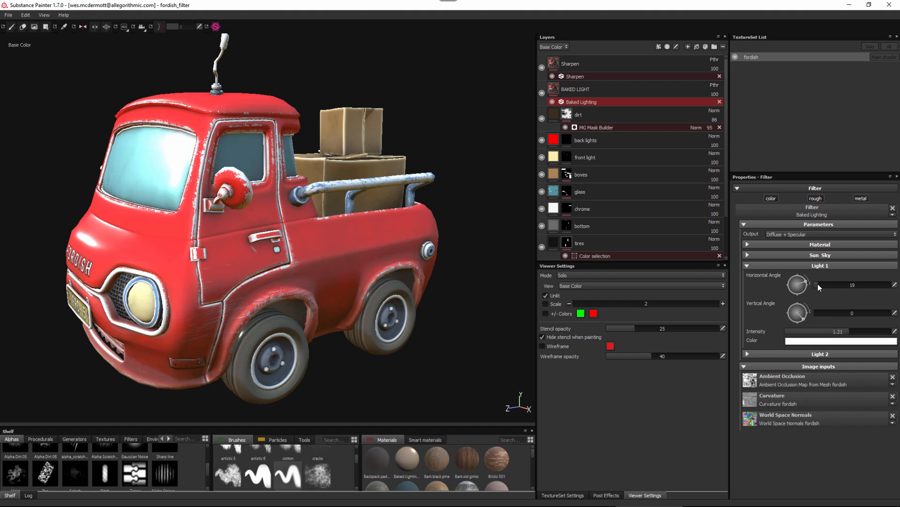
{"action": "mouse_move", "coordinate": [819, 284]}
{"action": "left_mouse_down"}
{"action": "mouse_move", "coordinate": [834, 288]}
{"action": "mouse_move", "coordinate": [823, 286]}
{"action": "left_mouse_up"}
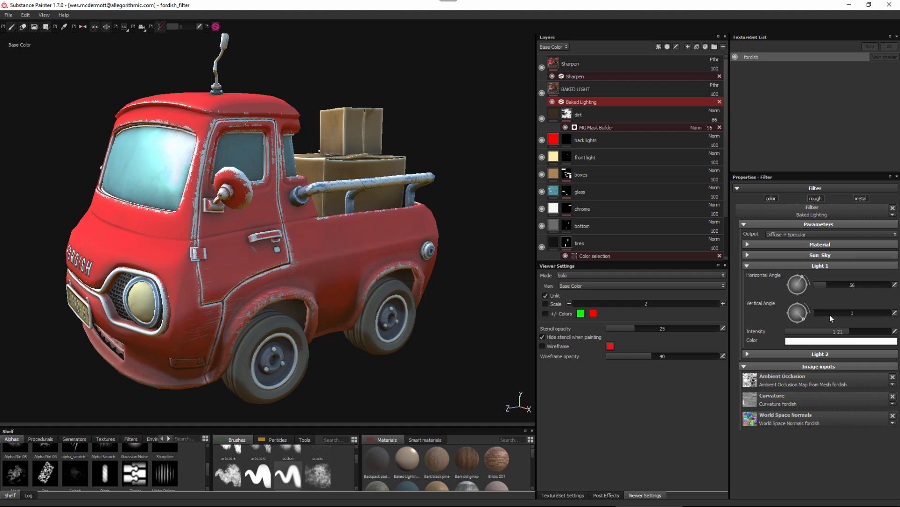
{"action": "left_click_drag", "start_coordinate": [827, 314], "coordinate": [806, 315]}
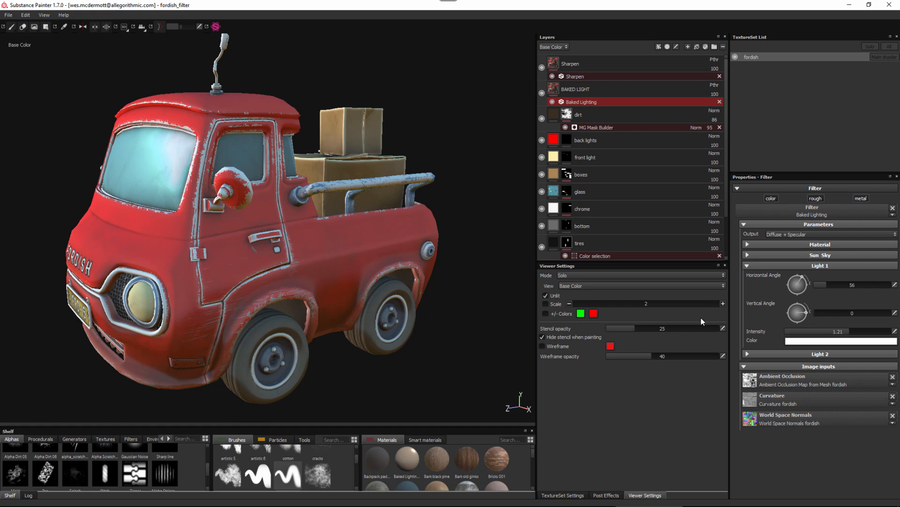
Change Light 1's Color to pale yellow with RGB 0.993, 0.981, 0.635.
{"action": "left_click", "coordinate": [833, 341]}
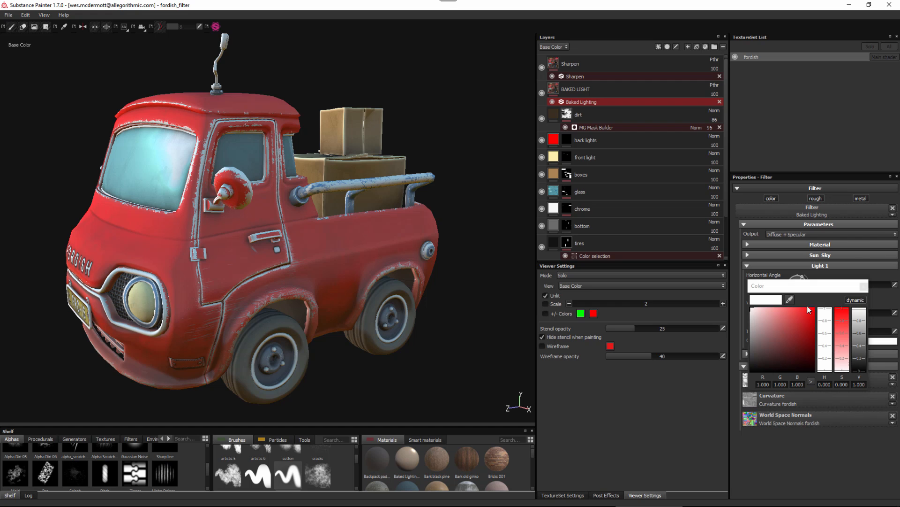
{"action": "left_click", "coordinate": [758, 304]}
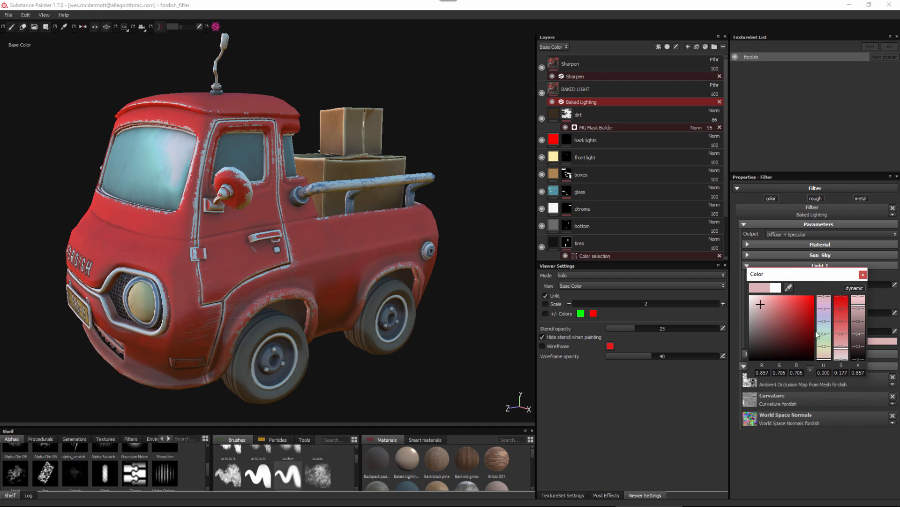
{"action": "left_click", "coordinate": [828, 346]}
{"action": "mouse_move", "coordinate": [828, 343]}
{"action": "left_mouse_down"}
{"action": "mouse_move", "coordinate": [828, 336]}
{"action": "mouse_move", "coordinate": [829, 353]}
{"action": "left_mouse_up"}
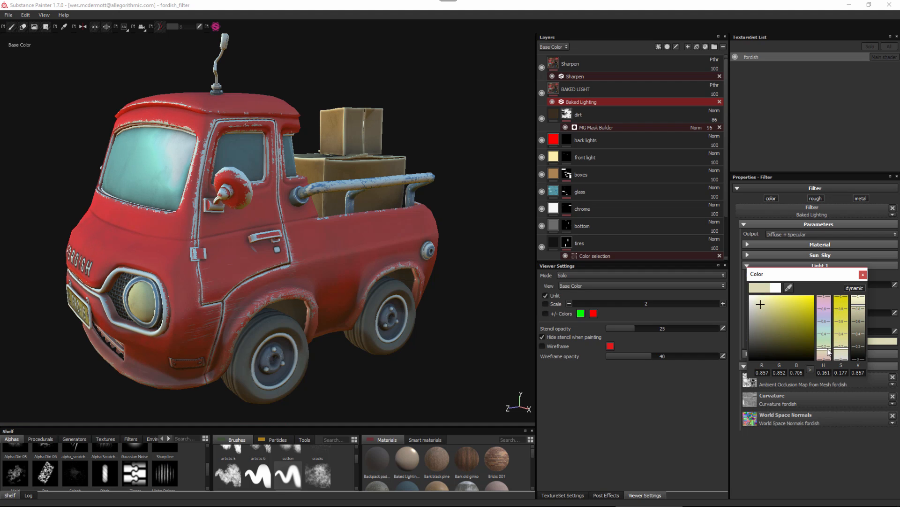
{"action": "left_click", "coordinate": [774, 297]}
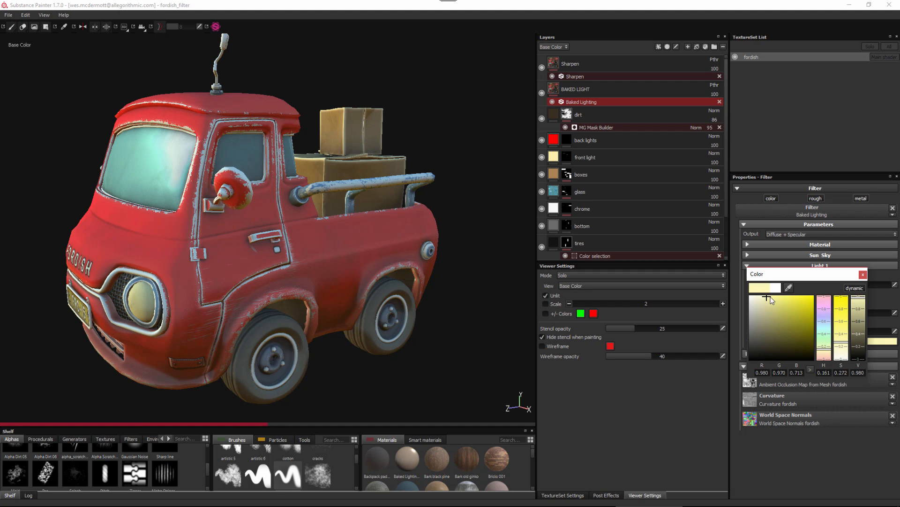
{"action": "left_click", "coordinate": [862, 275]}
{"action": "left_click", "coordinate": [750, 264]}
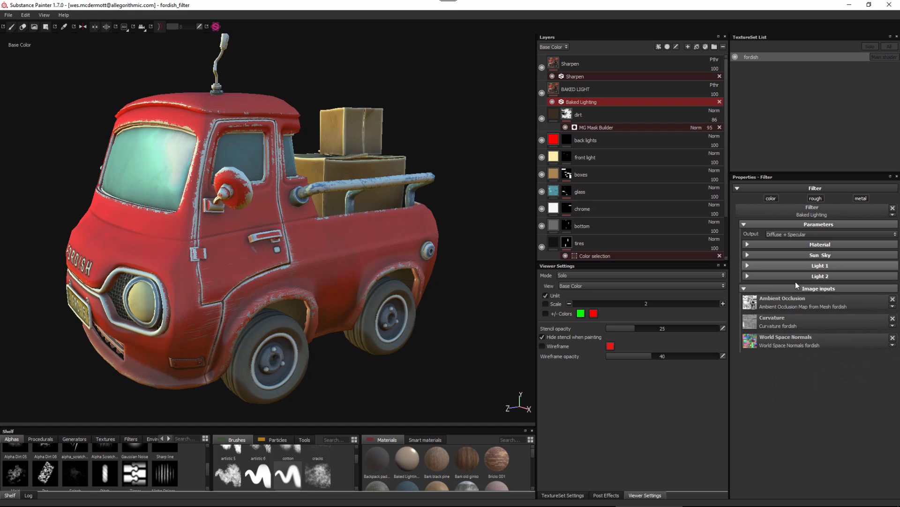
Give Light 2 an Intensity of 2 and a sky-blue Color, with Horizontal Angle 187 and Vertical Angle 43.
{"action": "left_click", "coordinate": [747, 275]}
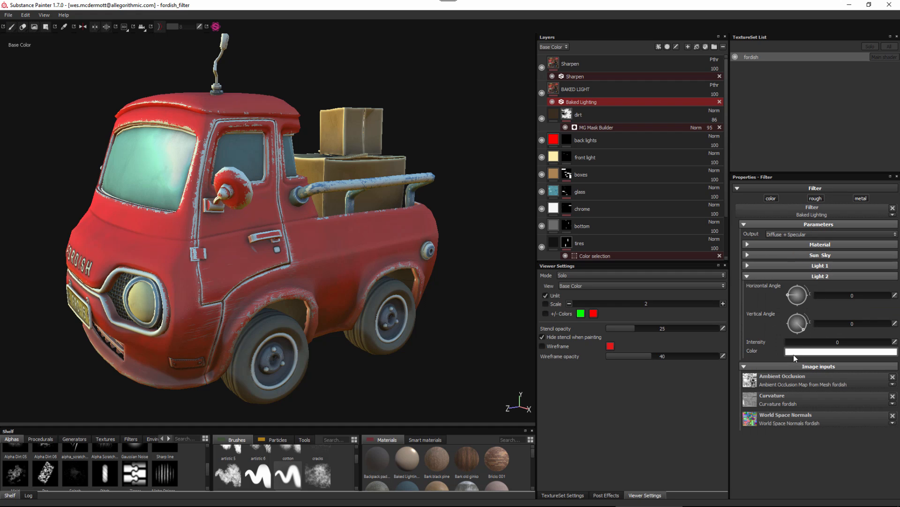
{"action": "left_click_drag", "start_coordinate": [795, 342], "coordinate": [872, 354]}
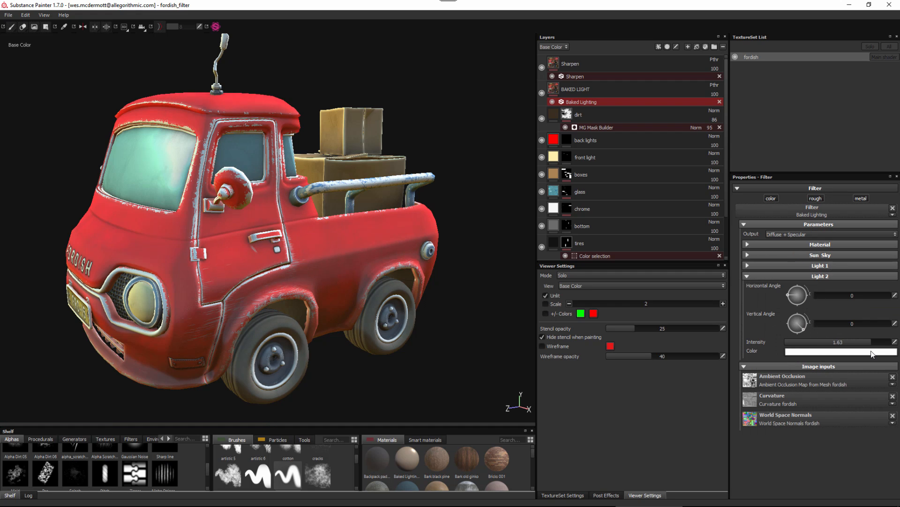
{"action": "left_click", "coordinate": [804, 352]}
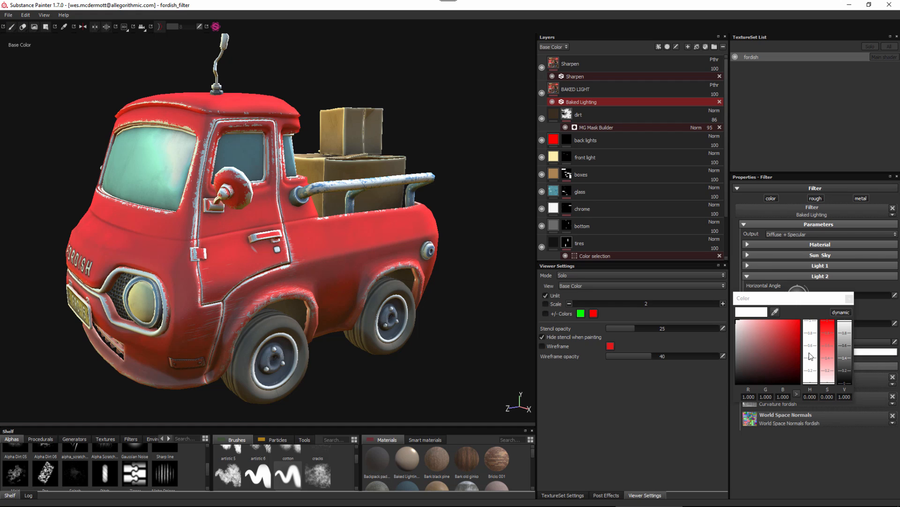
{"action": "left_click_drag", "start_coordinate": [792, 302], "coordinate": [789, 295]}
{"action": "left_click", "coordinate": [774, 328]}
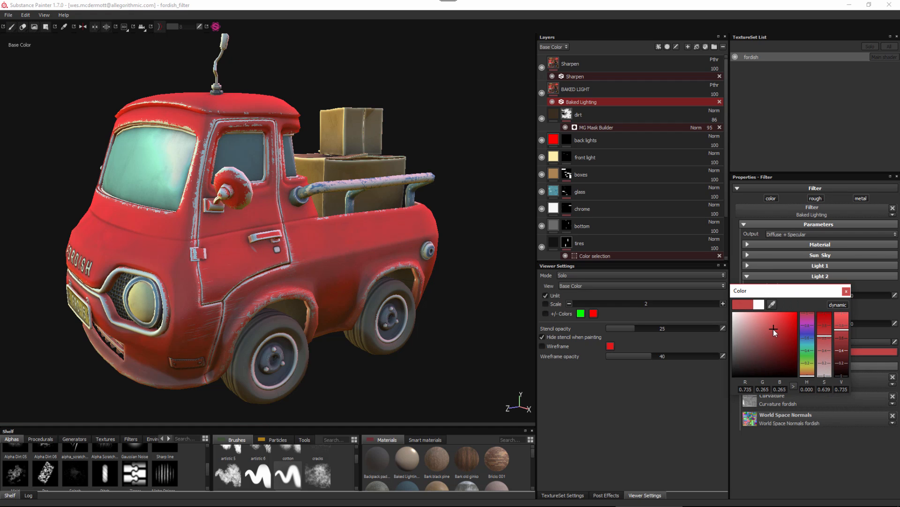
{"action": "left_click", "coordinate": [811, 363]}
{"action": "mouse_move", "coordinate": [811, 364]}
{"action": "left_mouse_down"}
{"action": "mouse_move", "coordinate": [813, 379]}
{"action": "mouse_move", "coordinate": [811, 343]}
{"action": "mouse_move", "coordinate": [781, 316]}
{"action": "left_mouse_up"}
{"action": "left_click", "coordinate": [846, 290]}
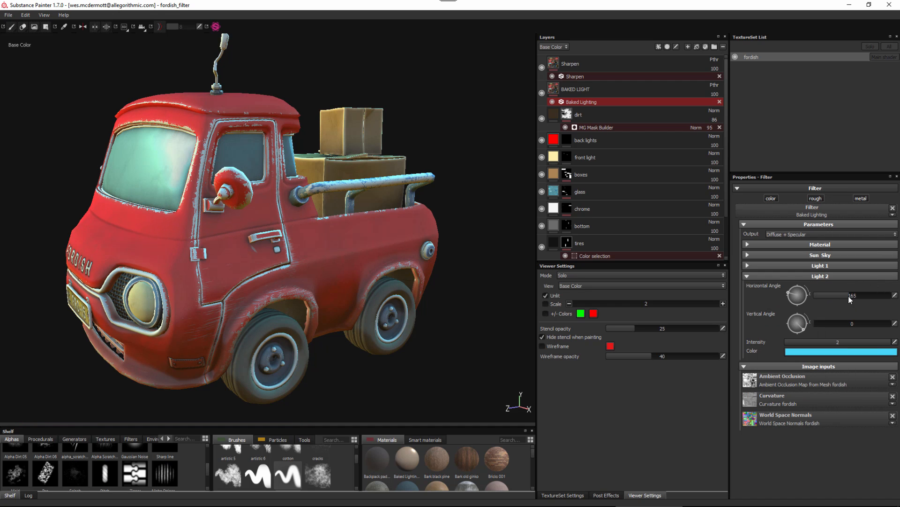
{"action": "left_click_drag", "start_coordinate": [803, 296], "coordinate": [852, 300]}
Change Light 1's Color to orange with RGB 1.000, 0.570, 0.054, raise its Intensity to 2, and adjust its Horizontal Angle.
{"action": "left_click", "coordinate": [747, 266]}
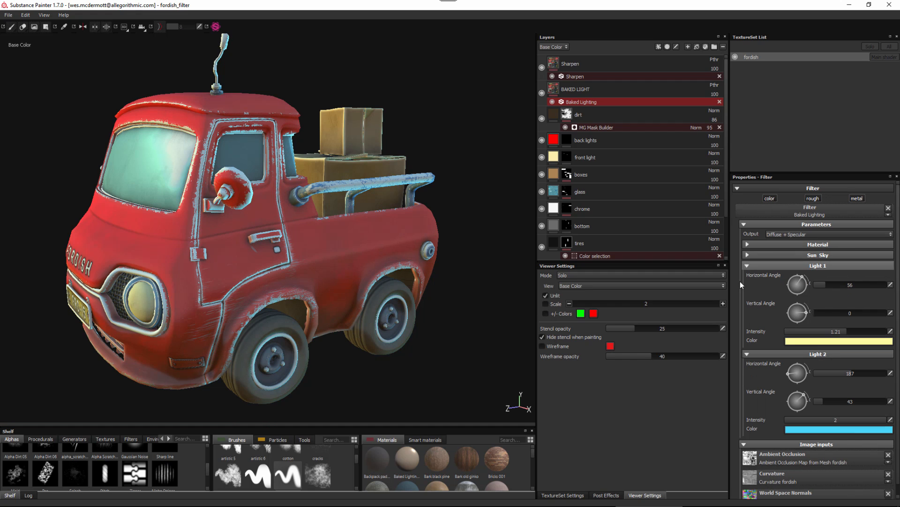
{"action": "left_click", "coordinate": [838, 343]}
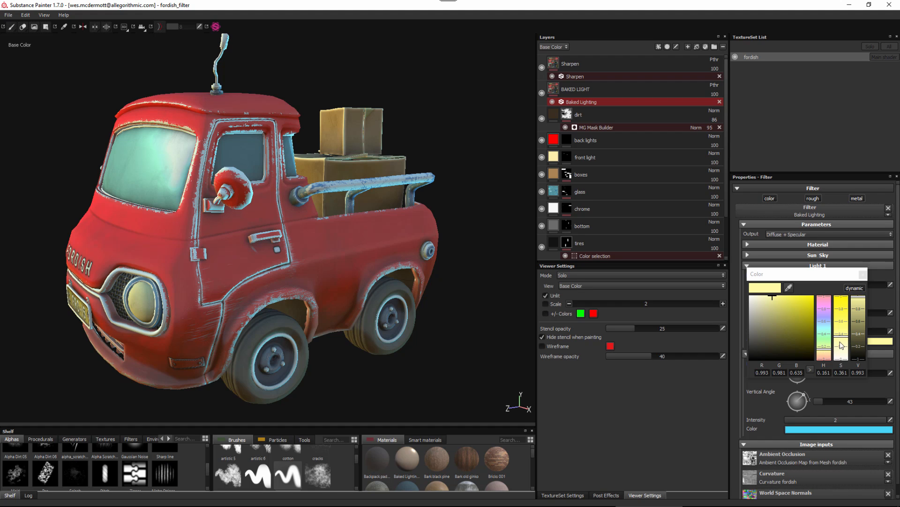
{"action": "left_click", "coordinate": [779, 332]}
{"action": "left_click", "coordinate": [825, 351]}
{"action": "left_click_drag", "start_coordinate": [825, 353], "coordinate": [824, 355]}
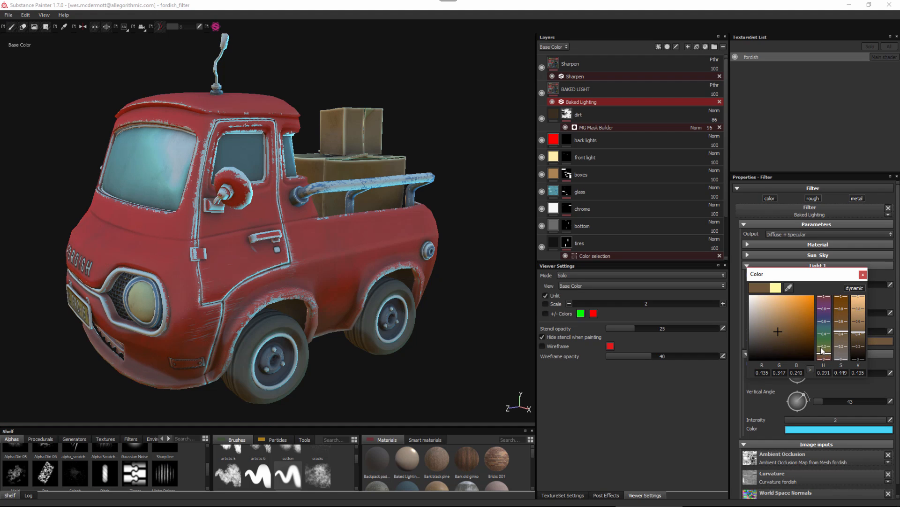
{"action": "left_click_drag", "start_coordinate": [801, 300], "coordinate": [811, 291]}
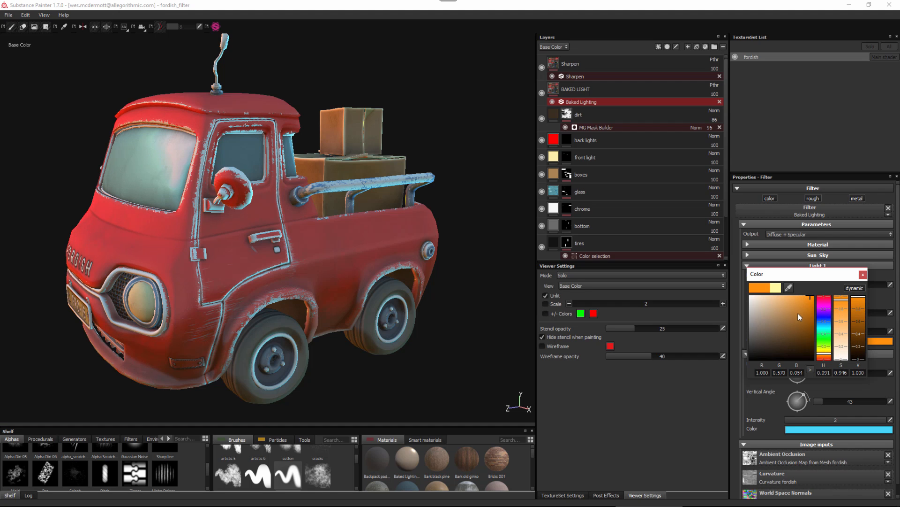
{"action": "left_click", "coordinate": [864, 276]}
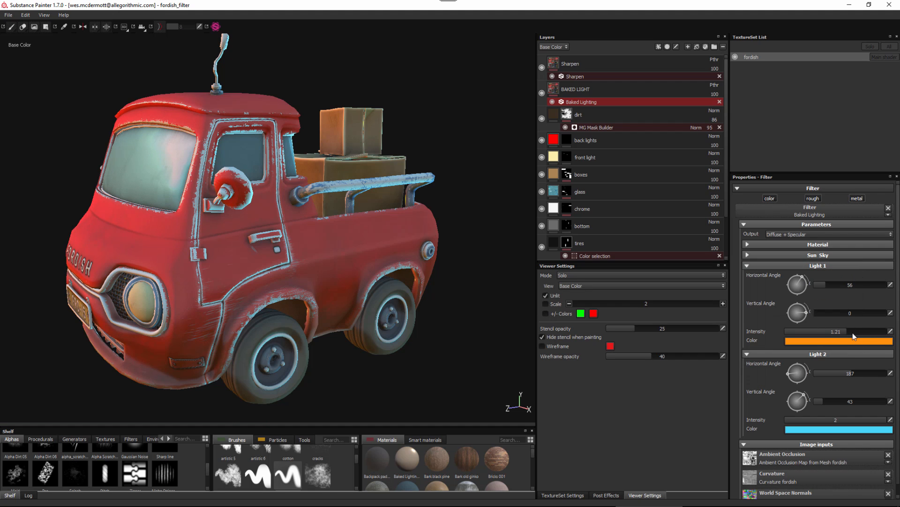
{"action": "left_click_drag", "start_coordinate": [851, 332], "coordinate": [890, 338]}
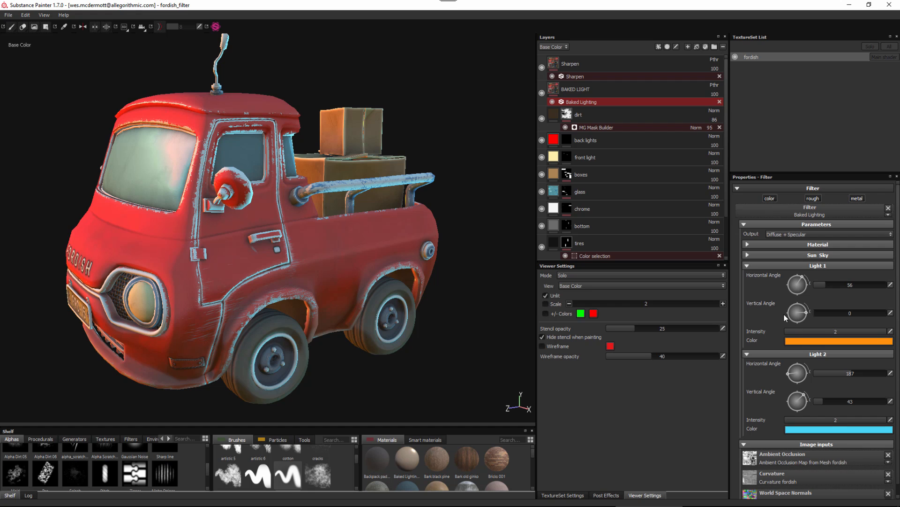
{"action": "left_click_drag", "start_coordinate": [825, 285], "coordinate": [821, 278]}
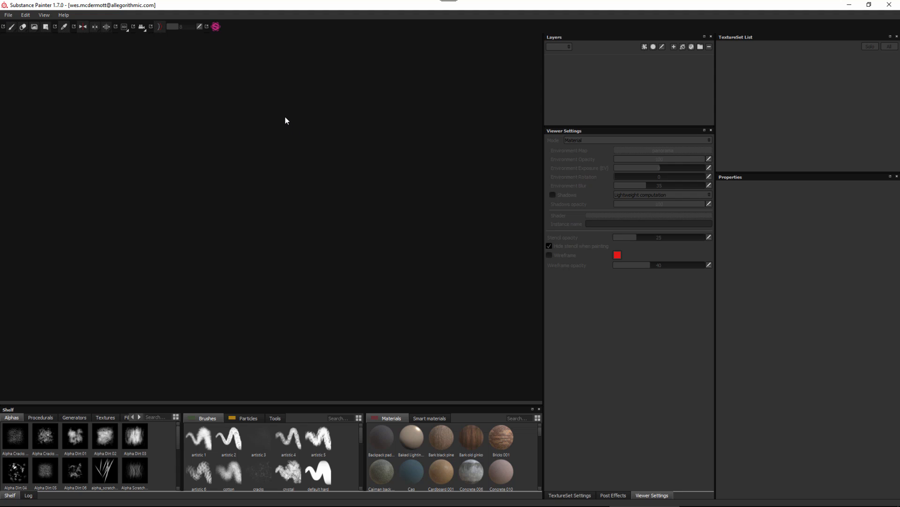
Create a new project from the dota2 template with the drow_ranger.fbx mesh from the Dota folder.
{"action": "left_click", "coordinate": [8, 15]}
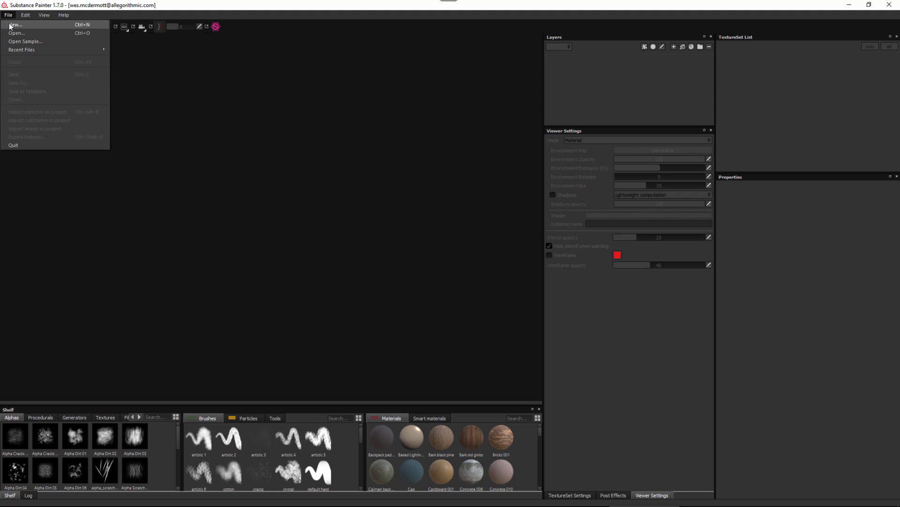
{"action": "left_click", "coordinate": [14, 25]}
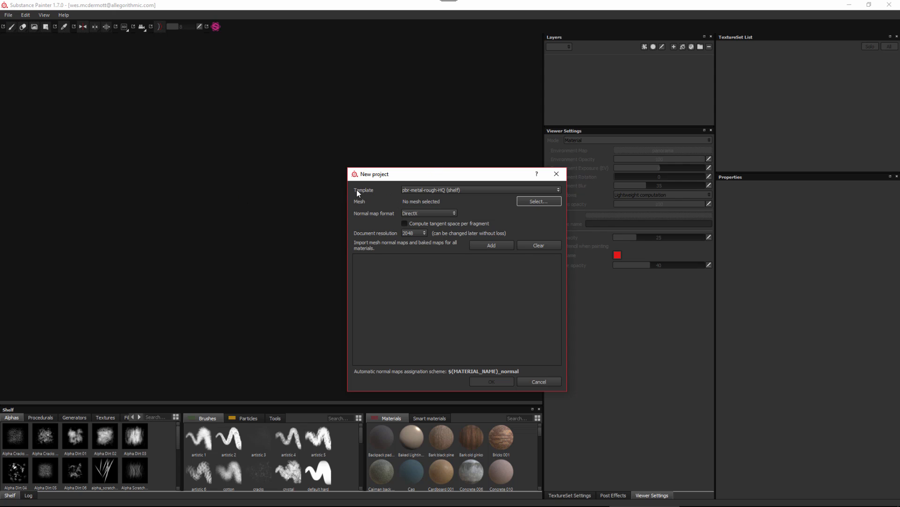
{"action": "left_click", "coordinate": [486, 189]}
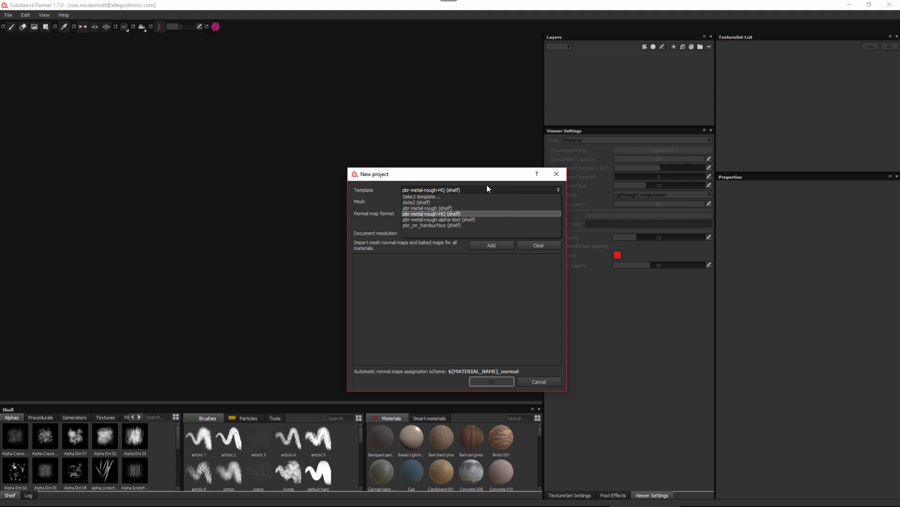
{"action": "left_click", "coordinate": [429, 203]}
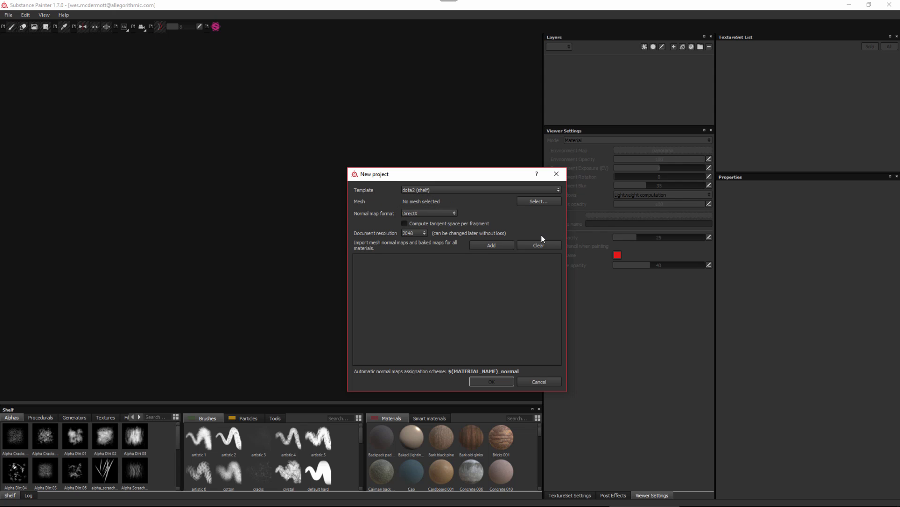
{"action": "left_click", "coordinate": [539, 201]}
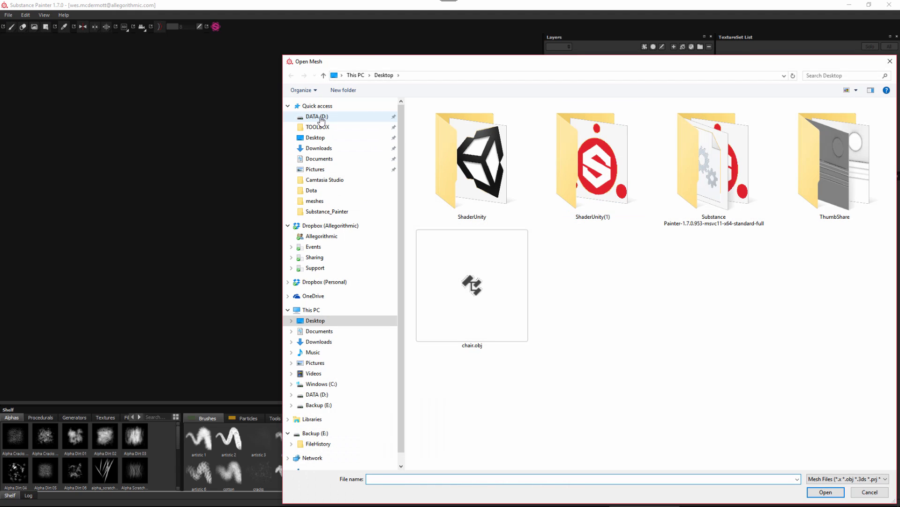
{"action": "left_click", "coordinate": [311, 190]}
{"action": "left_click", "coordinate": [450, 116]}
{"action": "left_click", "coordinate": [825, 491]}
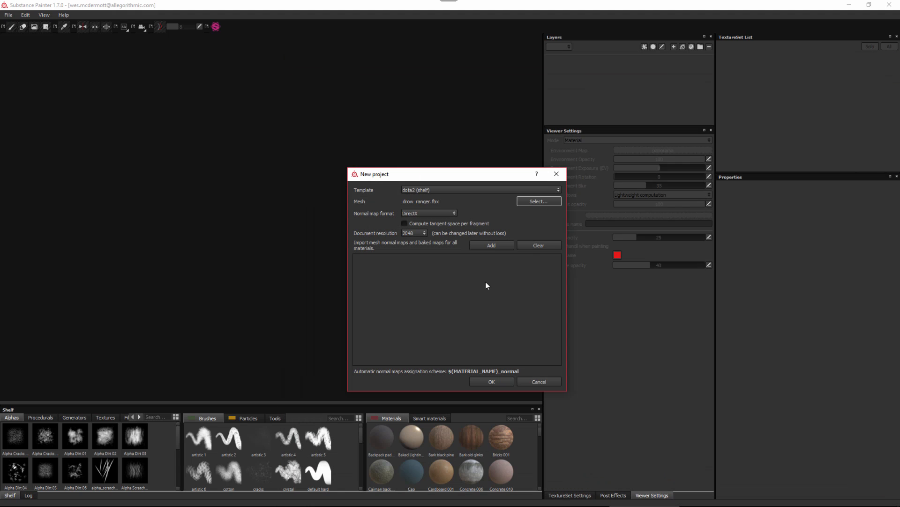
{"action": "left_click", "coordinate": [498, 380]}
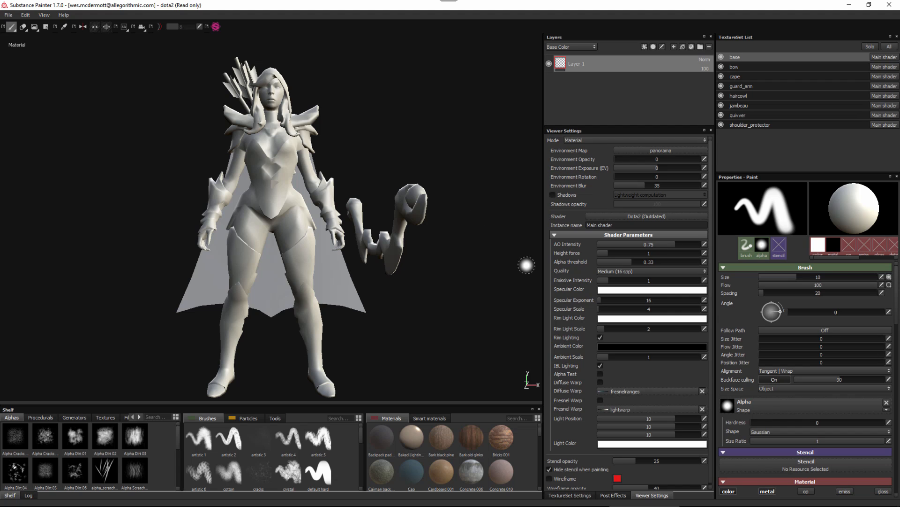
Examine the texture set channels supplied by the Dota2 template and the shaders available for the project.
{"action": "left_click", "coordinate": [567, 494]}
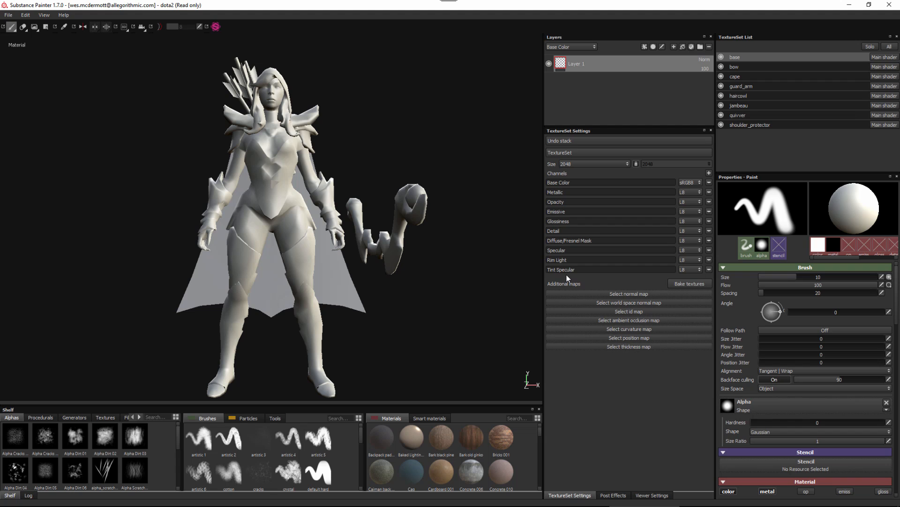
{"action": "left_click", "coordinate": [652, 495]}
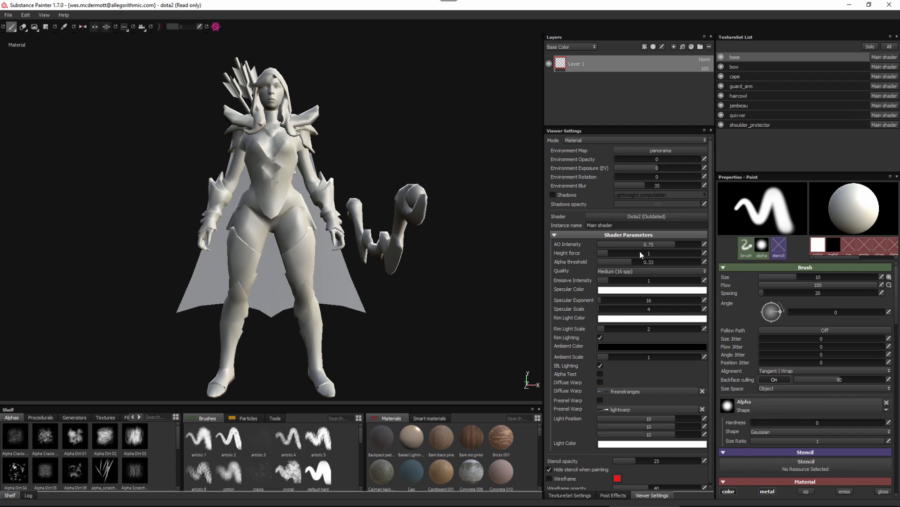
{"action": "left_click", "coordinate": [649, 216]}
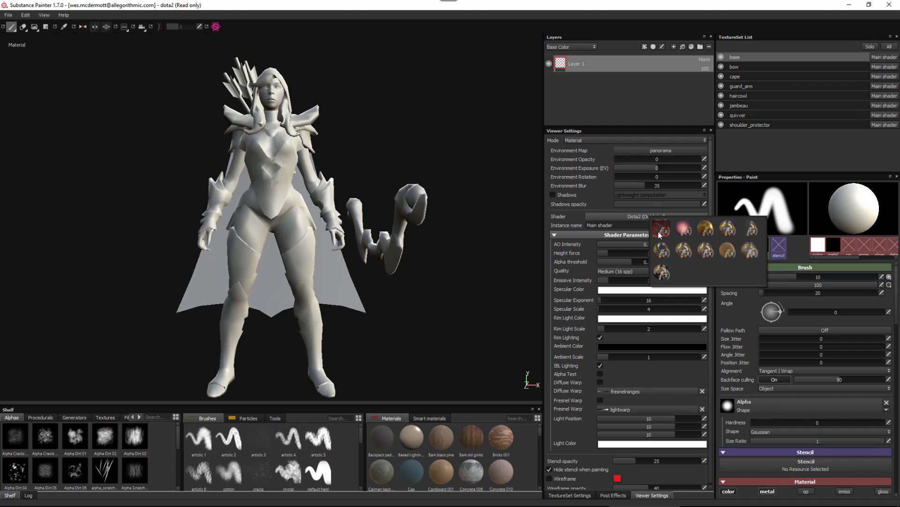
{"action": "mouse_move", "coordinate": [660, 234]}
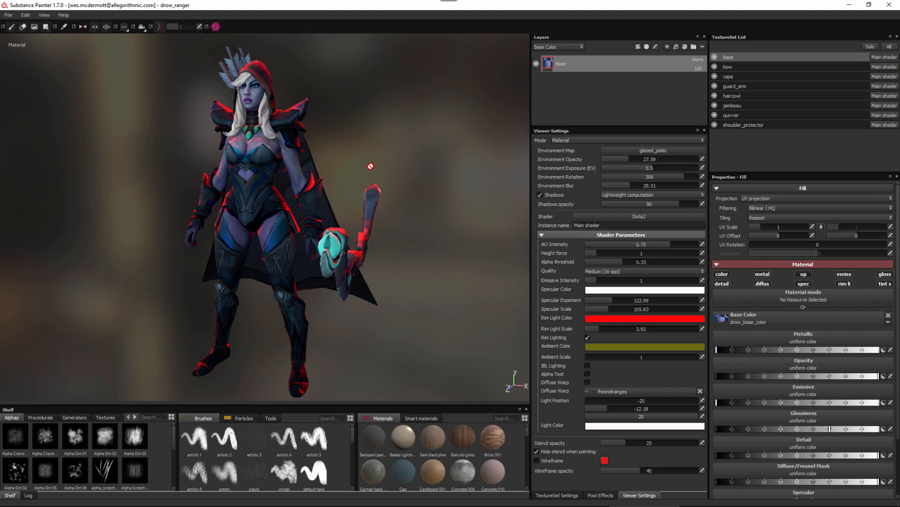
Start another new project with the pbr-metal-rough template and the vehicle_low.fbx mesh from the meshes folder.
{"action": "left_click", "coordinate": [7, 19]}
{"action": "left_click", "coordinate": [19, 27]}
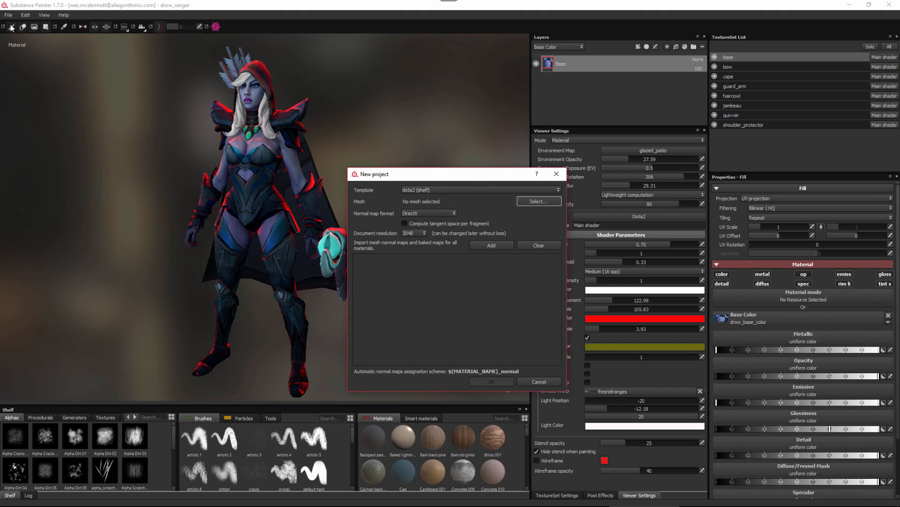
{"action": "left_click", "coordinate": [479, 190]}
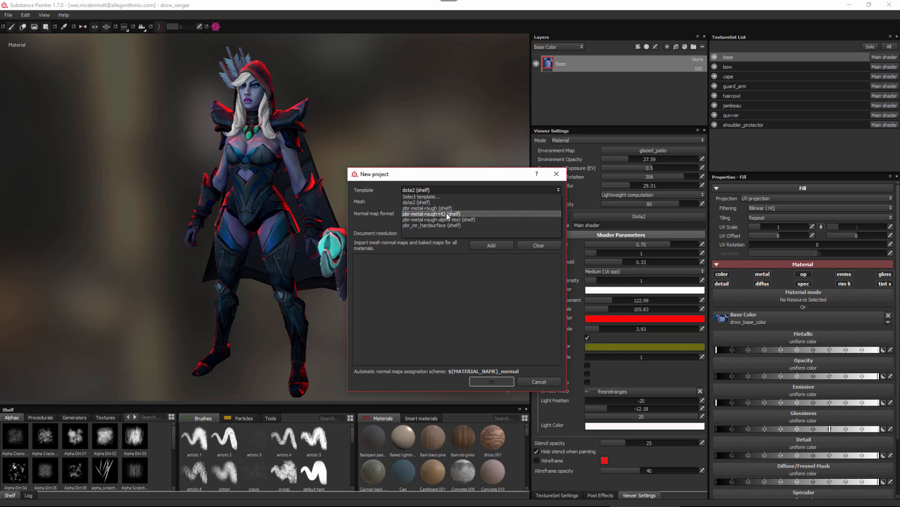
{"action": "left_click", "coordinate": [433, 210]}
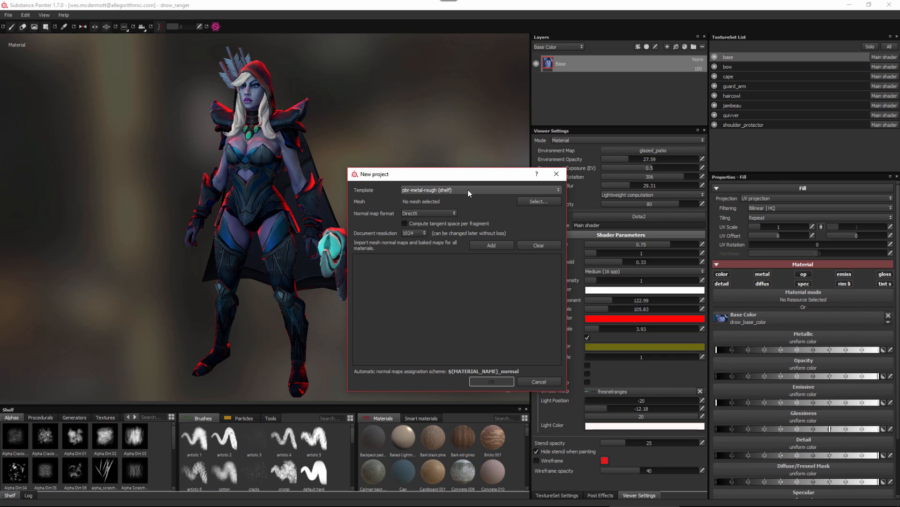
{"action": "left_click", "coordinate": [529, 201]}
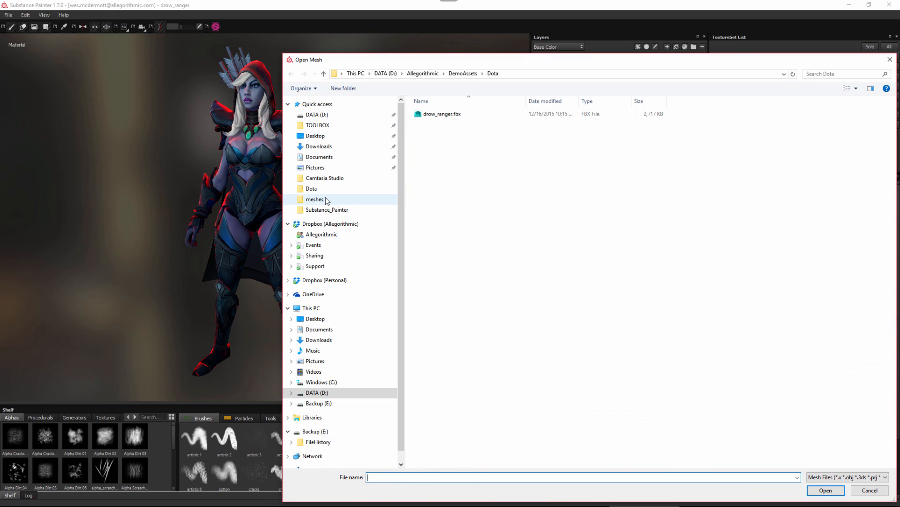
{"action": "left_click", "coordinate": [328, 199]}
{"action": "left_click", "coordinate": [453, 217]}
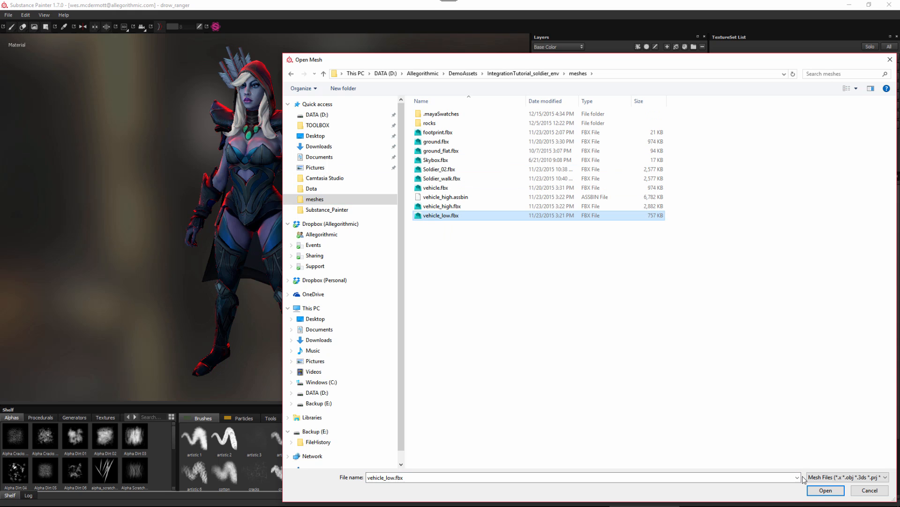
{"action": "left_click", "coordinate": [813, 490]}
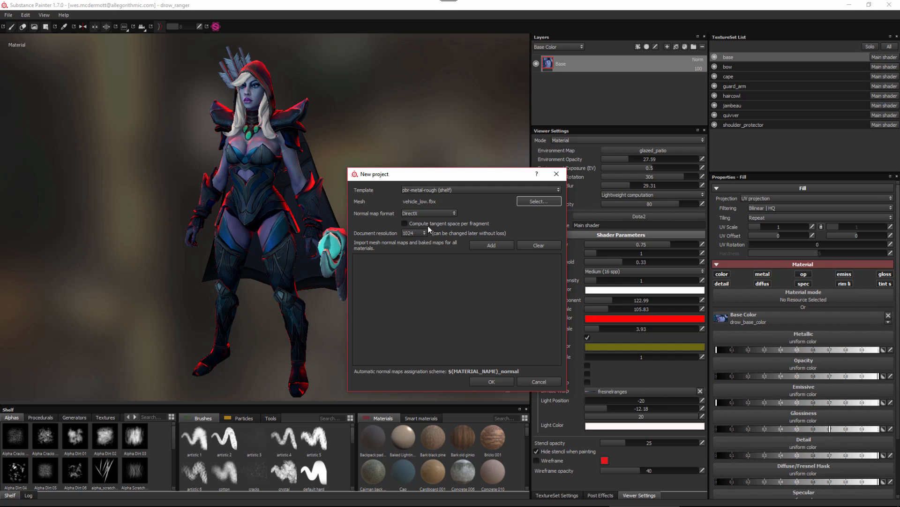
Enable Compute tangent space per fragment for the new project and set its document resolution to 2048.
{"action": "left_click", "coordinate": [405, 223]}
{"action": "left_click", "coordinate": [414, 233]}
{"action": "left_click", "coordinate": [408, 262]}
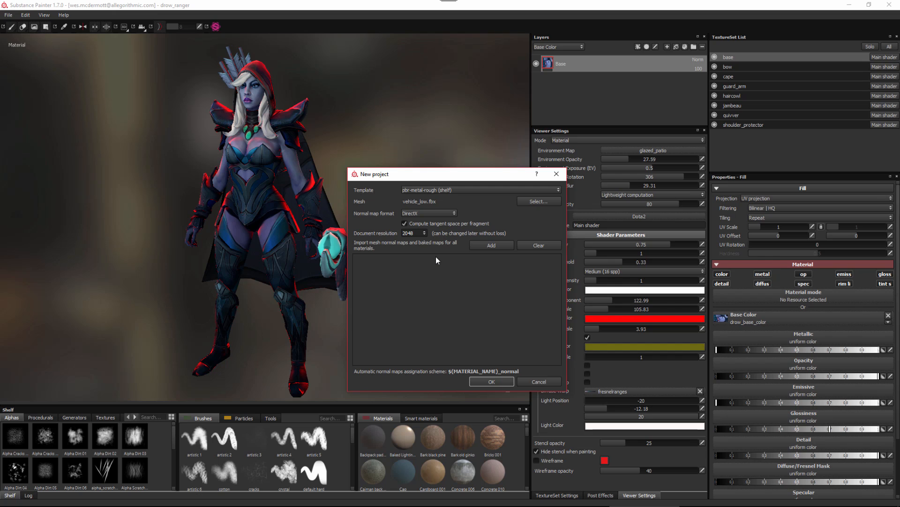
Create the vehicle project and add an Emissive channel to the lowerDeck texture set.
{"action": "left_click", "coordinate": [491, 381]}
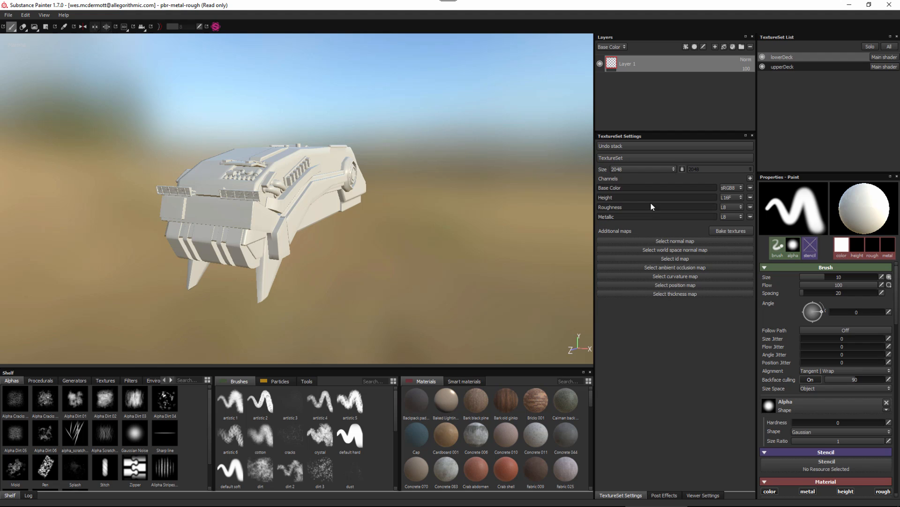
{"action": "left_click", "coordinate": [751, 178]}
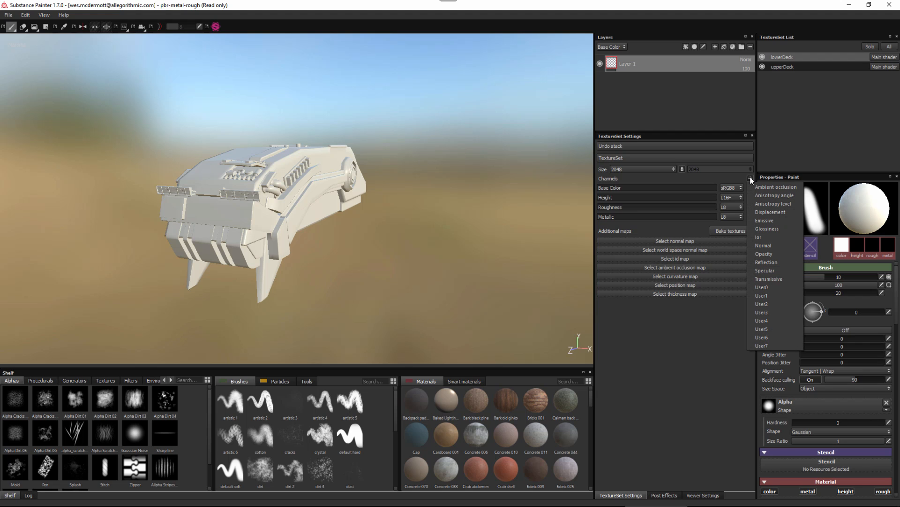
{"action": "left_click", "coordinate": [764, 221]}
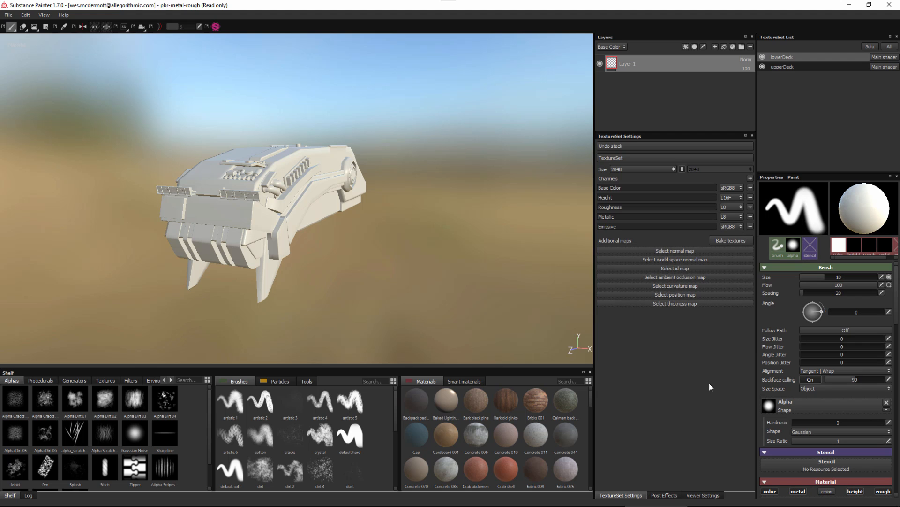
Set the viewer's environment map to corsica_beach and reduce the environment blur to 16.3.
{"action": "left_click", "coordinate": [703, 495]}
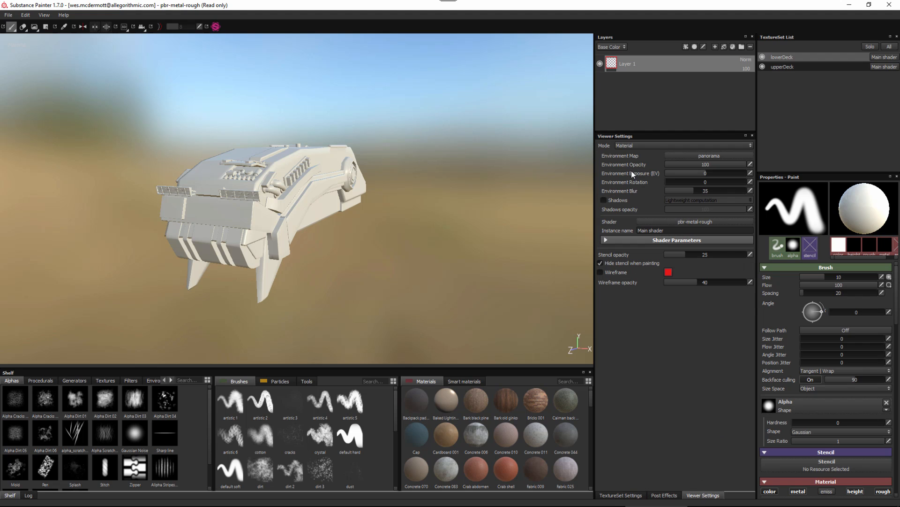
{"action": "left_click", "coordinate": [699, 155]}
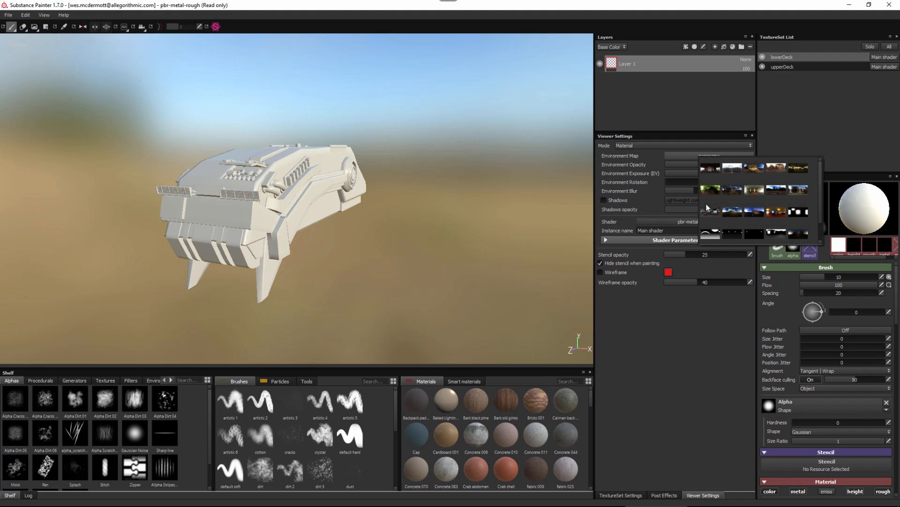
{"action": "left_click", "coordinate": [735, 193]}
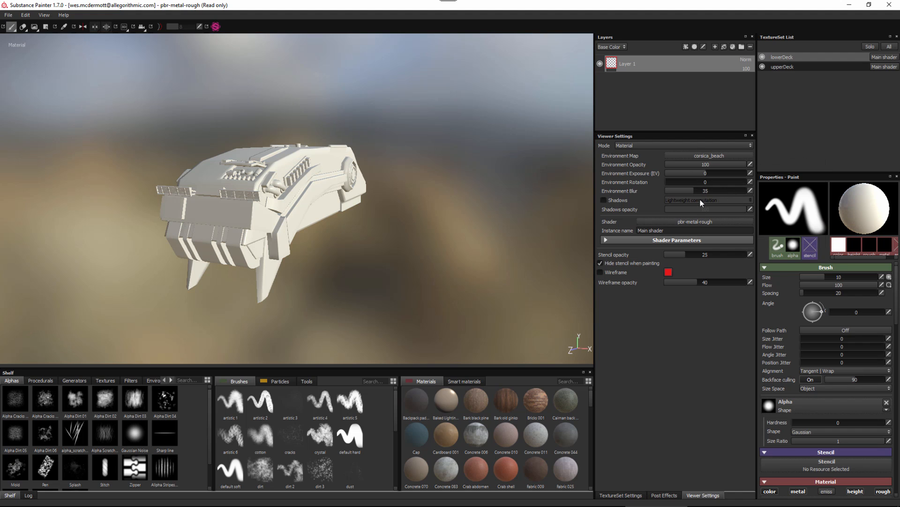
{"action": "left_click_drag", "start_coordinate": [688, 192], "coordinate": [680, 193]}
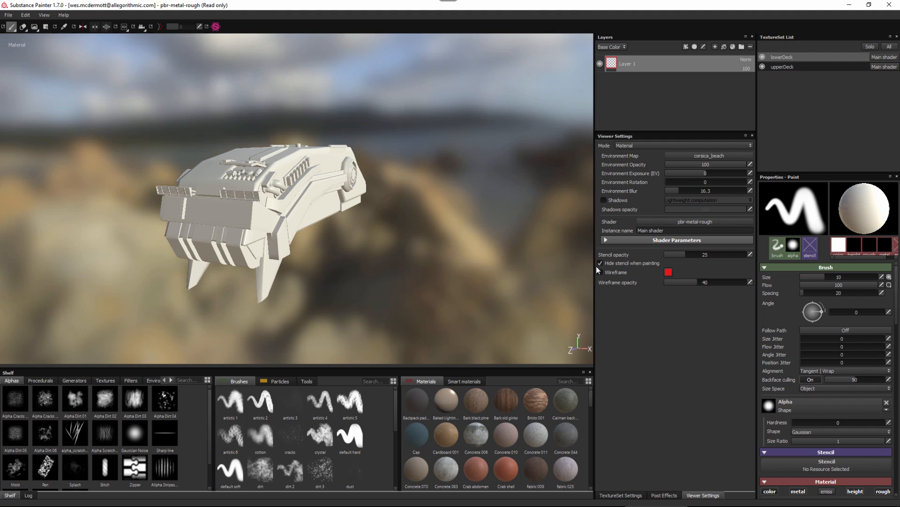
Enable viewport shadows with Average computation and switch the main shader to pbr-coated.
{"action": "left_click", "coordinate": [604, 200]}
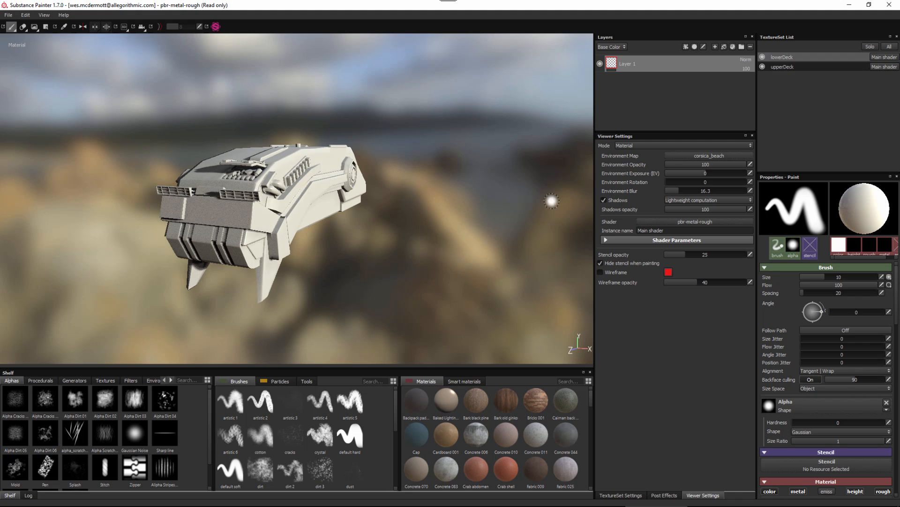
{"action": "left_click", "coordinate": [693, 201]}
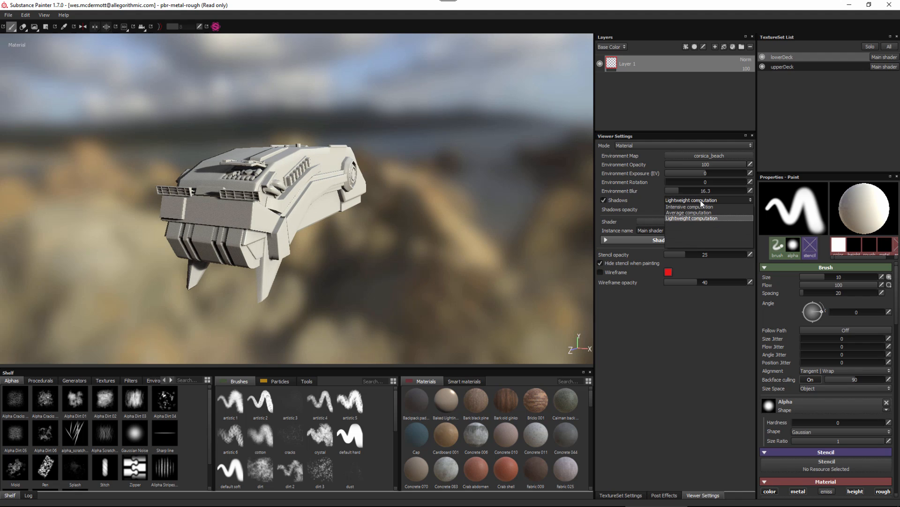
{"action": "left_click", "coordinate": [682, 212]}
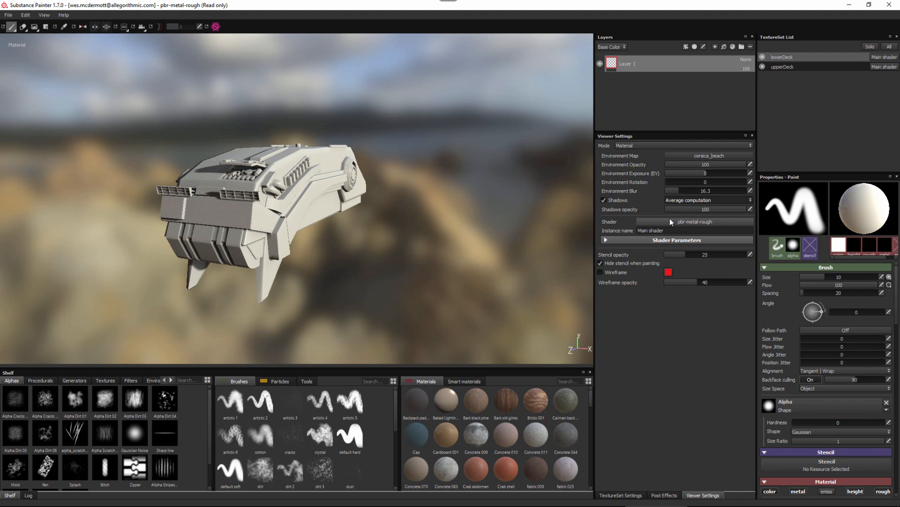
{"action": "left_click", "coordinate": [654, 221]}
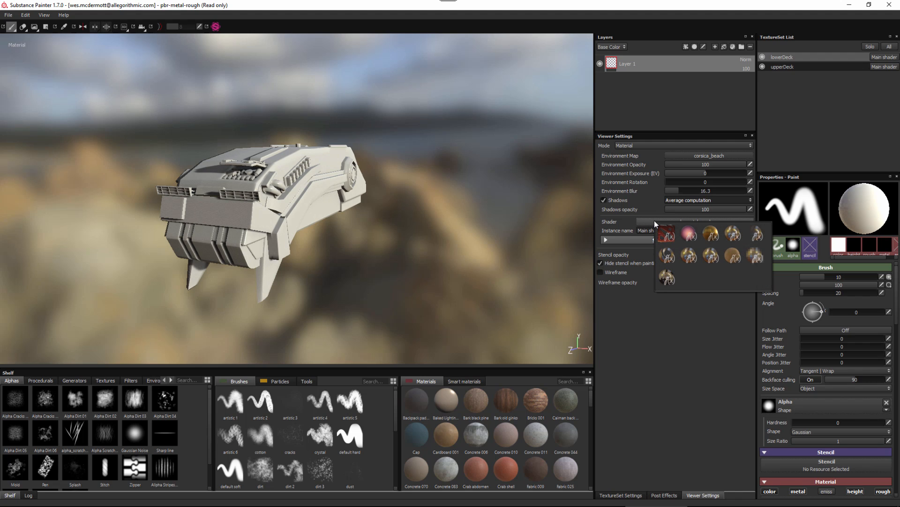
{"action": "mouse_move", "coordinate": [714, 234]}
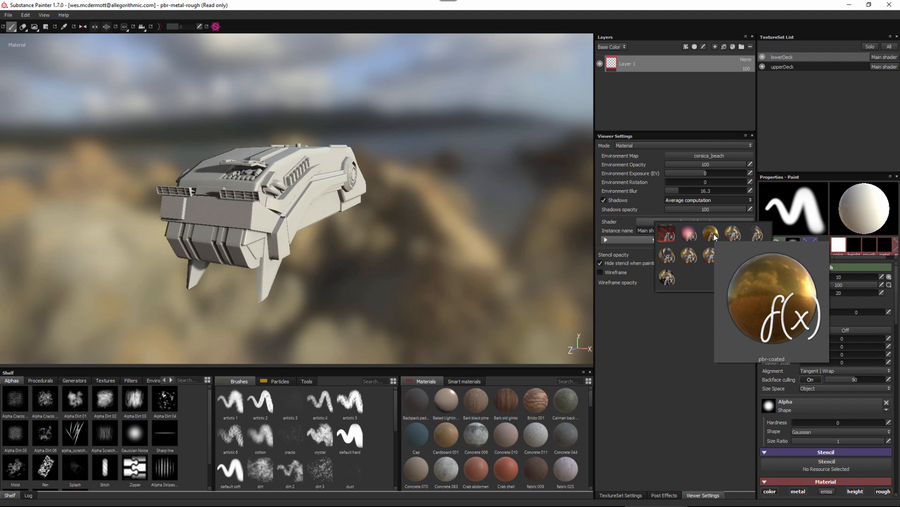
{"action": "left_click", "coordinate": [711, 233]}
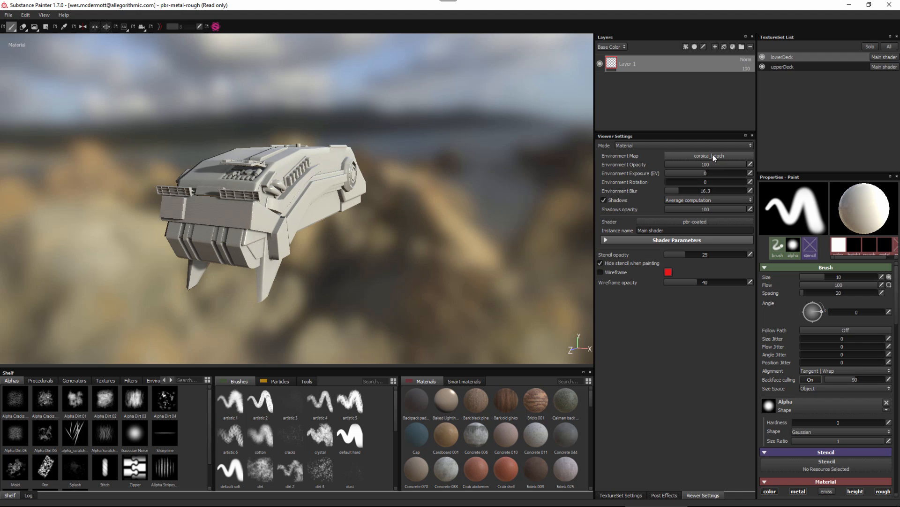
Save the project as a template, overwriting pbr_mr_hardsurface.spt in the shelf's templates folder.
{"action": "left_click", "coordinate": [9, 16]}
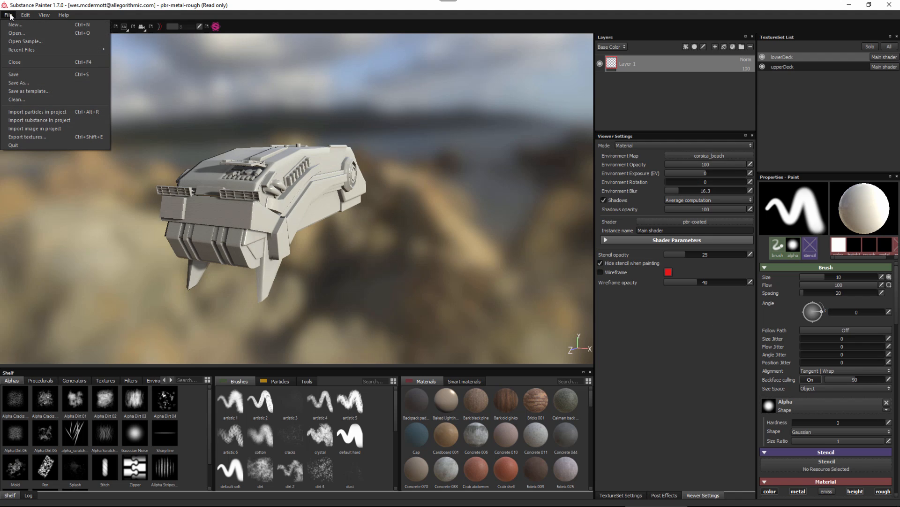
{"action": "left_click", "coordinate": [49, 96]}
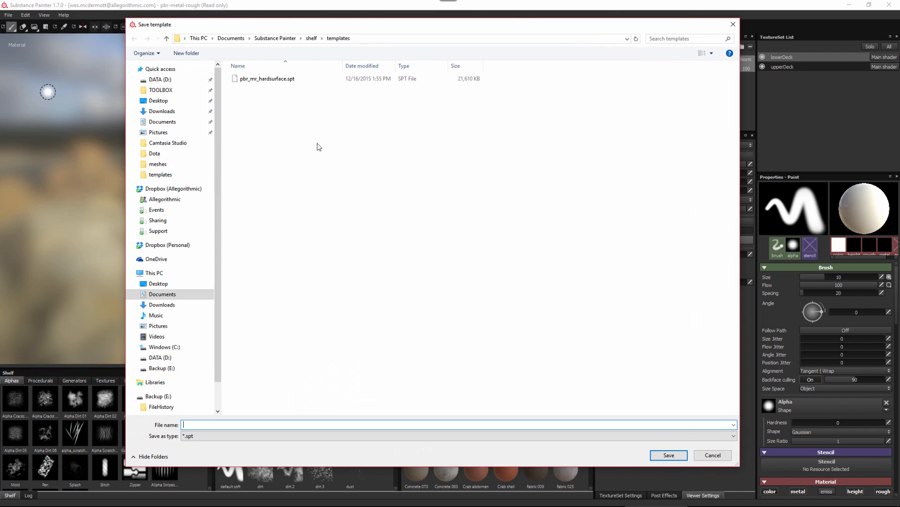
{"action": "left_click", "coordinate": [270, 79]}
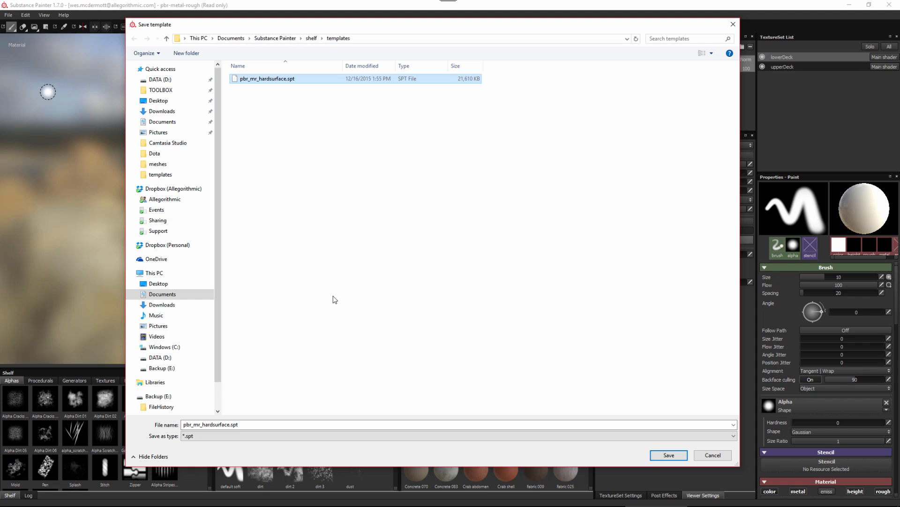
{"action": "left_click", "coordinate": [657, 455]}
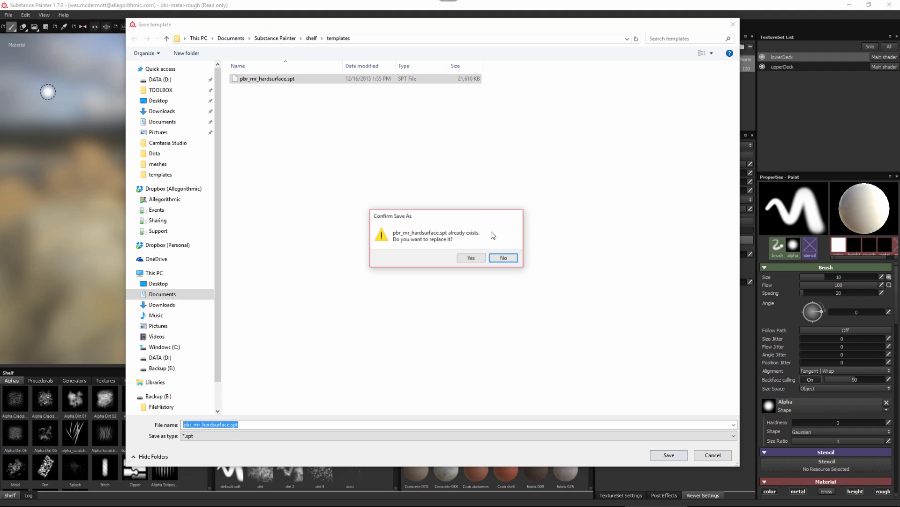
{"action": "left_click", "coordinate": [471, 259]}
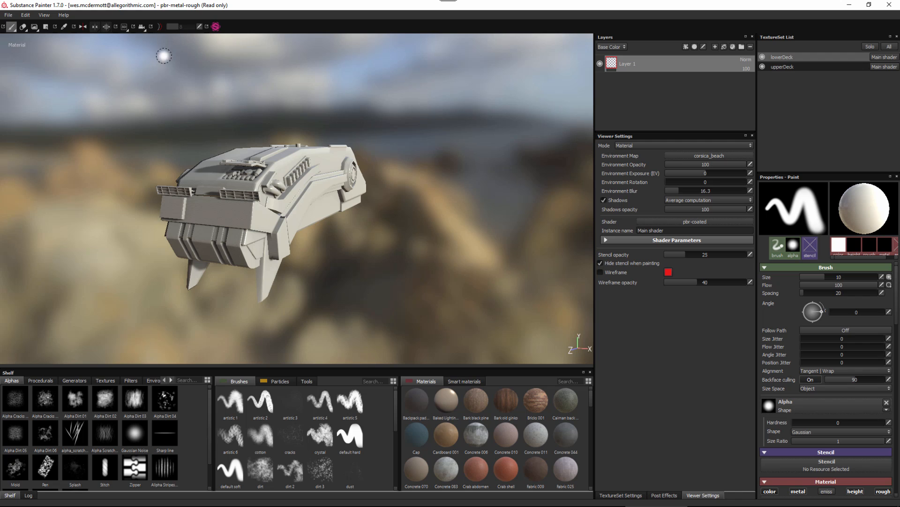
Create a new project from the pbr_mr_hardsurface template with the vehicle_low.fbx mesh.
{"action": "left_click", "coordinate": [9, 15]}
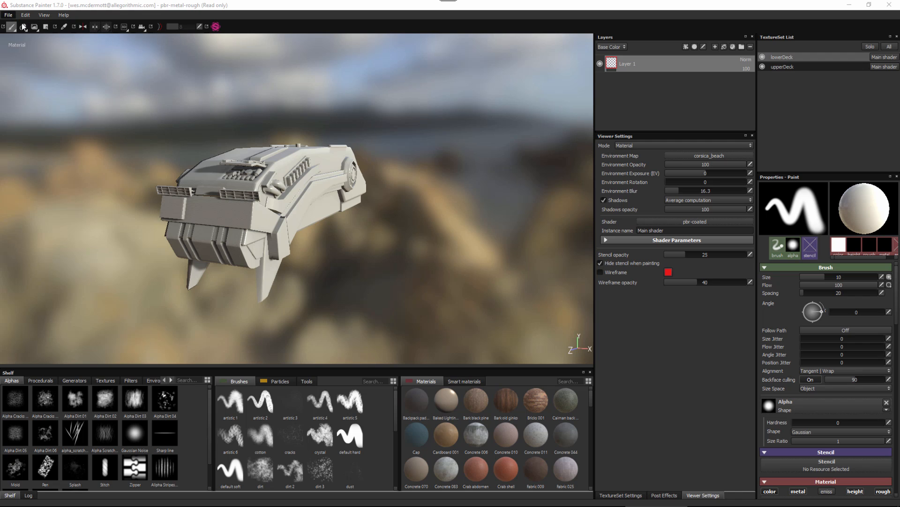
{"action": "left_click", "coordinate": [16, 24]}
{"action": "left_click", "coordinate": [426, 272]}
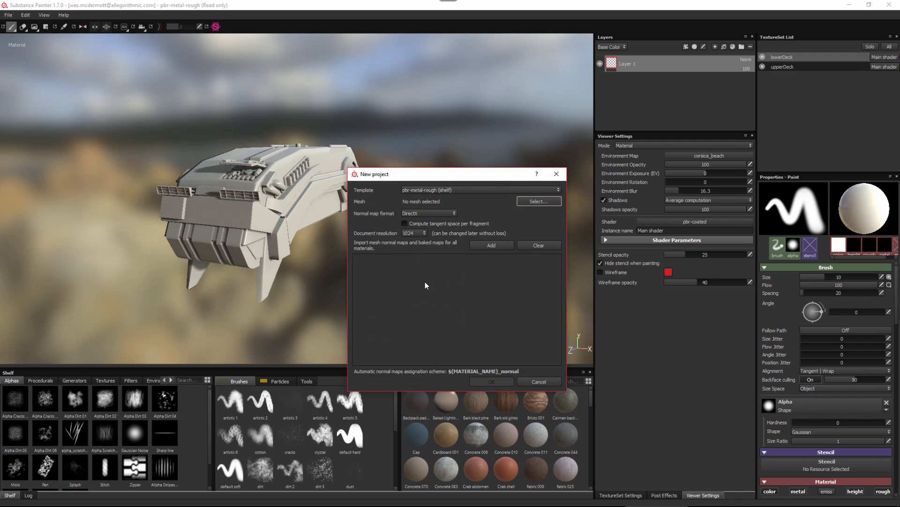
{"action": "left_click", "coordinate": [438, 190]}
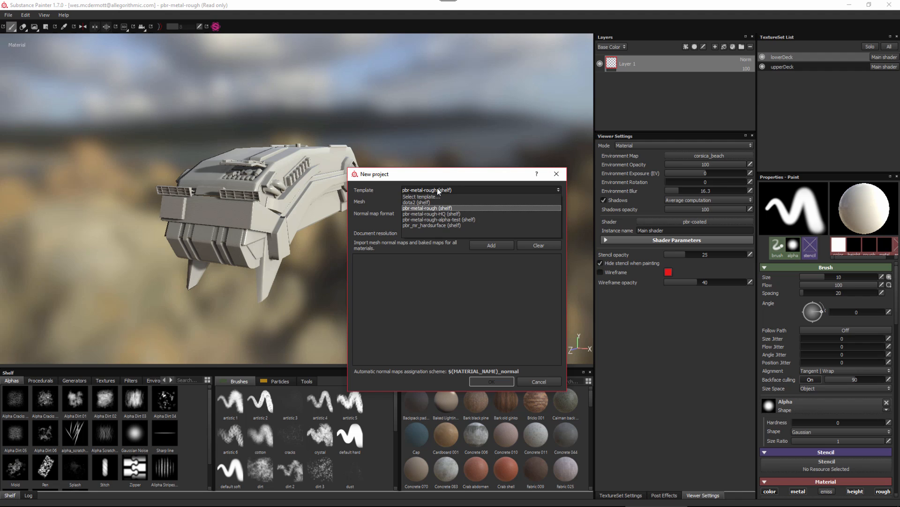
{"action": "left_click", "coordinate": [432, 226]}
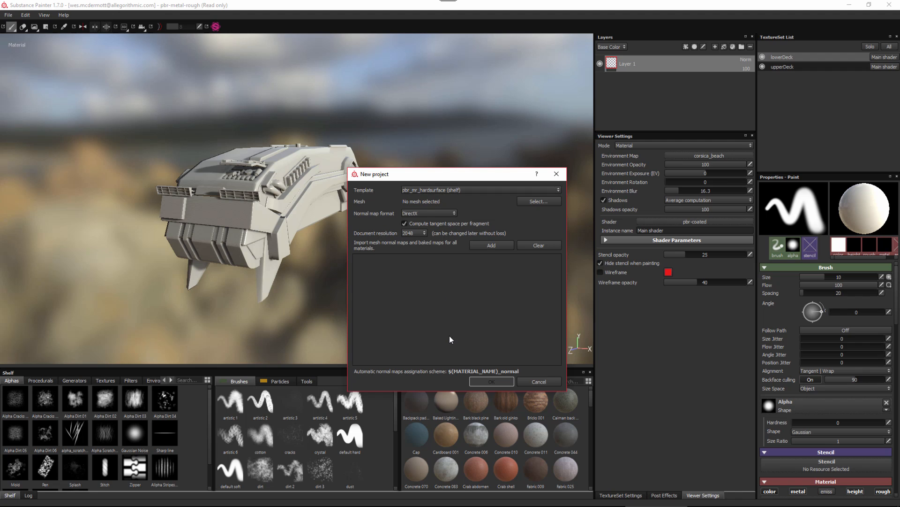
{"action": "left_click", "coordinate": [533, 201]}
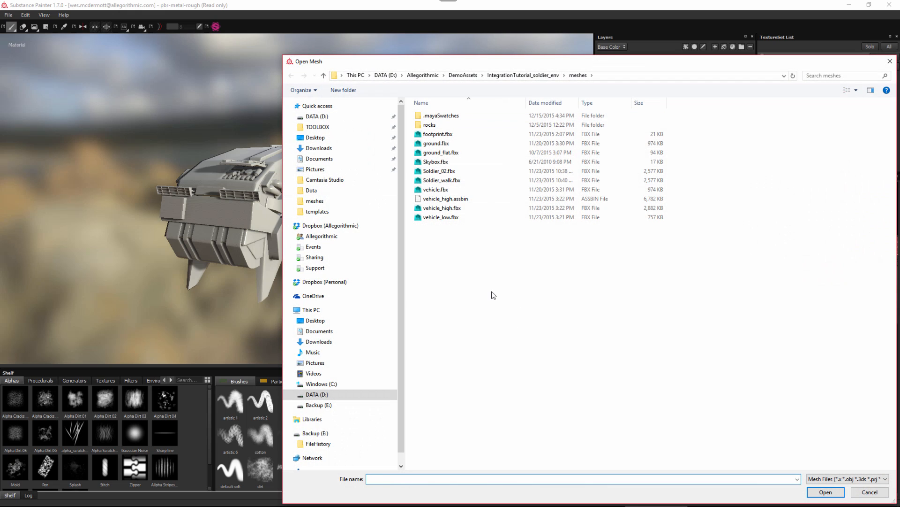
{"action": "left_click", "coordinate": [440, 217]}
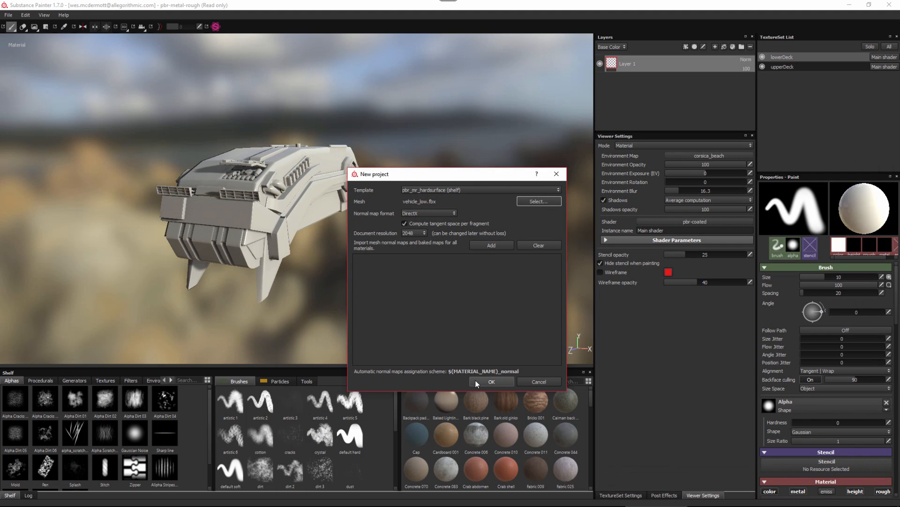
{"action": "left_click", "coordinate": [492, 381]}
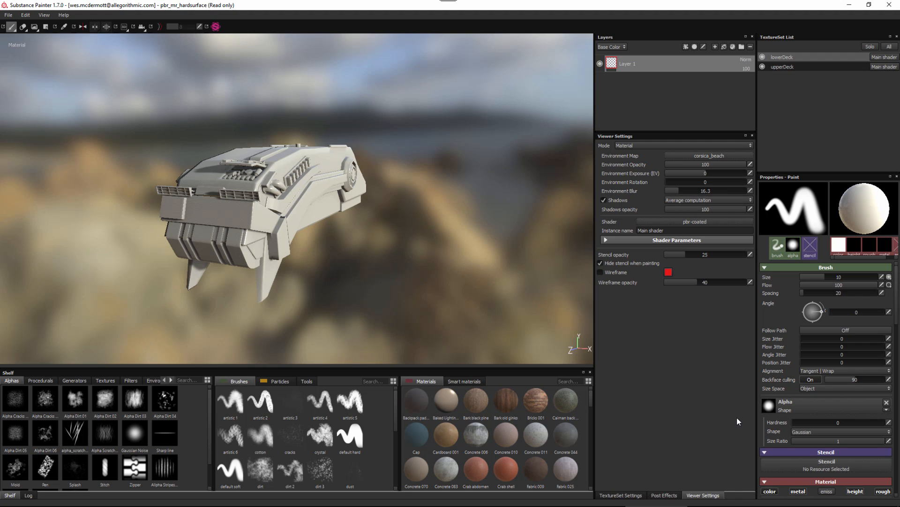
Check which texture set channels and viewer settings the new project takes from the template.
{"action": "left_click", "coordinate": [621, 495]}
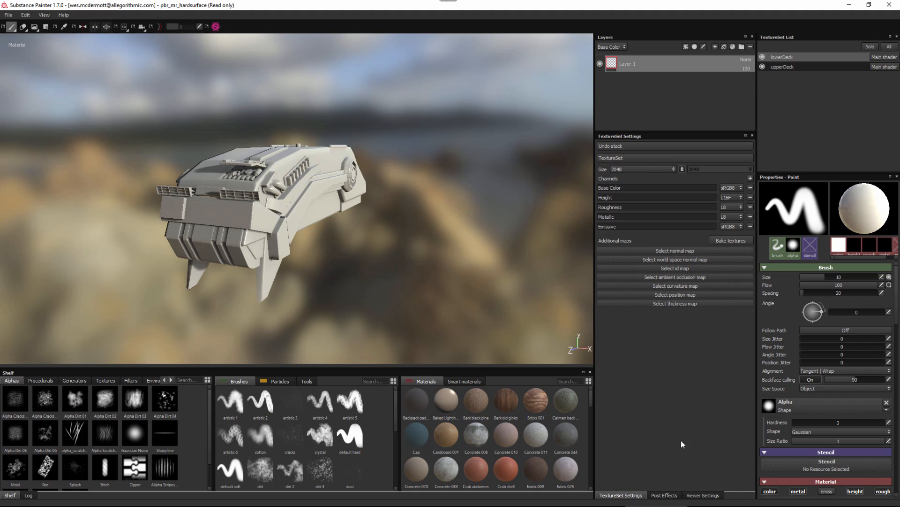
{"action": "left_click", "coordinate": [703, 494]}
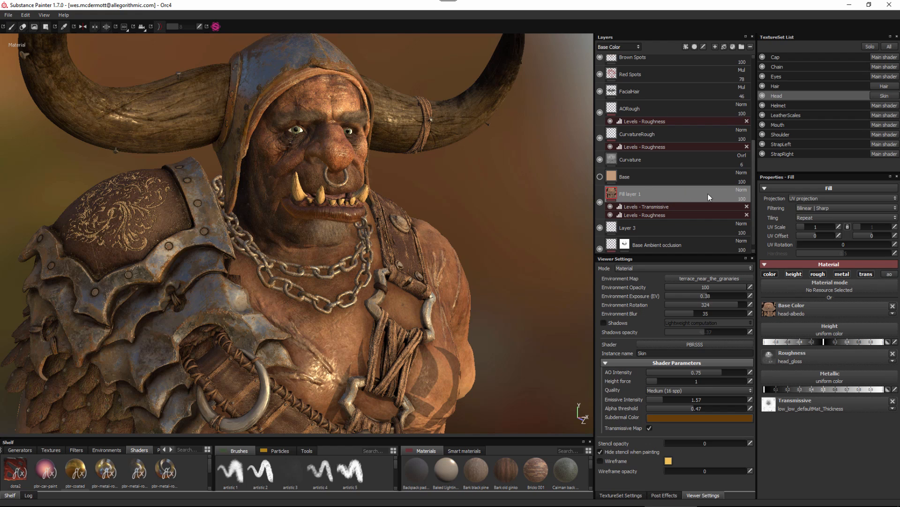
Review the blend modes and the texture filtering options available for Fill layer 1 on the orc's Head texture set.
{"action": "left_click", "coordinate": [741, 191]}
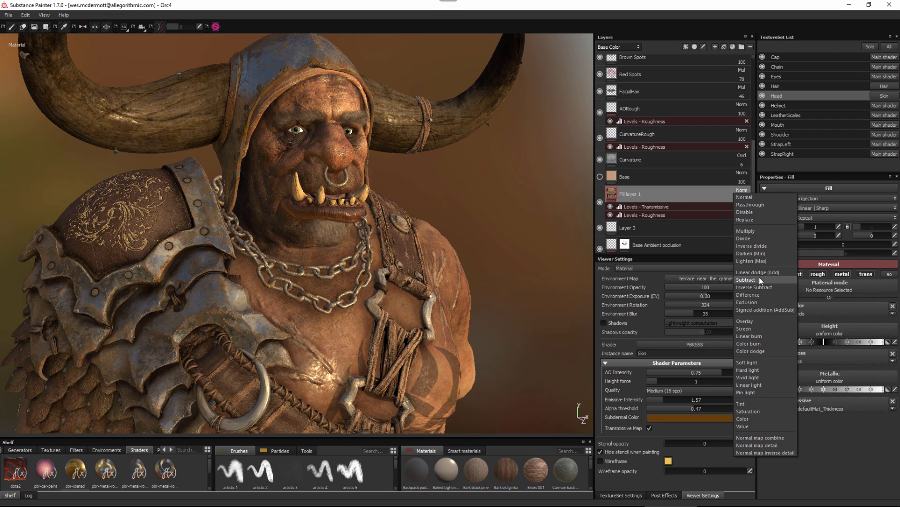
{"action": "left_click", "coordinate": [672, 196]}
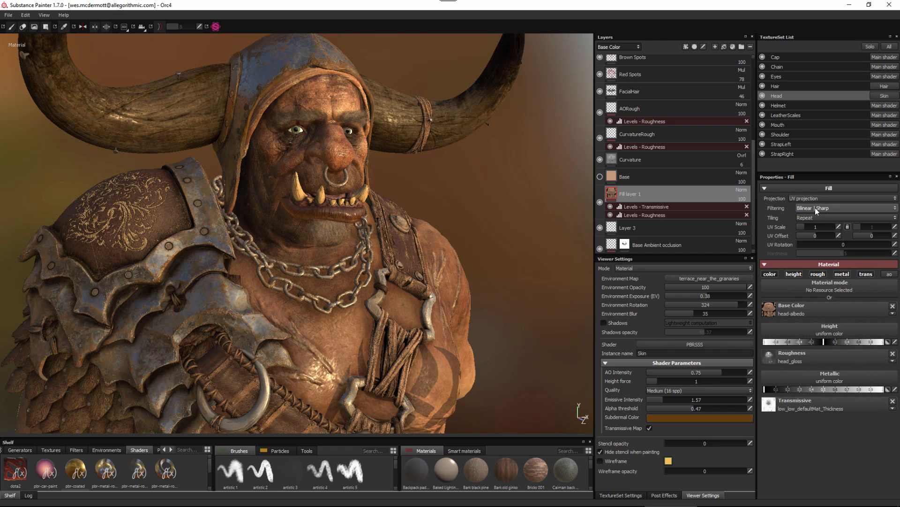
{"action": "left_click", "coordinate": [840, 208]}
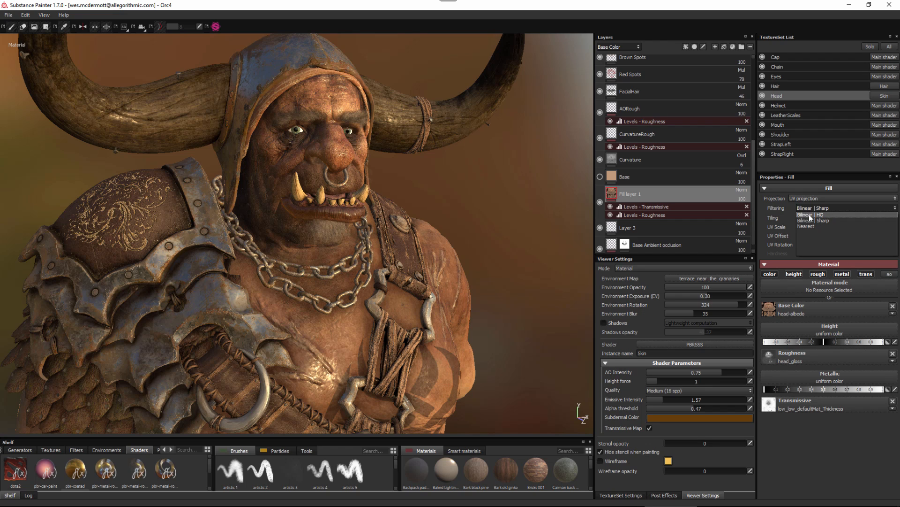
{"action": "left_click", "coordinate": [769, 207]}
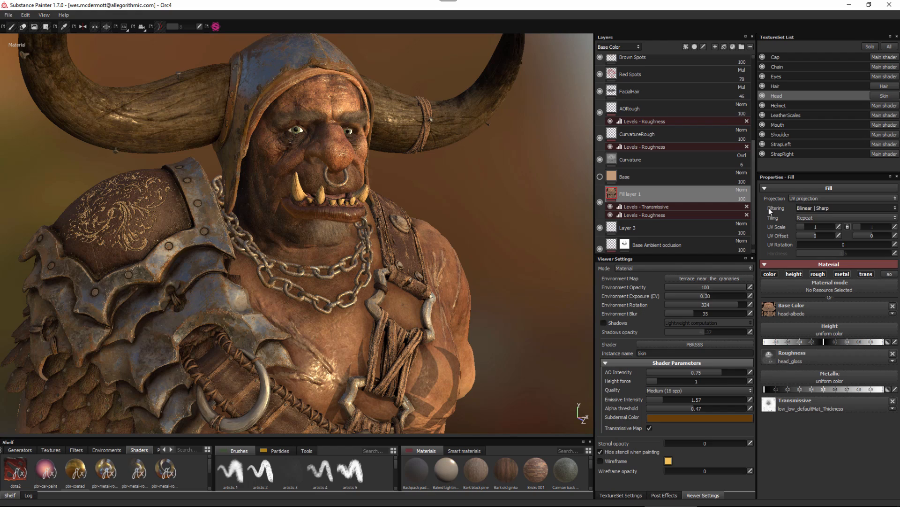